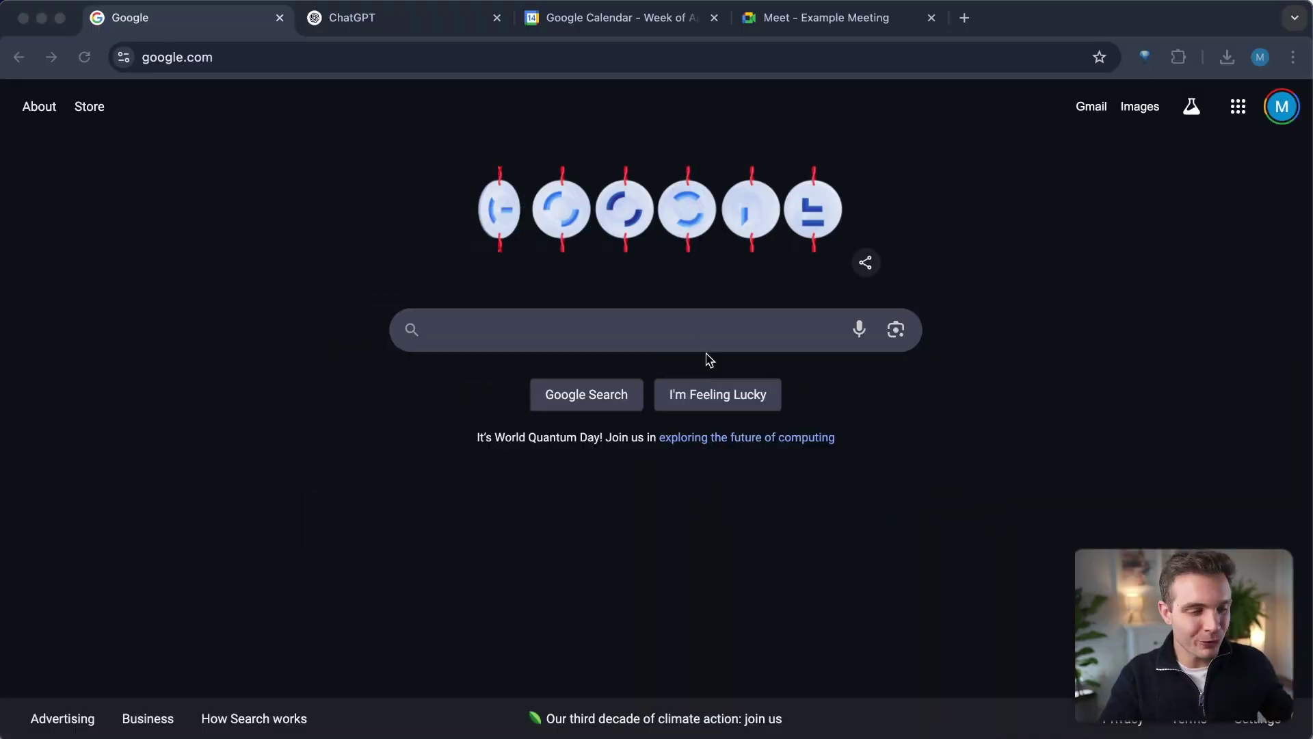
# Search Google for 'quill meetings' and open the Quill Meetings website.
pyautogui.write('quill meetings')
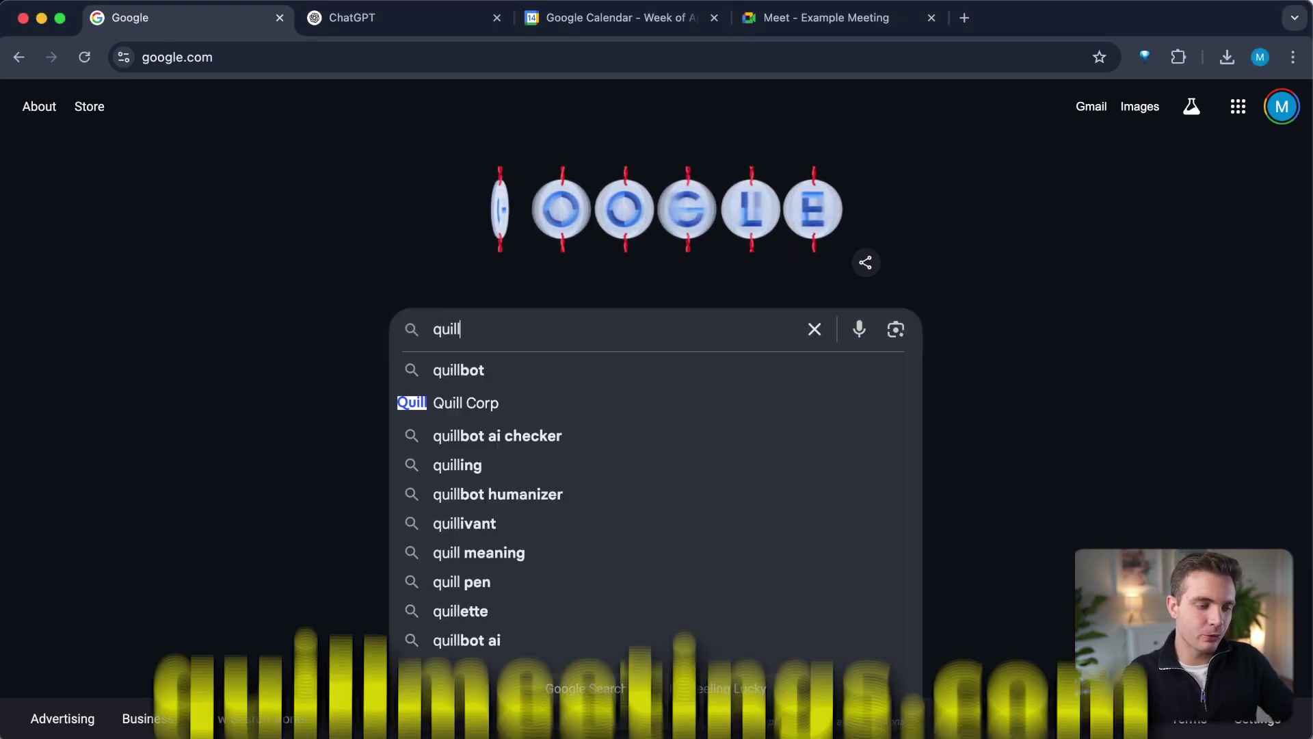
pyautogui.press('Return')
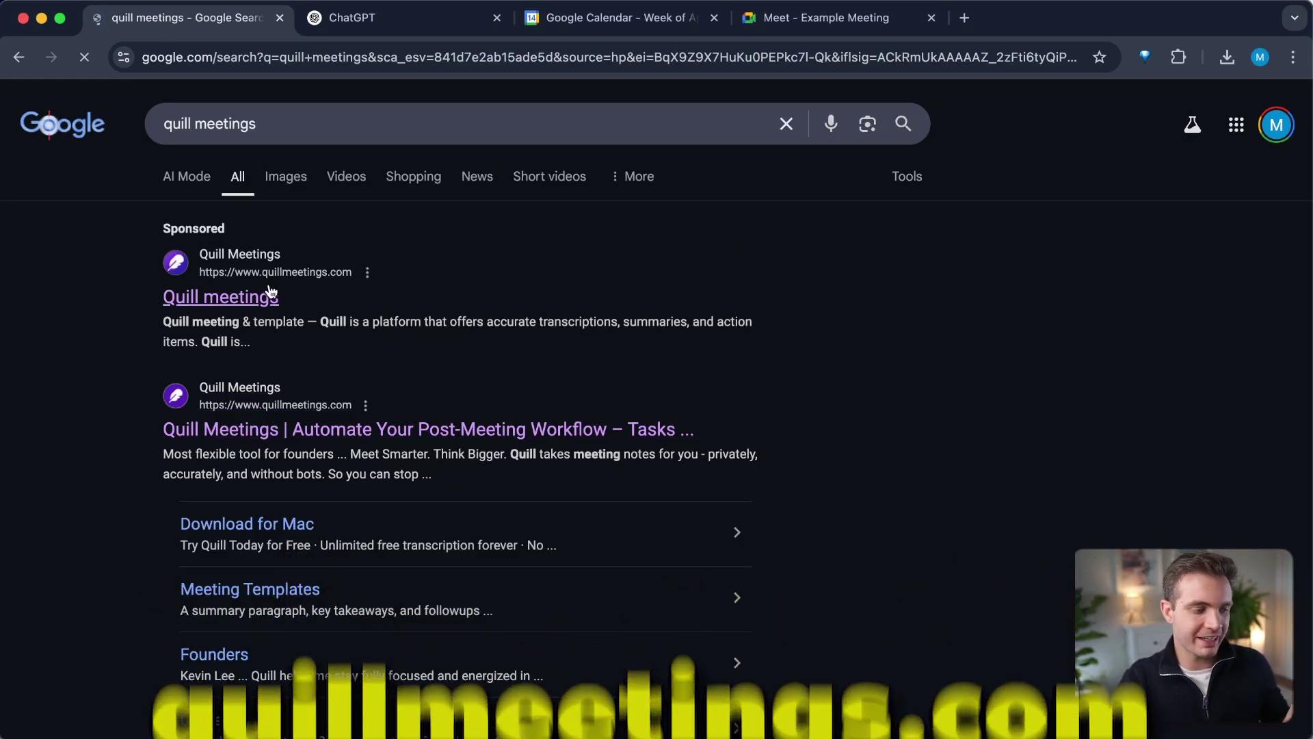
pyautogui.click(257, 431)
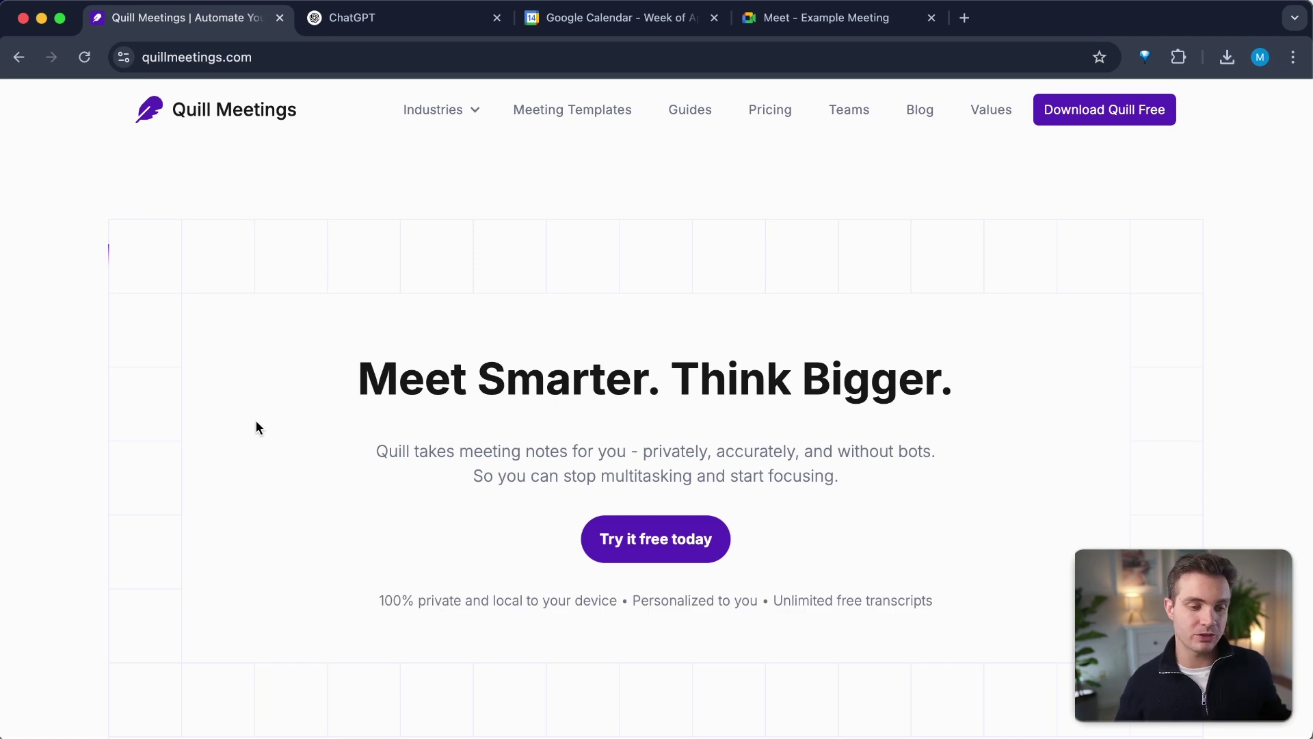
# View Quill's pricing and highlight the free forever local transcription line.
pyautogui.click(775, 115)
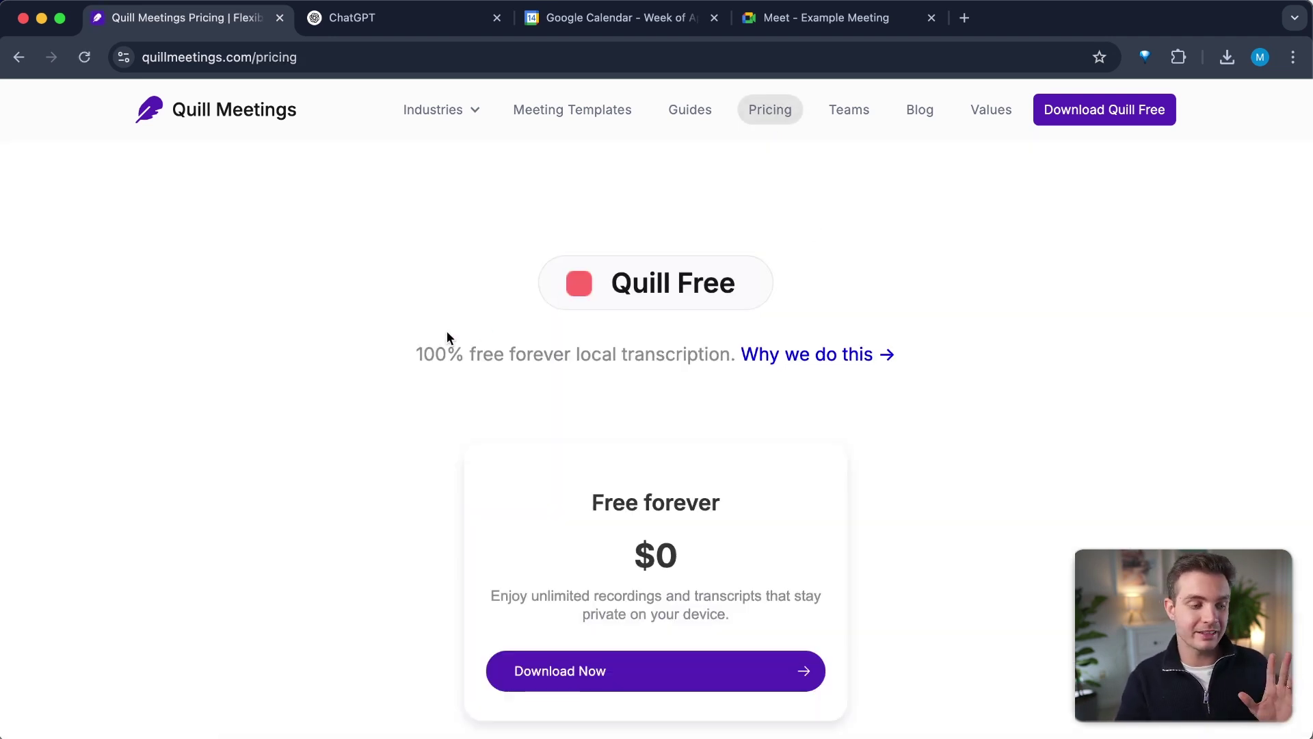
pyautogui.moveTo(407, 350); pyautogui.dragTo(941, 357)
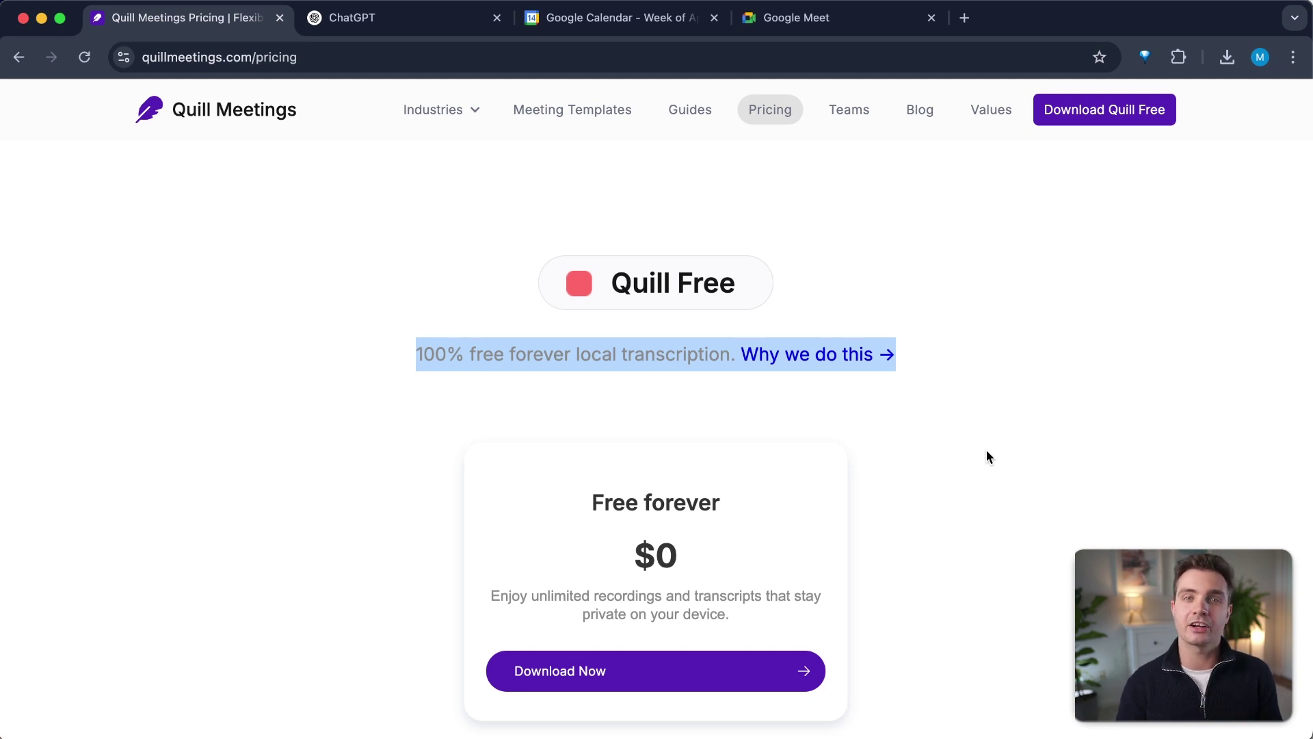
pyautogui.click(1002, 383)
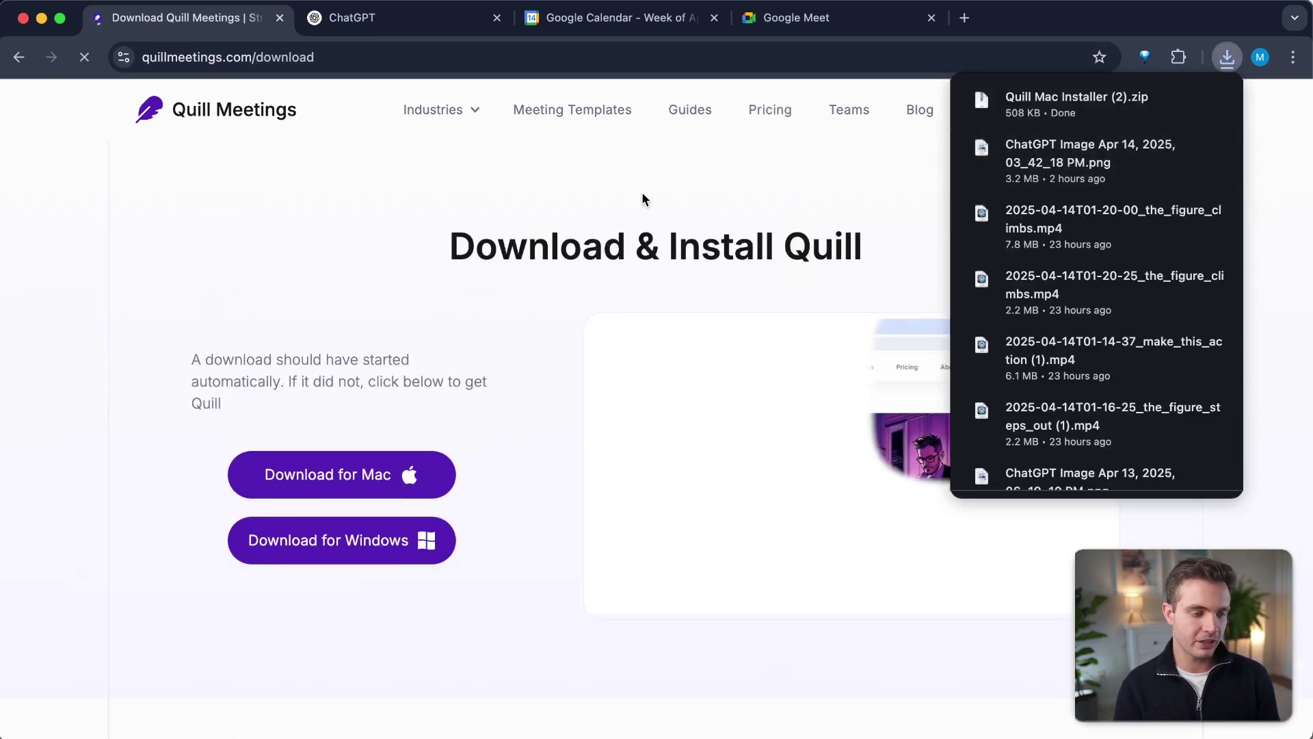
# Download the Mac installer again and open the newest Quill Mac Installer zip.
pyautogui.click(301, 478)
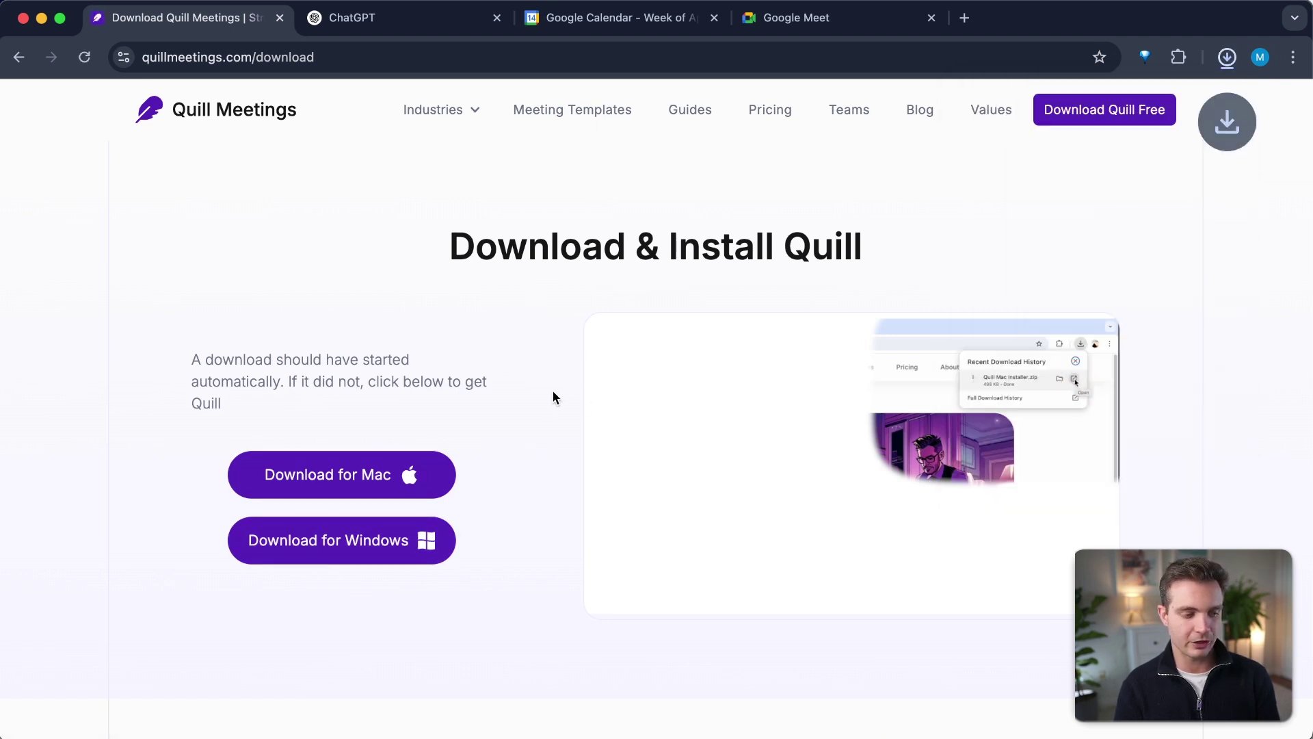
pyautogui.click(1226, 59)
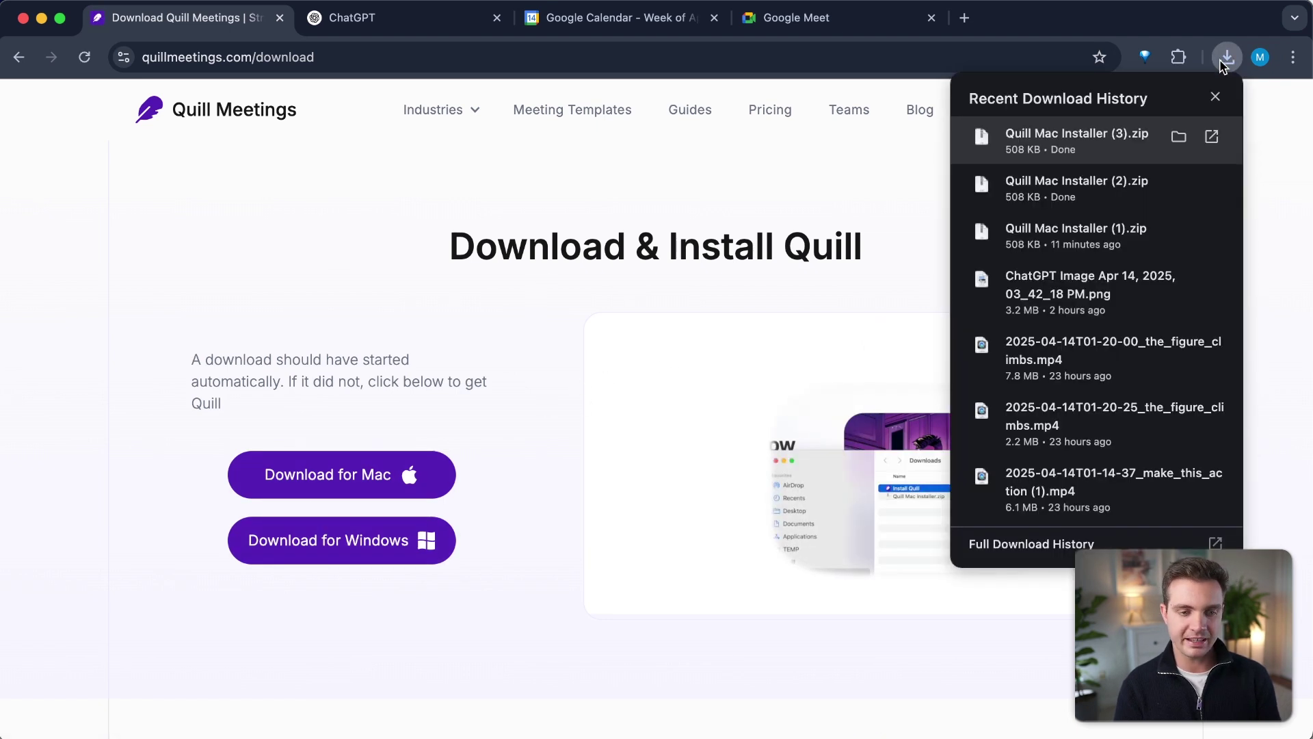
pyautogui.click(1060, 140)
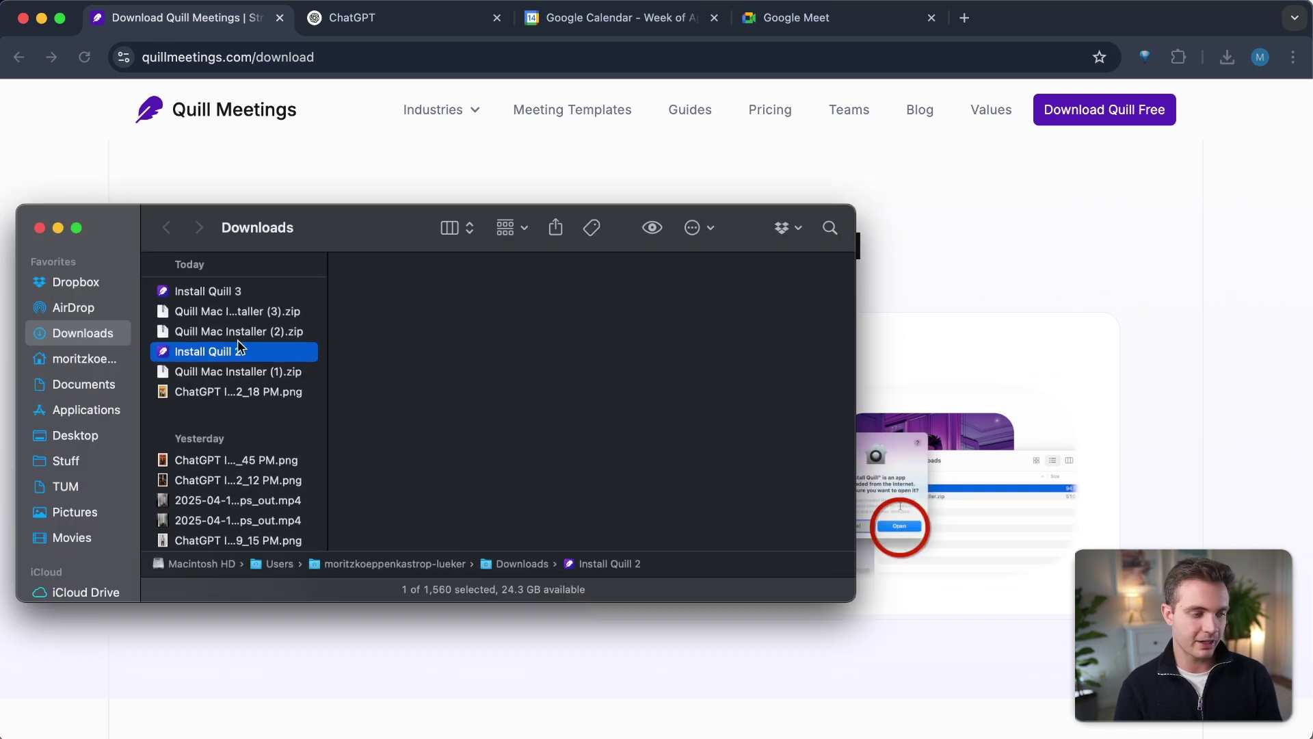
# Launch Install Quill 3 from Finder, approving the downloaded-from-the-Internet warning.
pyautogui.click(214, 290)
pyautogui.doubleClick(214, 293)
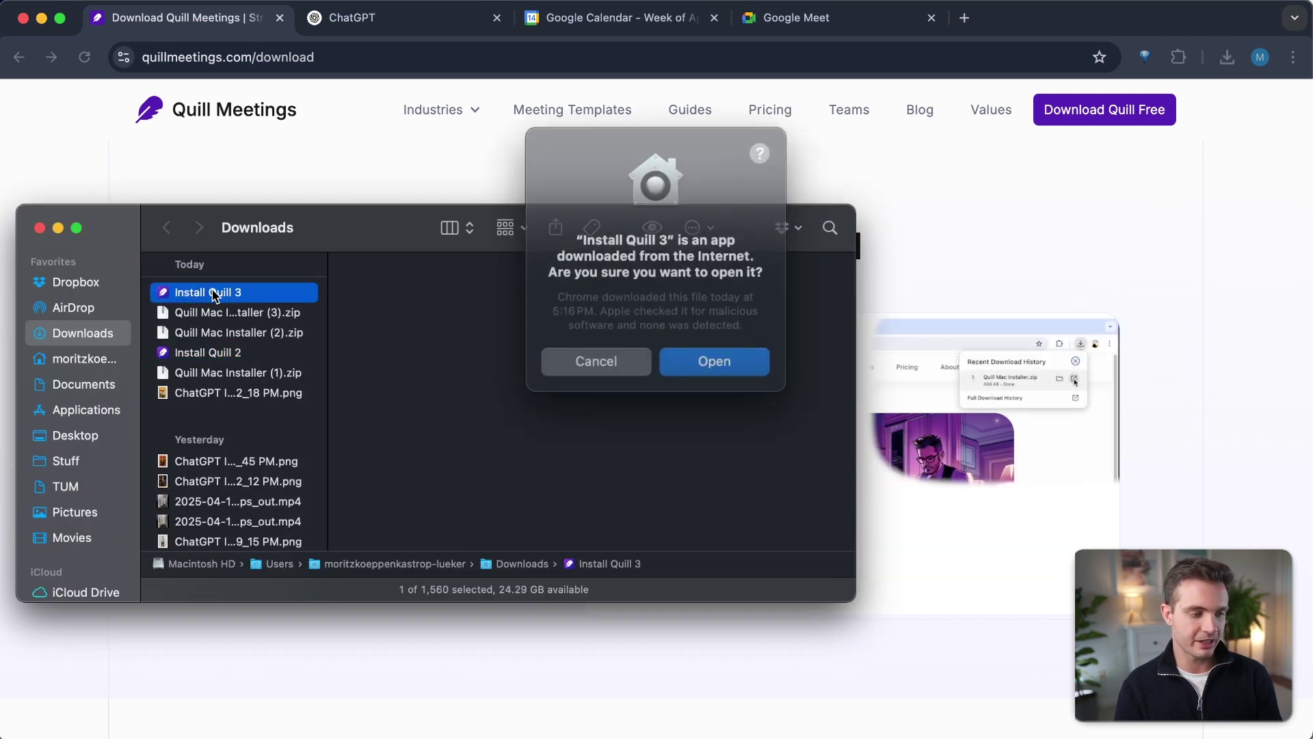
pyautogui.click(709, 352)
pyautogui.click(435, 182)
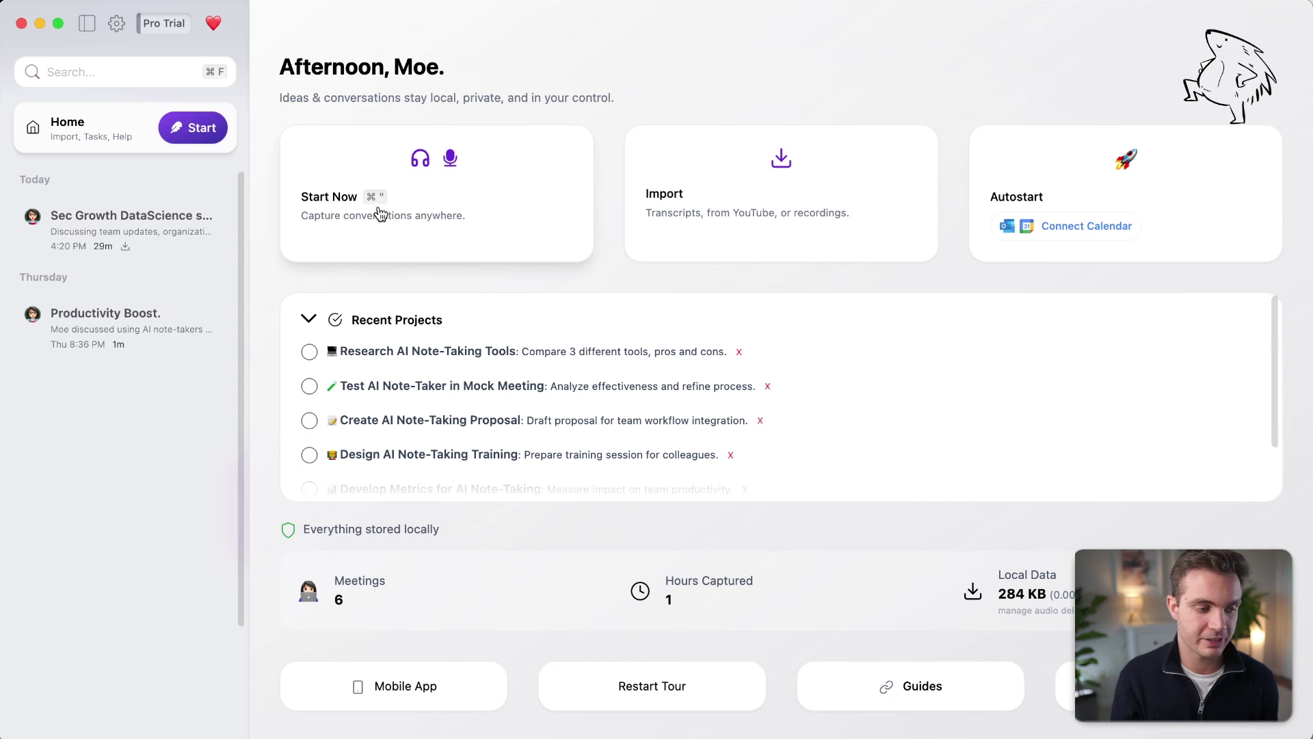
pyautogui.click(696, 245)
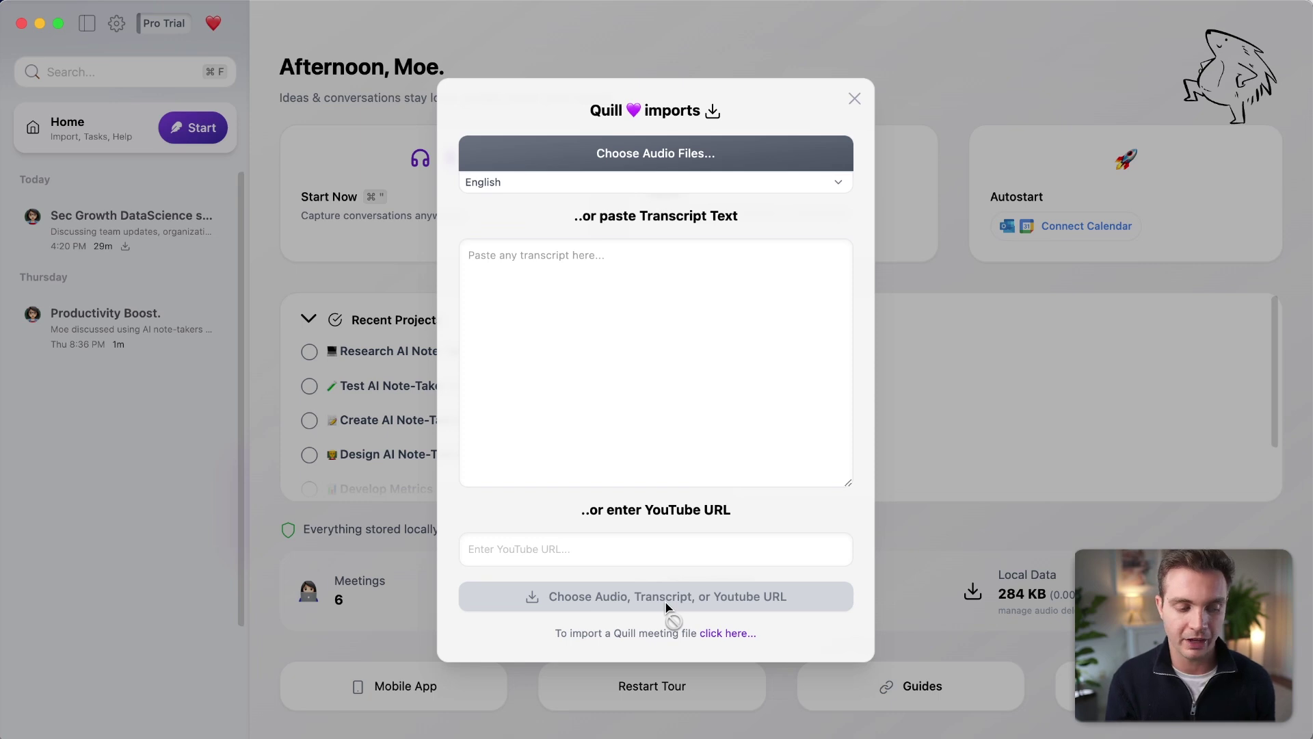
pyautogui.click(855, 100)
pyautogui.click(1052, 154)
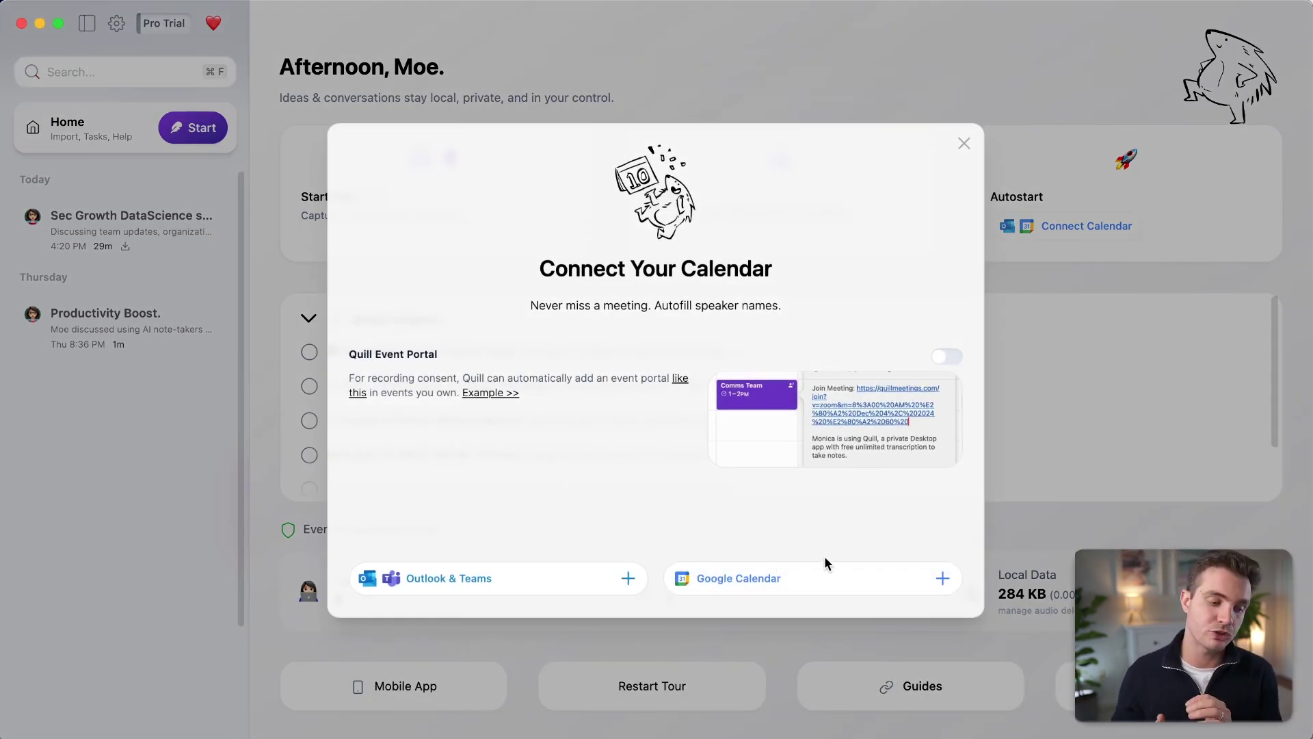
pyautogui.click(964, 141)
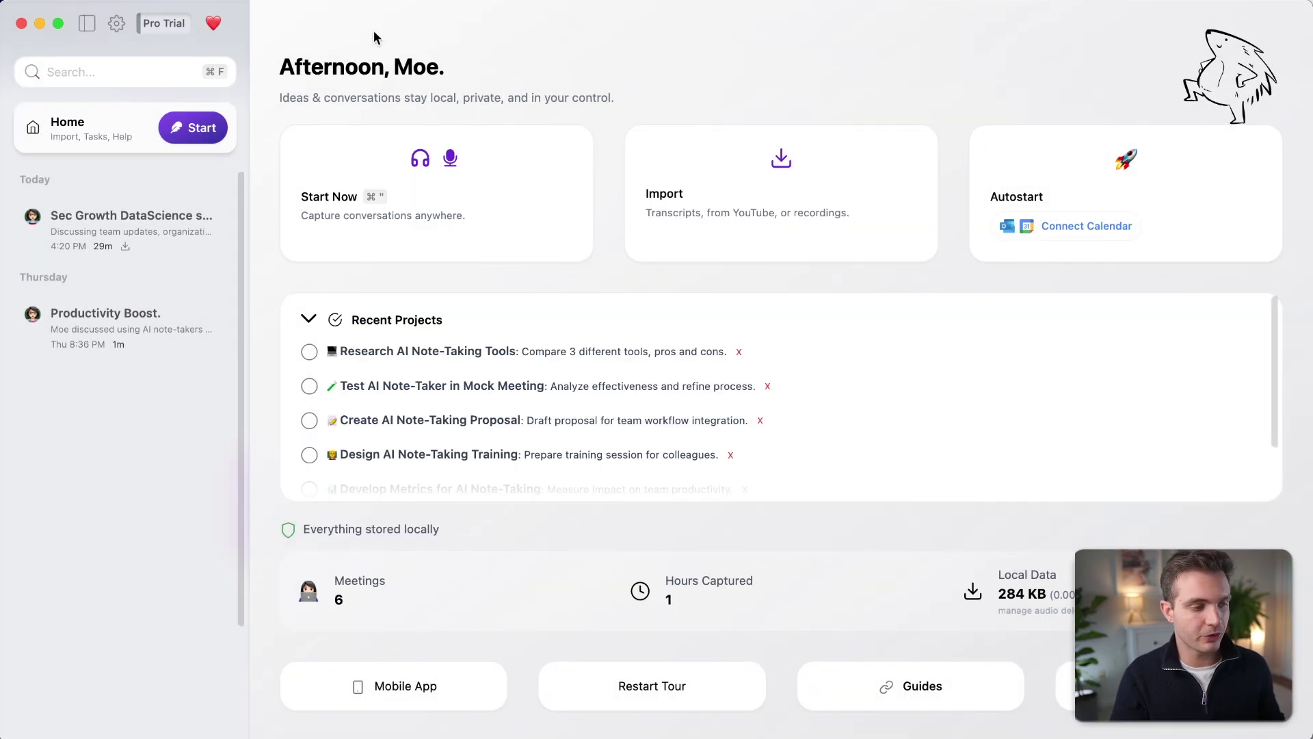
pyautogui.click(115, 26)
pyautogui.scroll(-3, 433, 522)
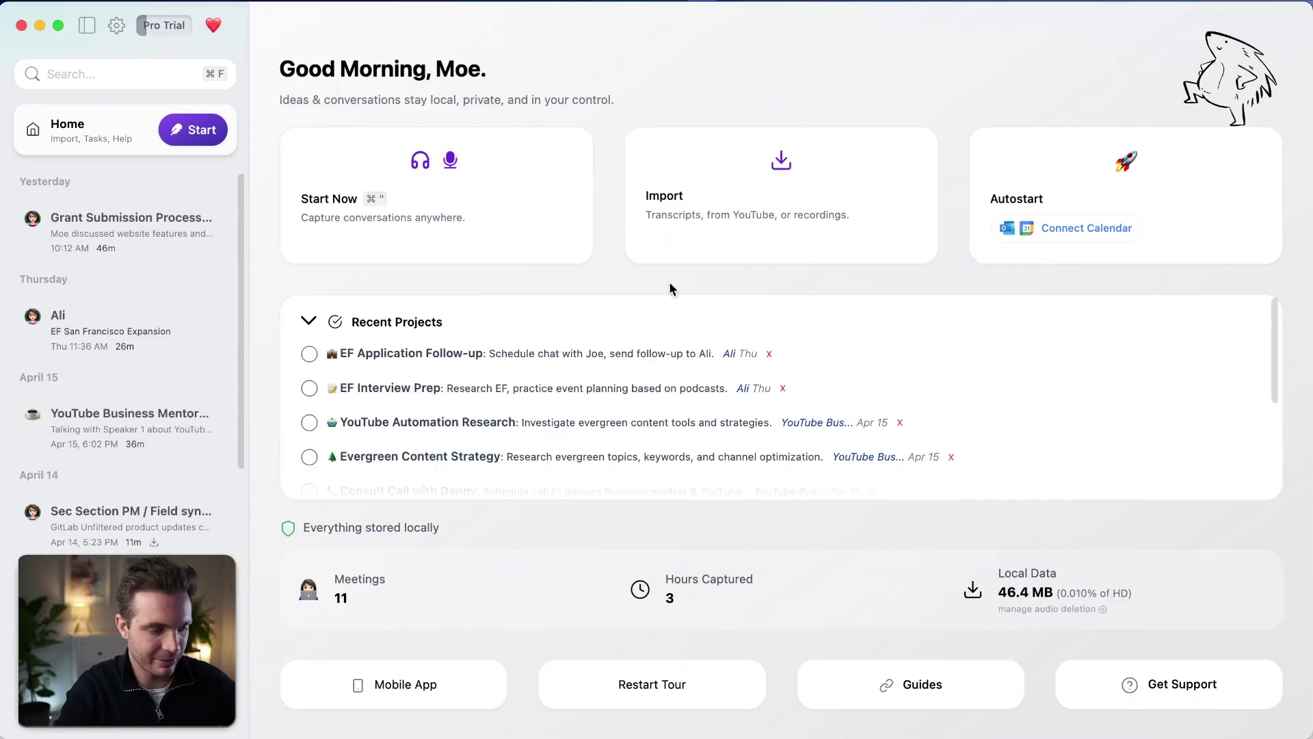
pyautogui.press('super+Tab')
pyautogui.press('super+Tab')
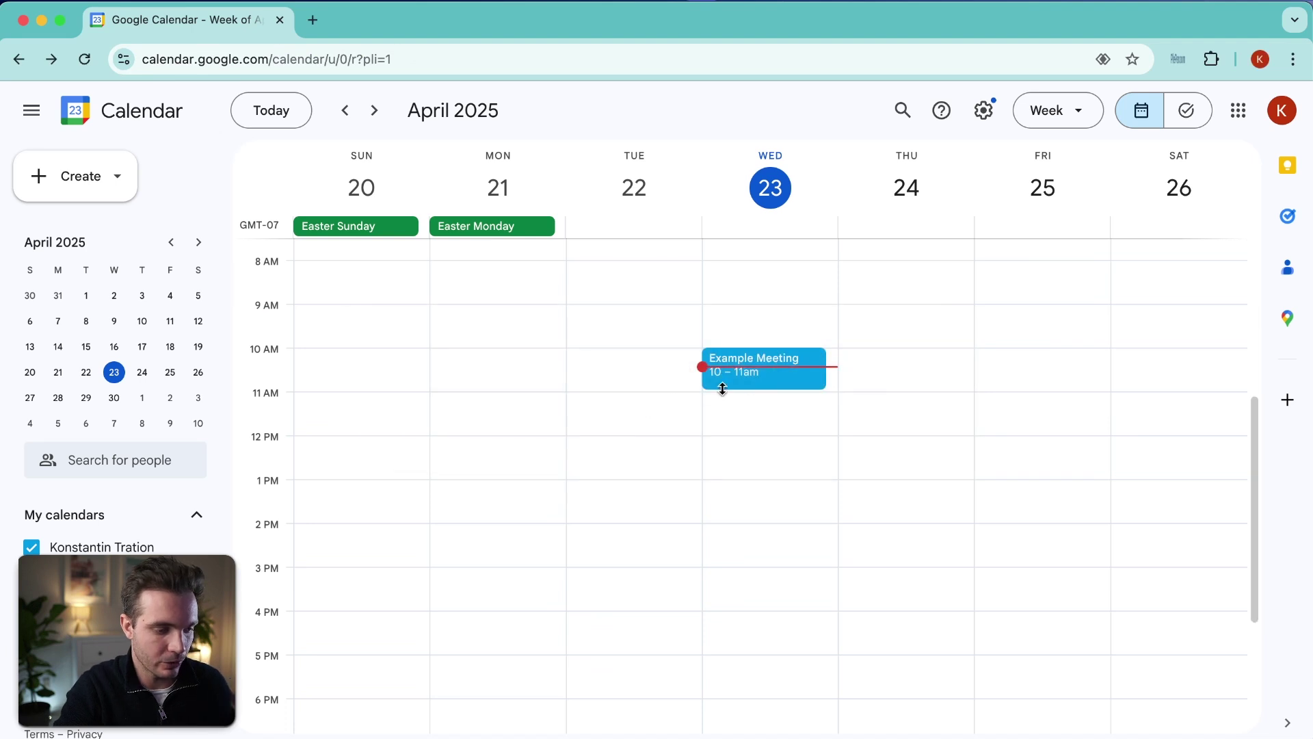
pyautogui.click(779, 374)
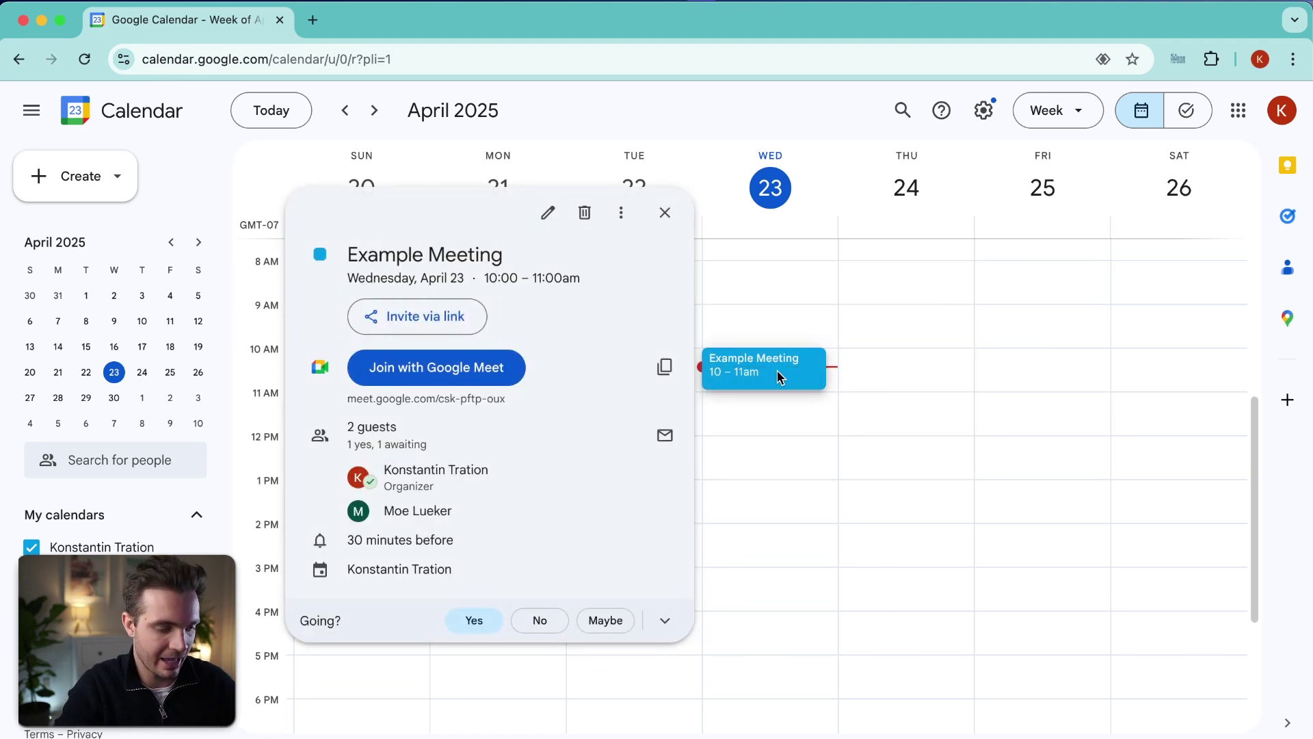
pyautogui.click(448, 373)
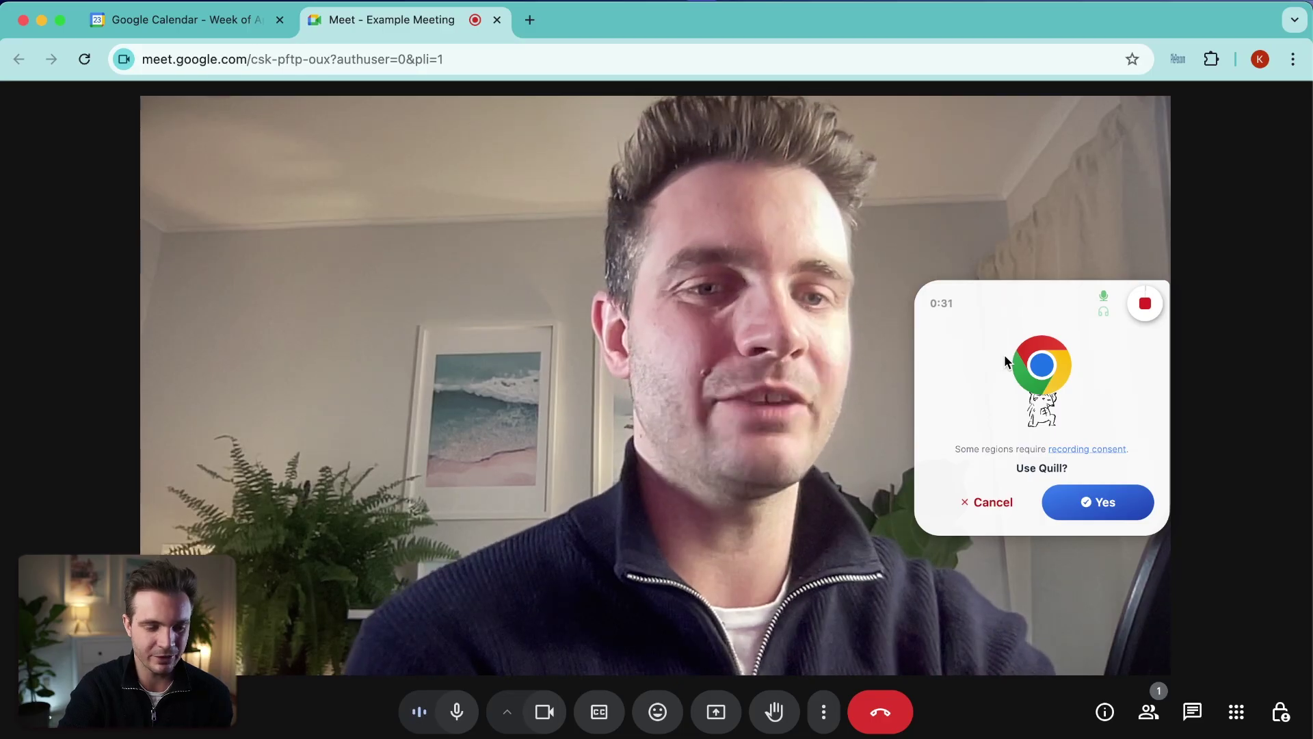
# Let Quill record the Example Meeting call and bring the Quill app to the front.
pyautogui.click(1093, 502)
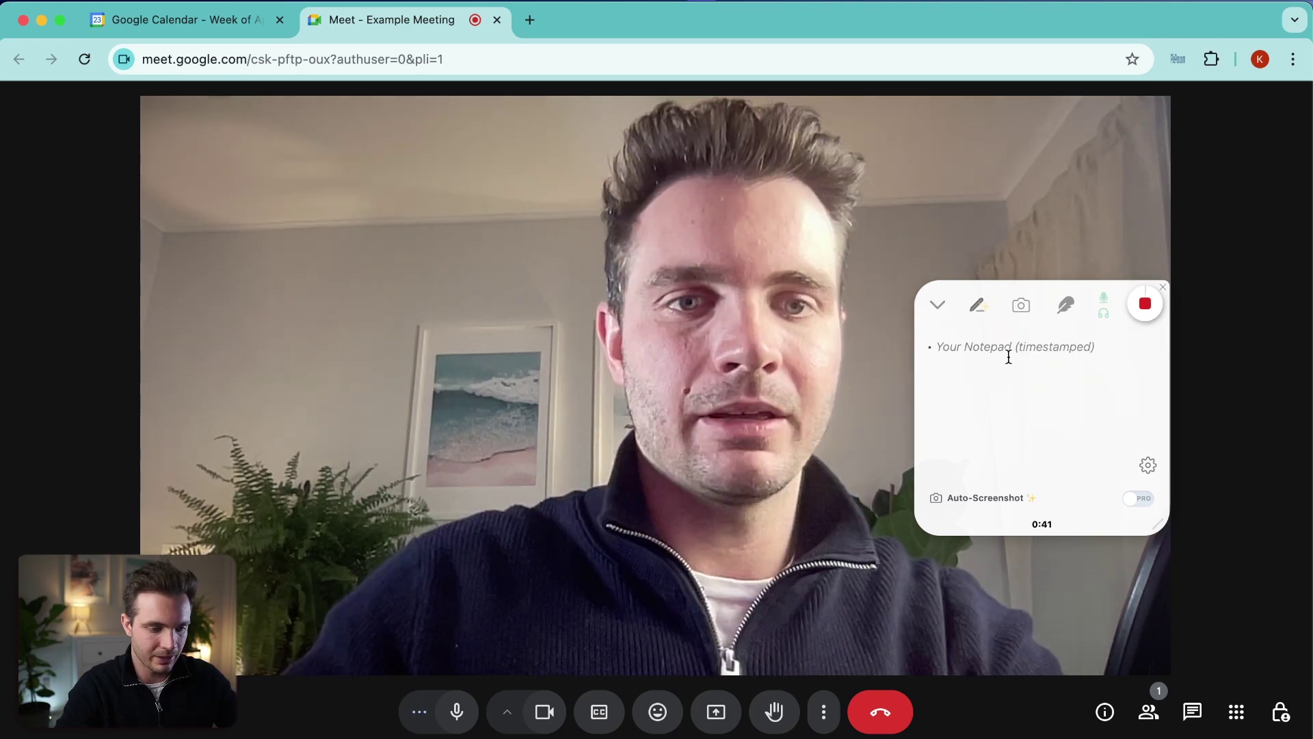
pyautogui.press('super+Tab')
pyautogui.click(525, 410)
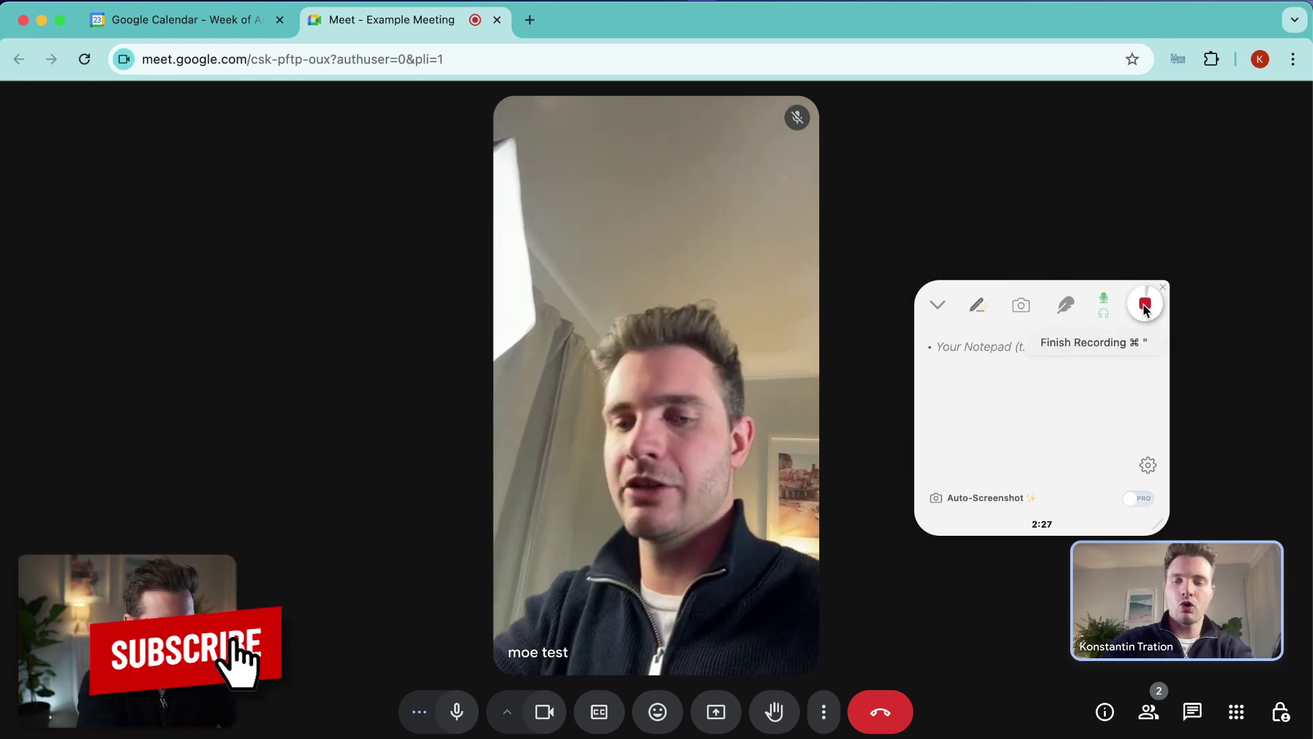
pyautogui.press('super+Tab')
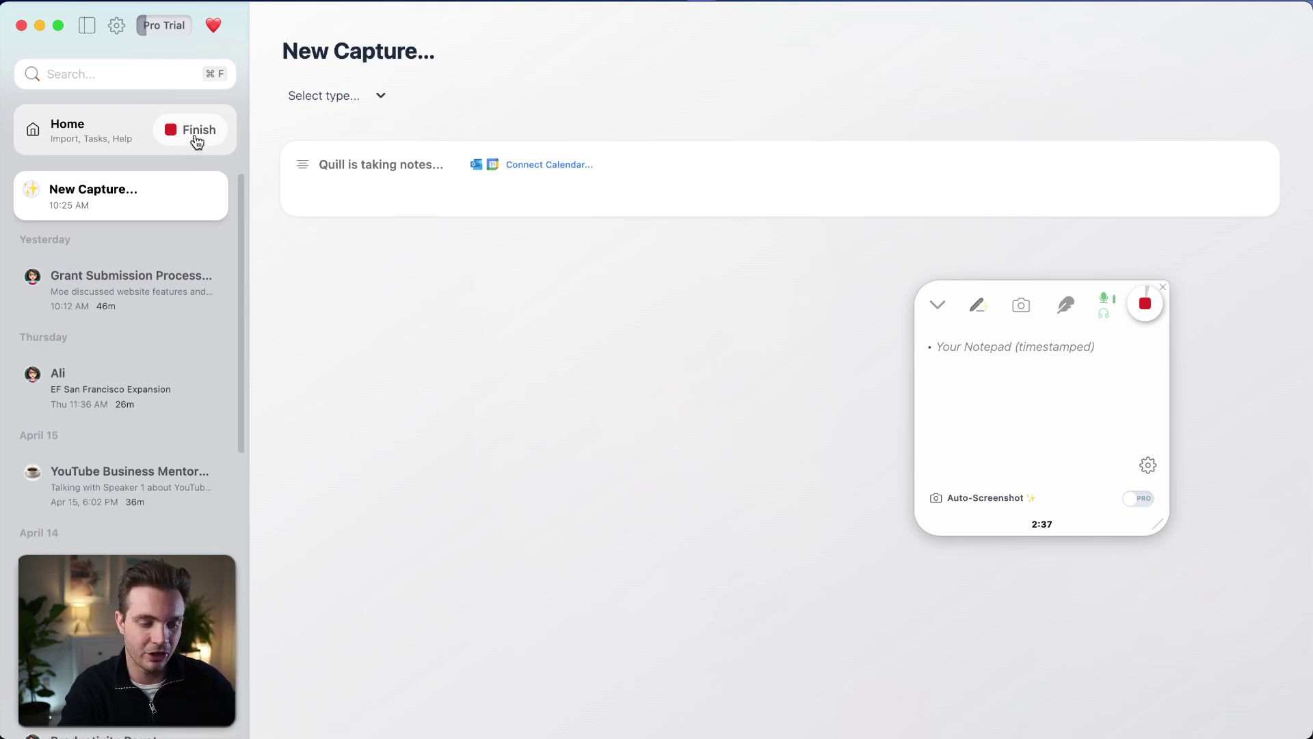
# Finish the Quill recording, close the Google Meet tab, and expand the meeting transcript.
pyautogui.click(196, 133)
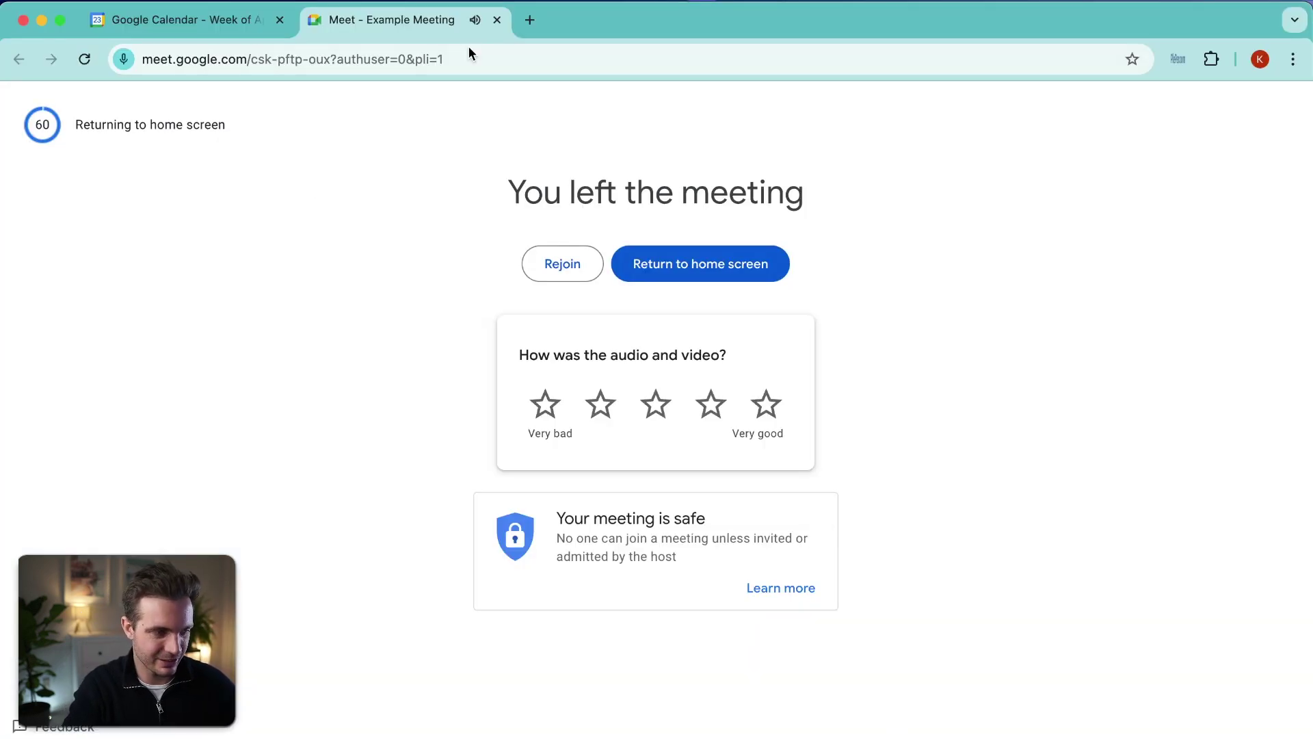
pyautogui.click(498, 20)
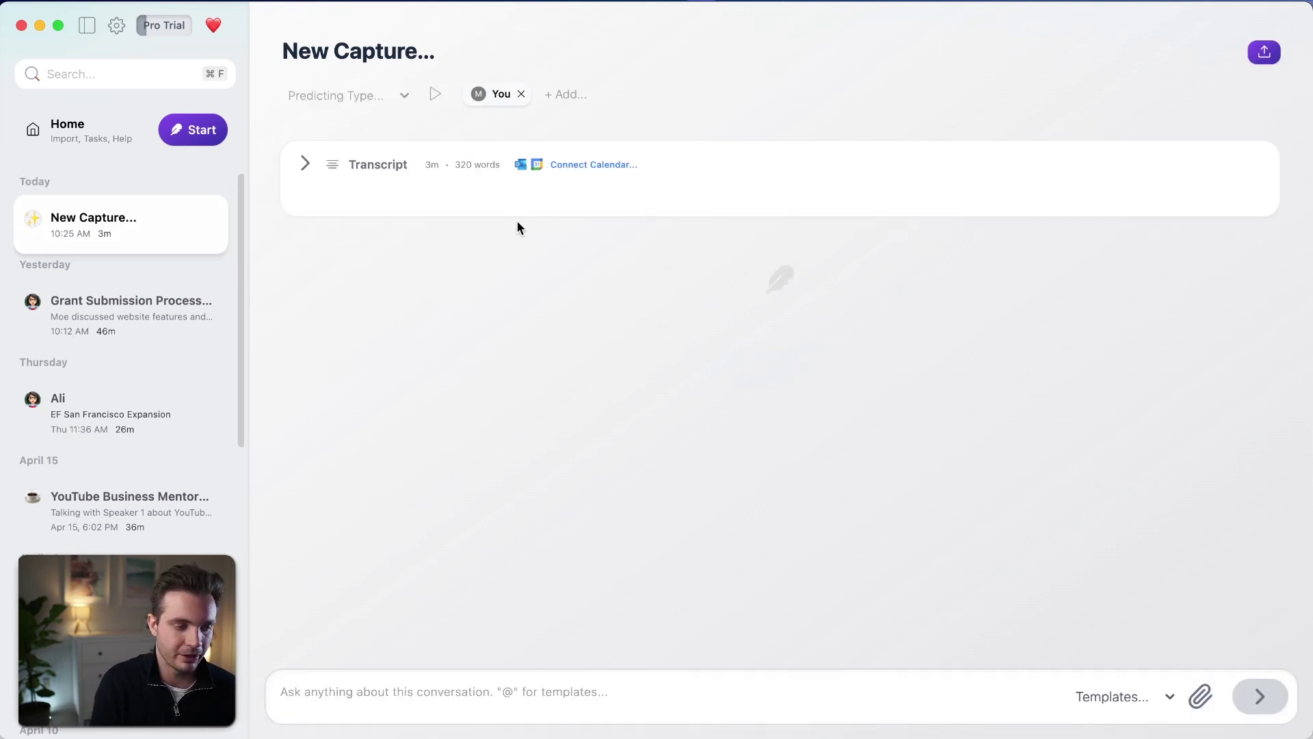
pyautogui.click(305, 166)
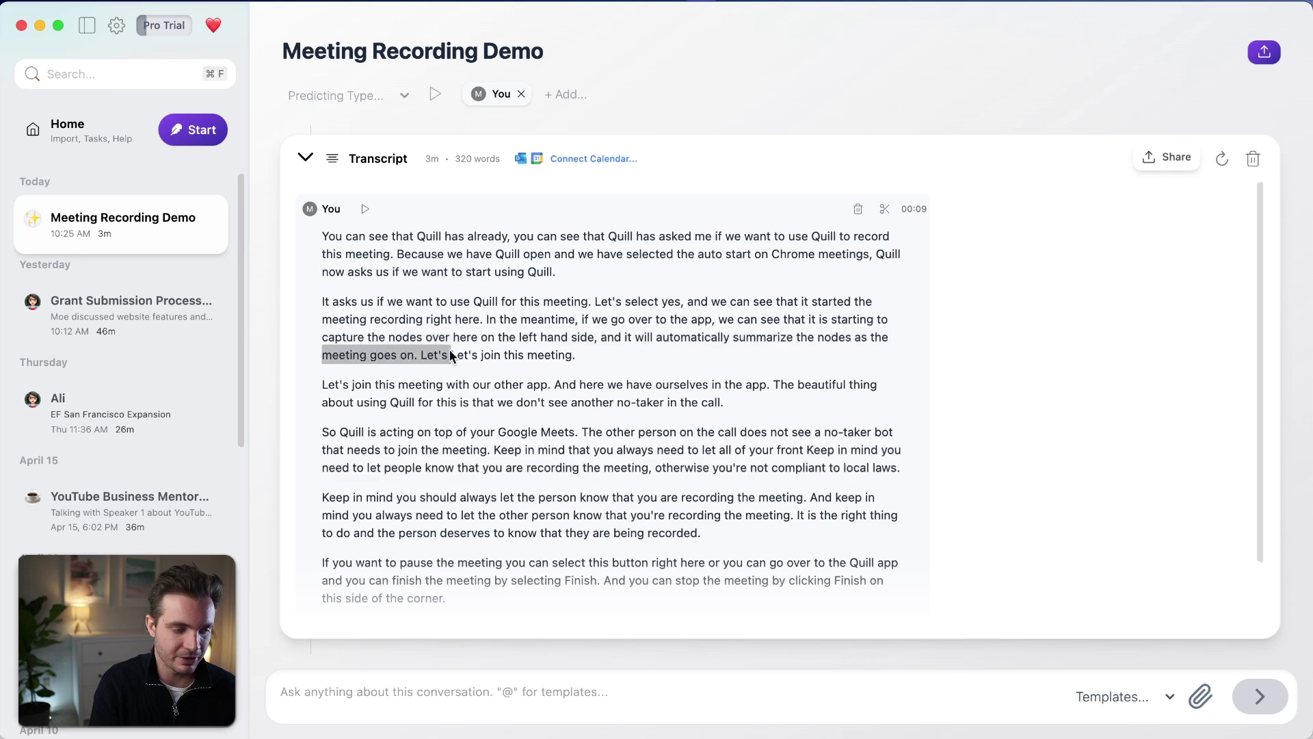
pyautogui.scroll(-2, 451, 356)
# Ask Quill 'PLease summarize this meeting.'.
pyautogui.click(475, 692)
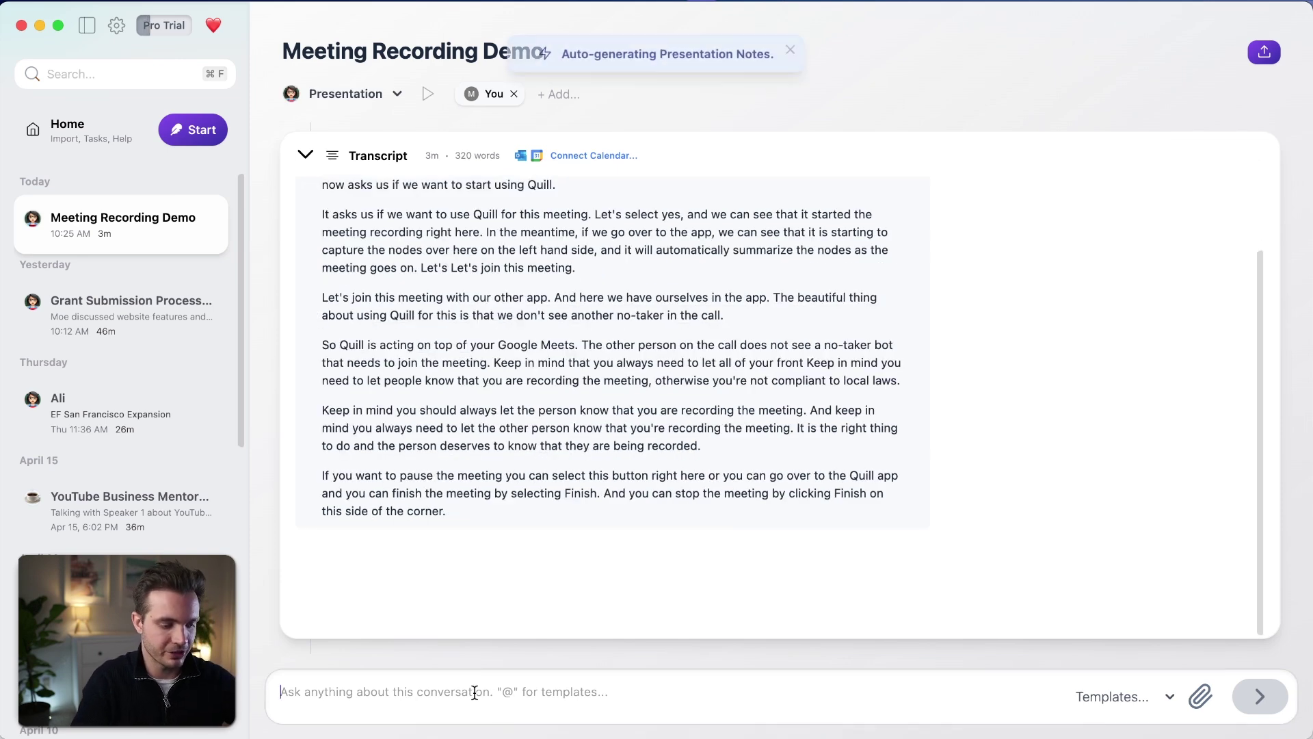
pyautogui.write('PLease summarize this meeting.')
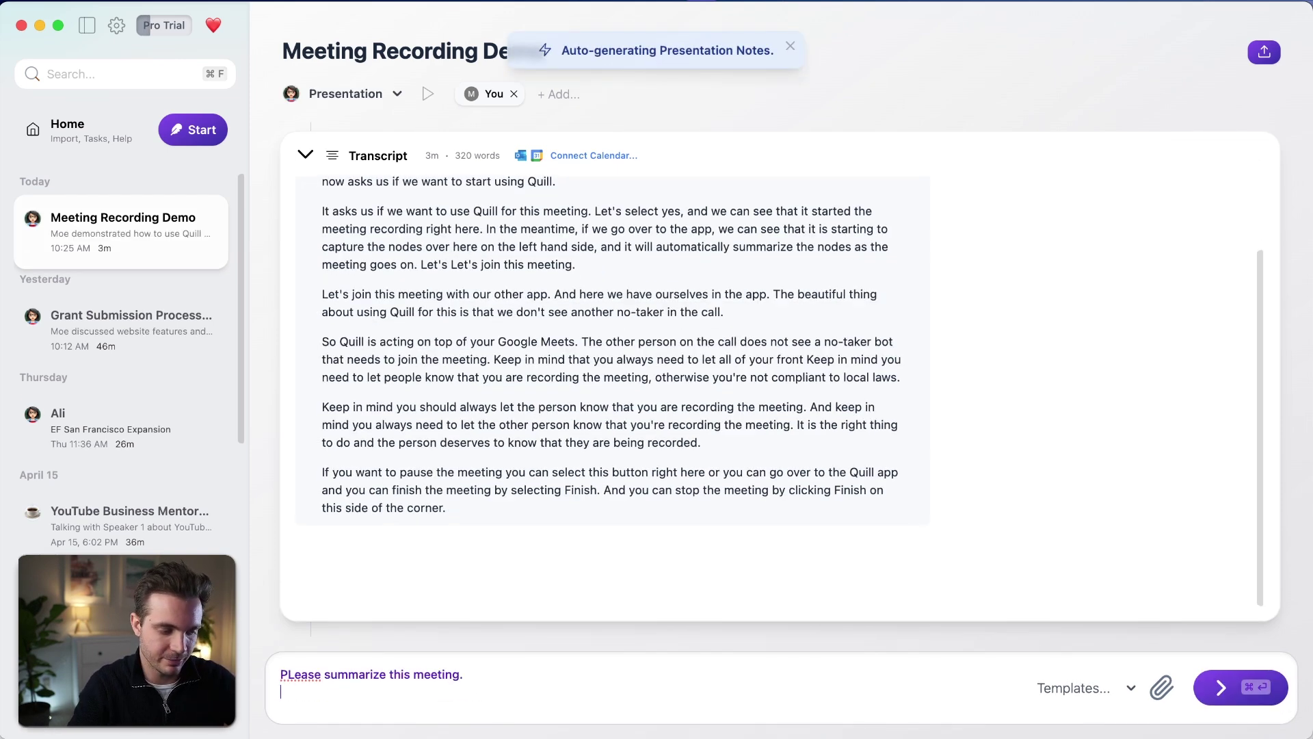
pyautogui.click(1221, 696)
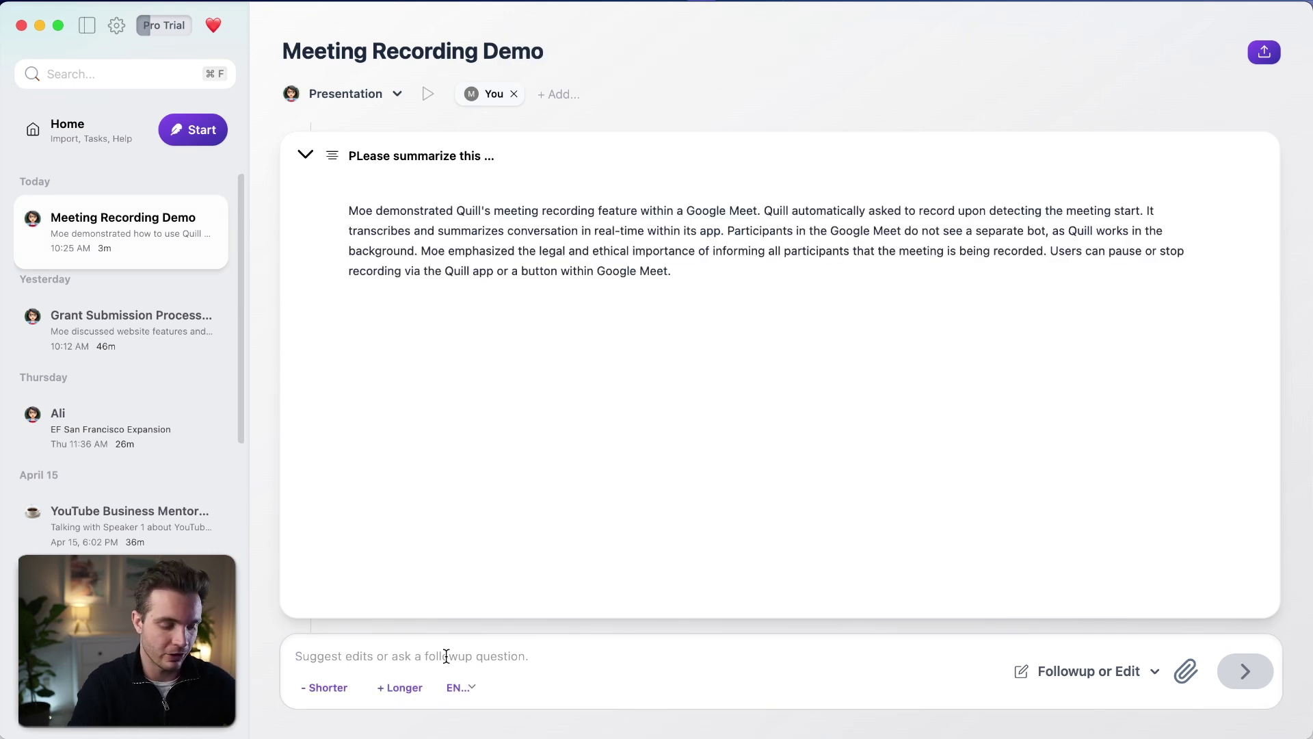
# Replace the half-typed question with 'Please draft a follow up email' and send it.
pyautogui.write('Who ')
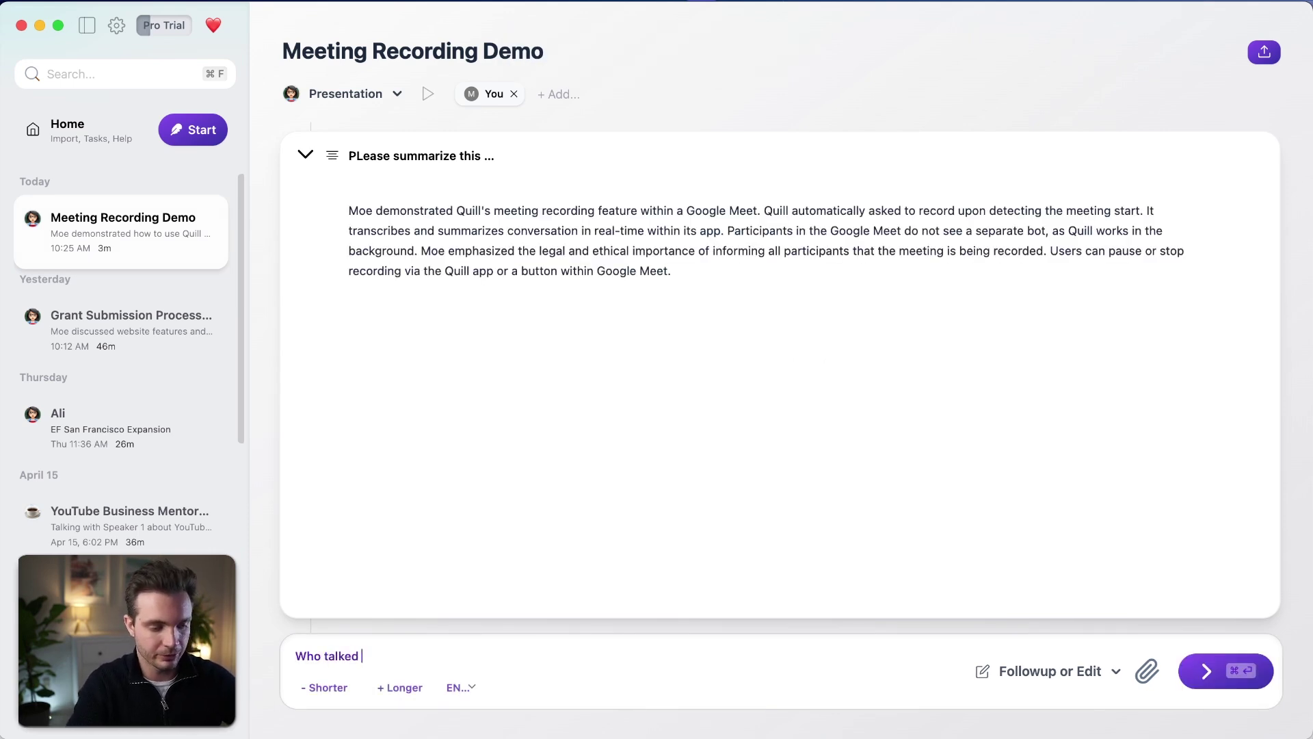
pyautogui.write('talked')
pyautogui.press('super+a')
pyautogui.write('Please draft a follow up email')
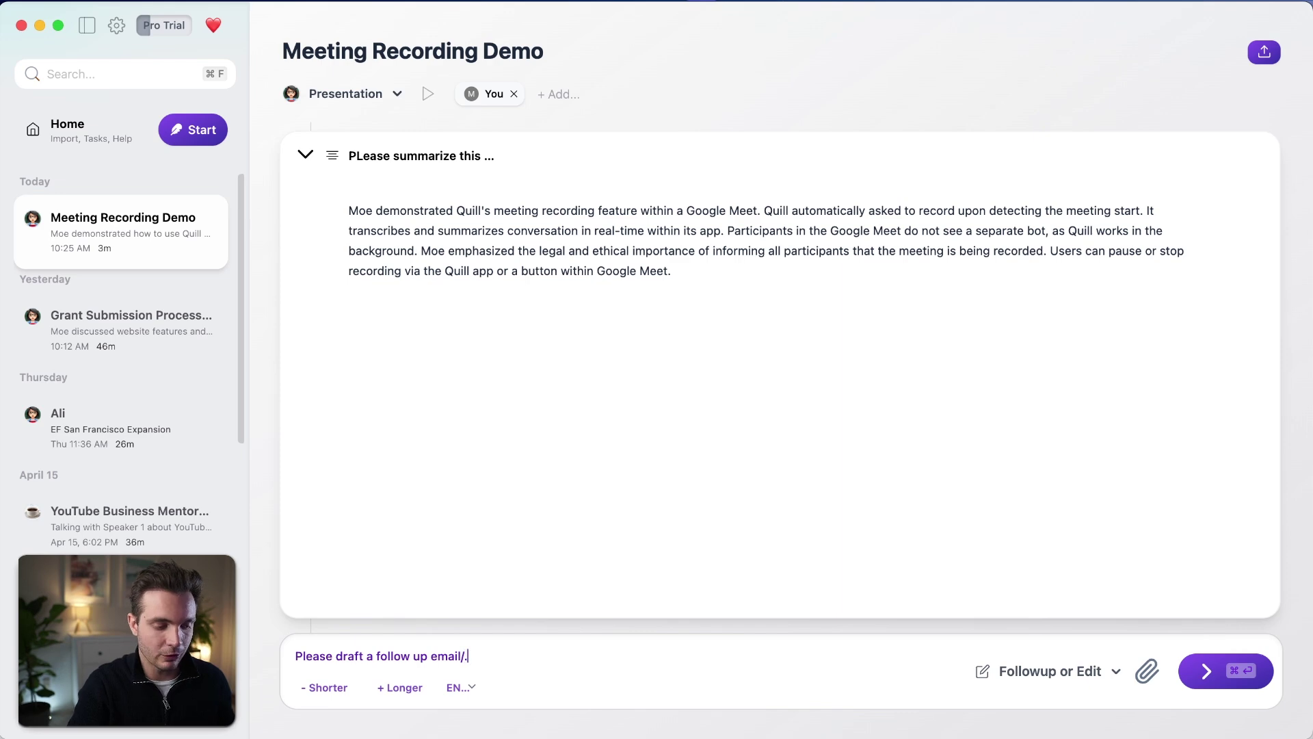
pyautogui.press('super+Return')
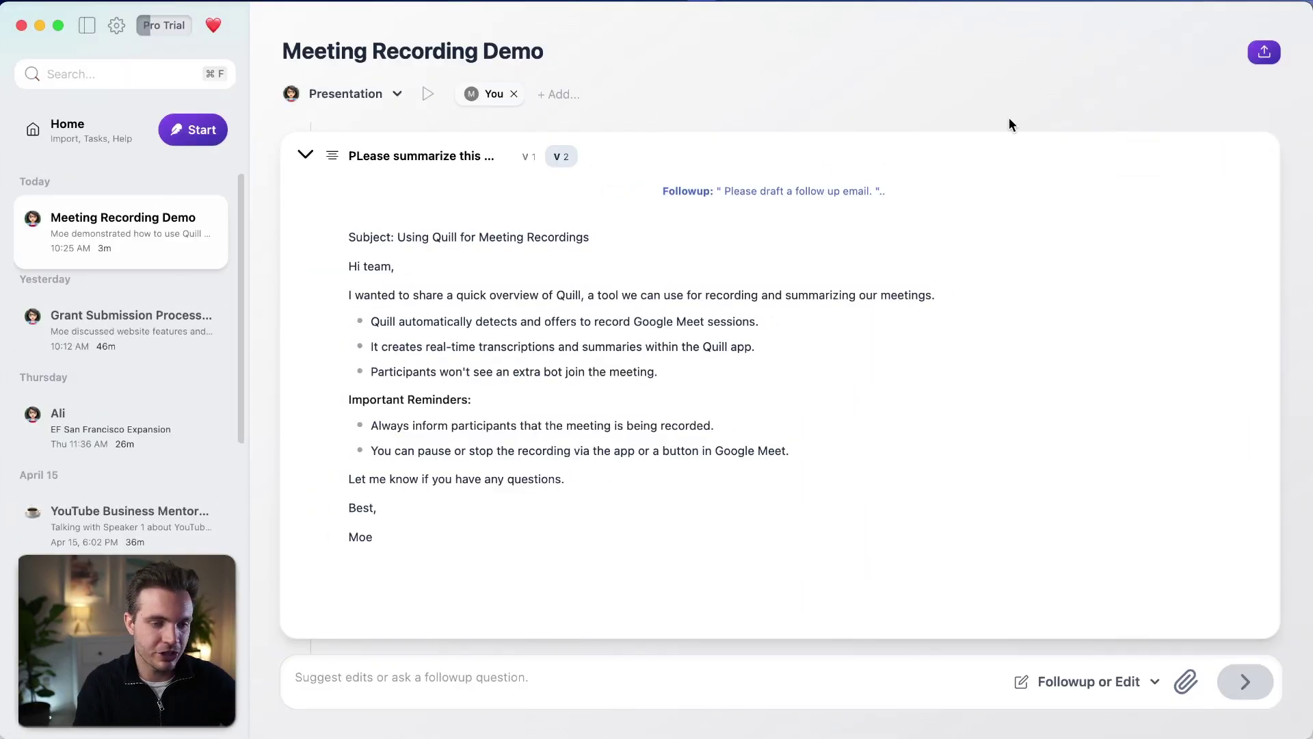
# Dismiss the share dialog, play the meeting audio from about 1:42, then pause it.
pyautogui.click(1264, 58)
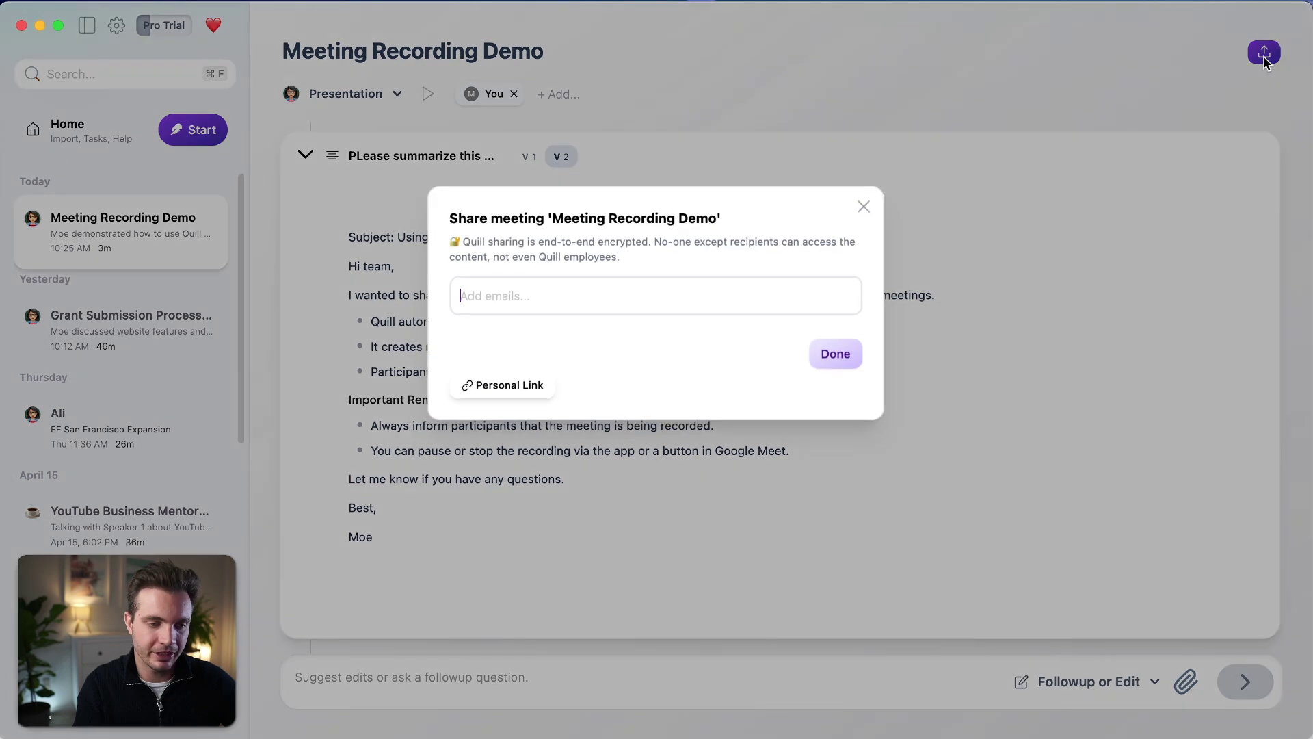
pyautogui.click(862, 207)
pyautogui.click(428, 93)
pyautogui.click(848, 162)
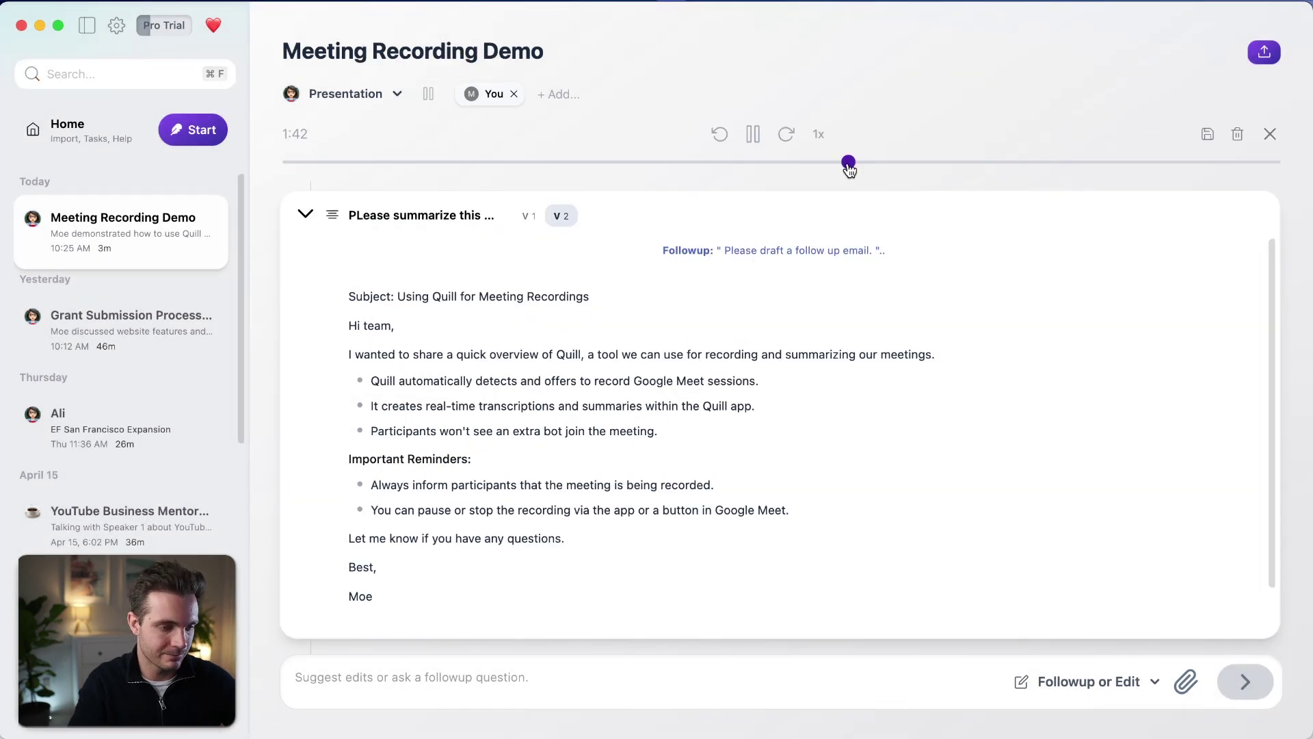
pyautogui.click(751, 137)
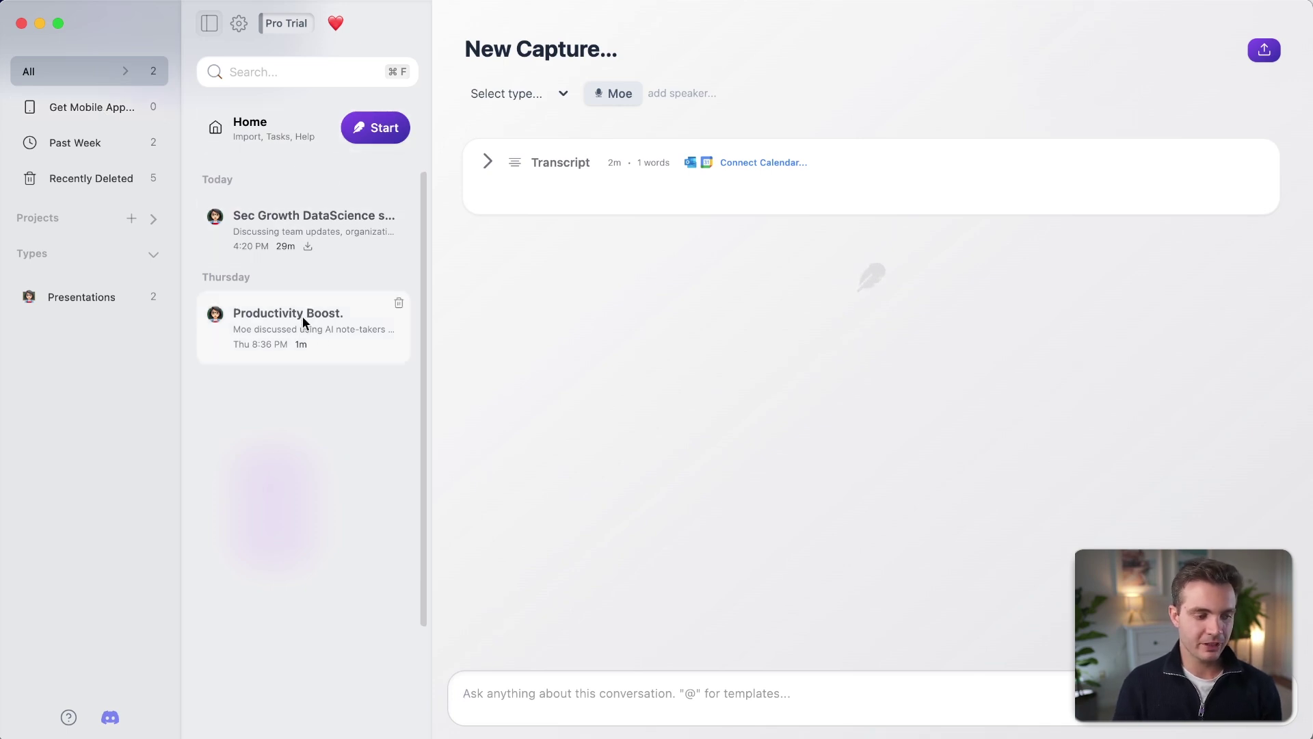
# Play and pause the Productivity Boost. audio, then return Home and open import options.
pyautogui.click(349, 342)
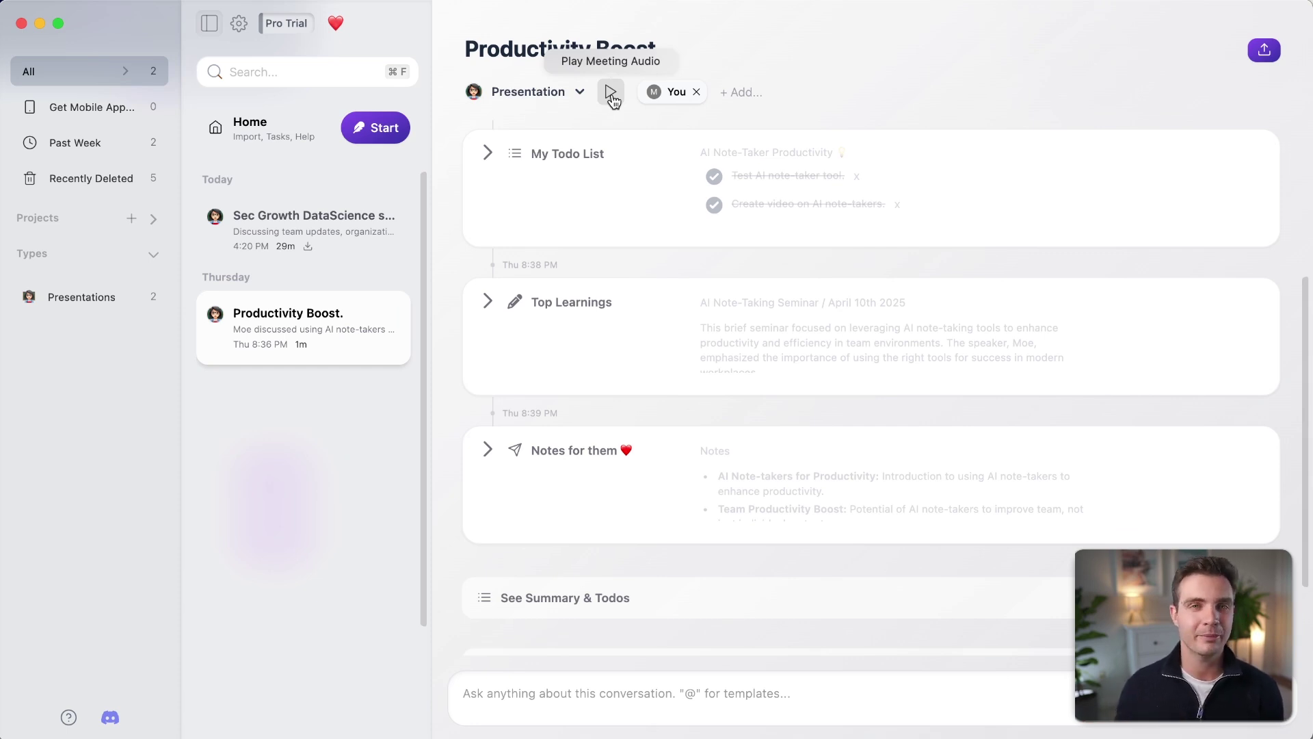
pyautogui.click(611, 93)
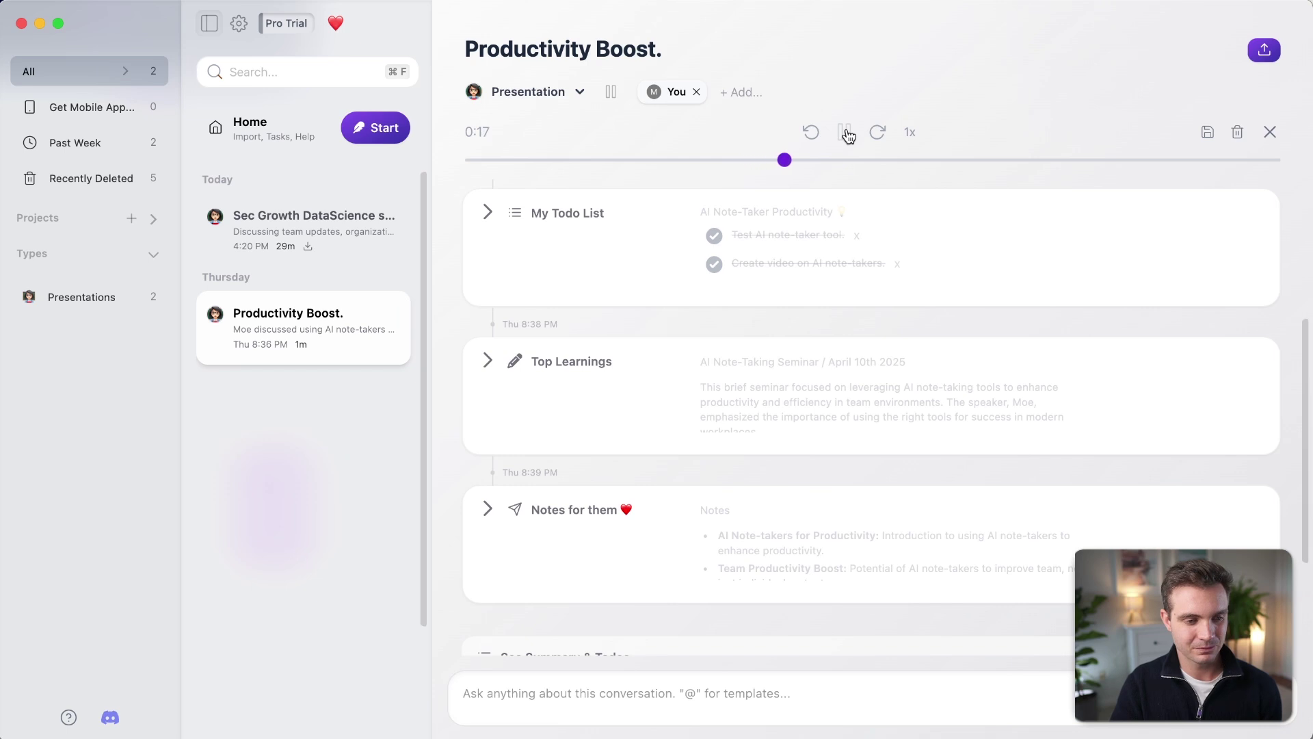
pyautogui.click(847, 133)
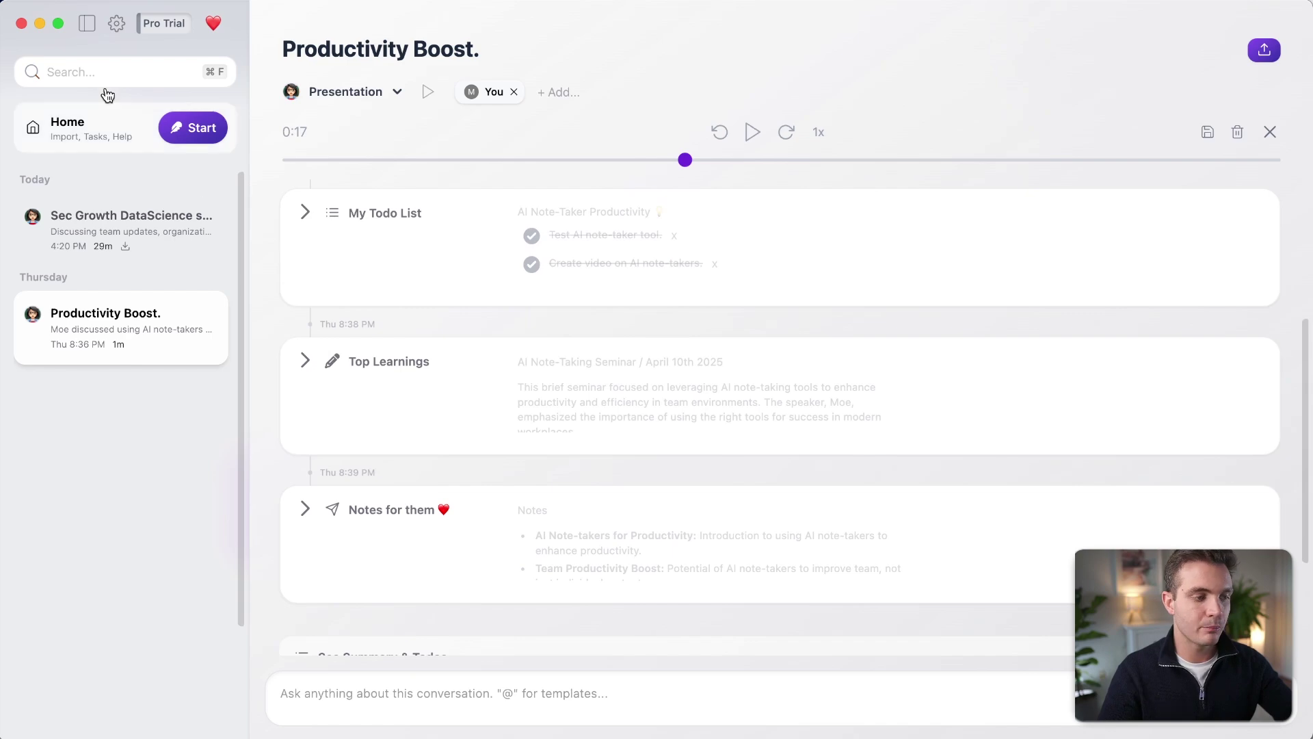
pyautogui.click(83, 133)
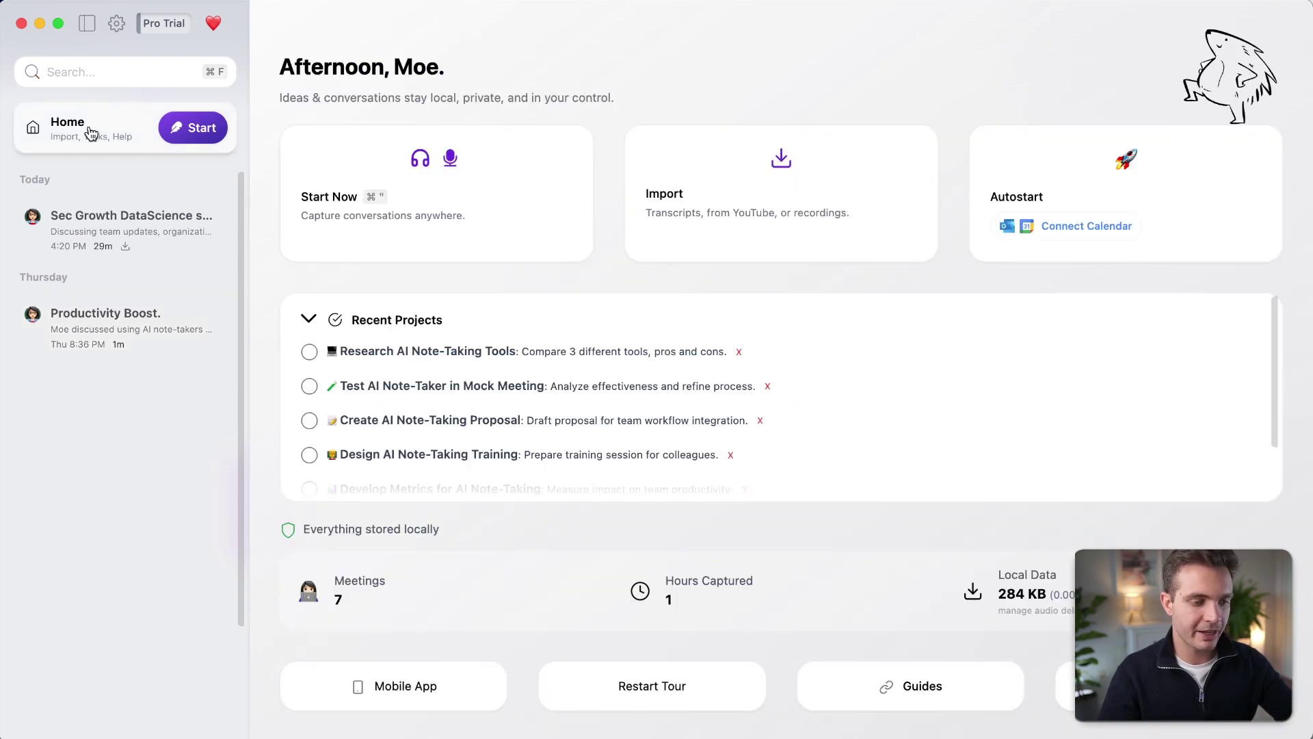
pyautogui.click(752, 224)
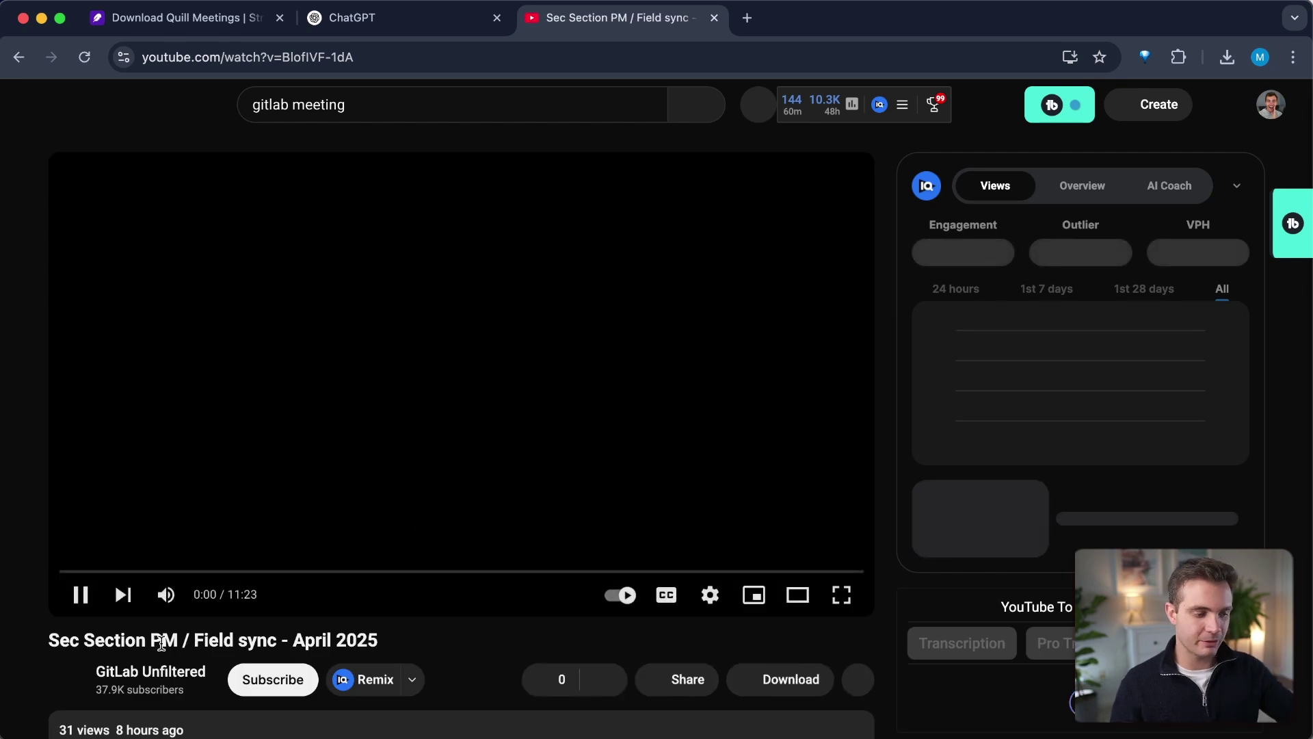
# Pause the Sec Section PM / Field sync - April 2025 video and select its URL.
pyautogui.click(82, 594)
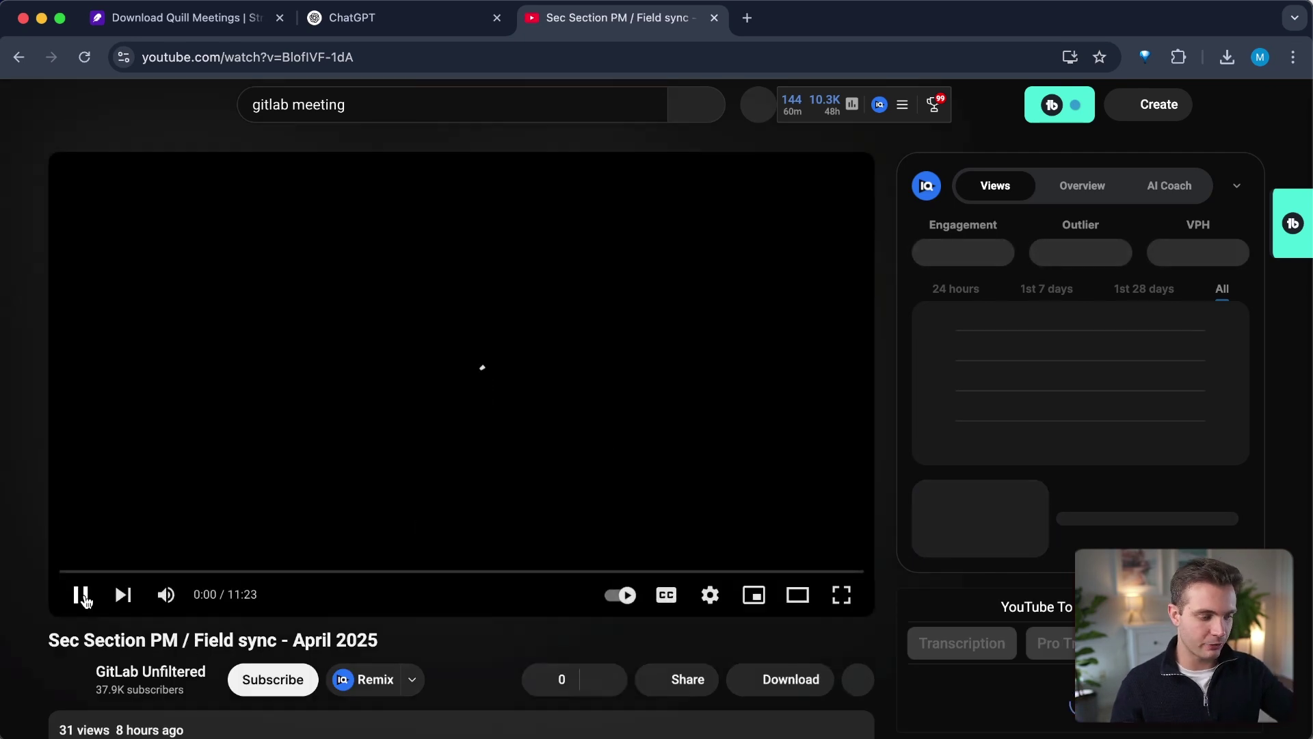
pyautogui.click(359, 57)
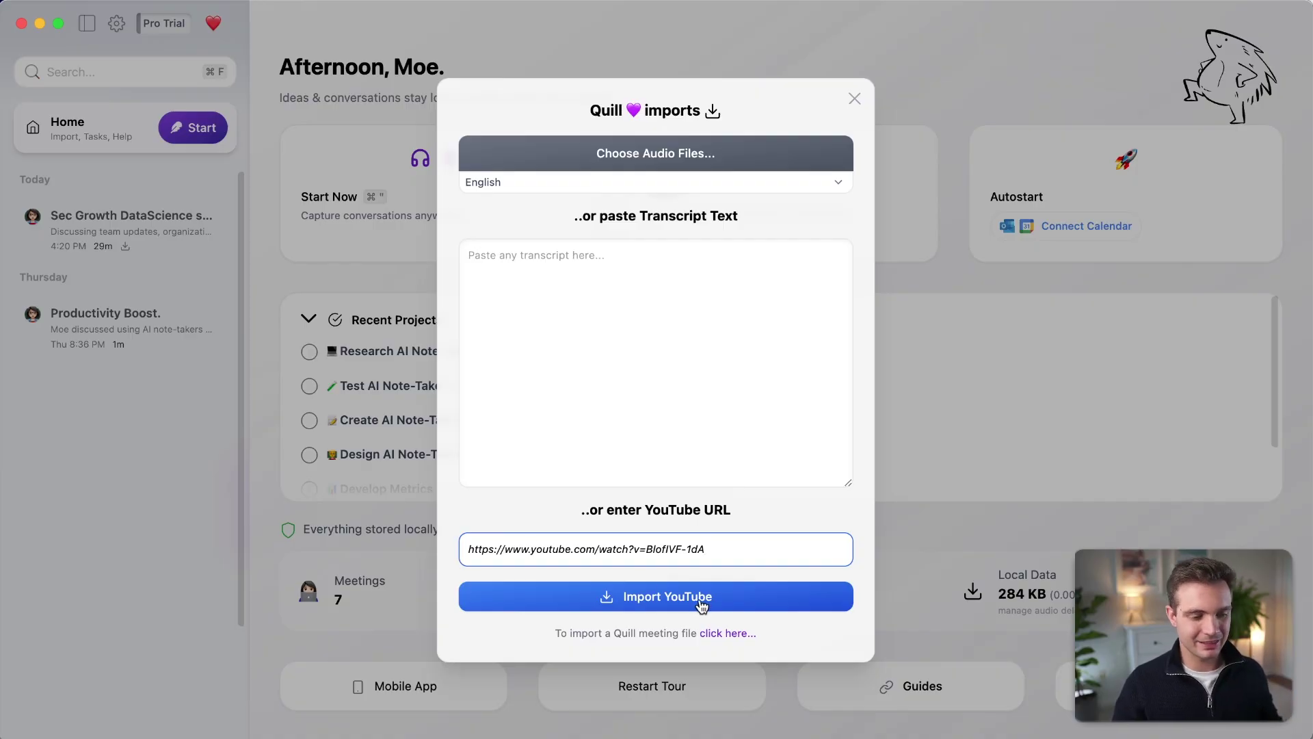
# Import the YouTube link into Quill, then expand and scroll the 1,836-word transcript.
pyautogui.click(701, 603)
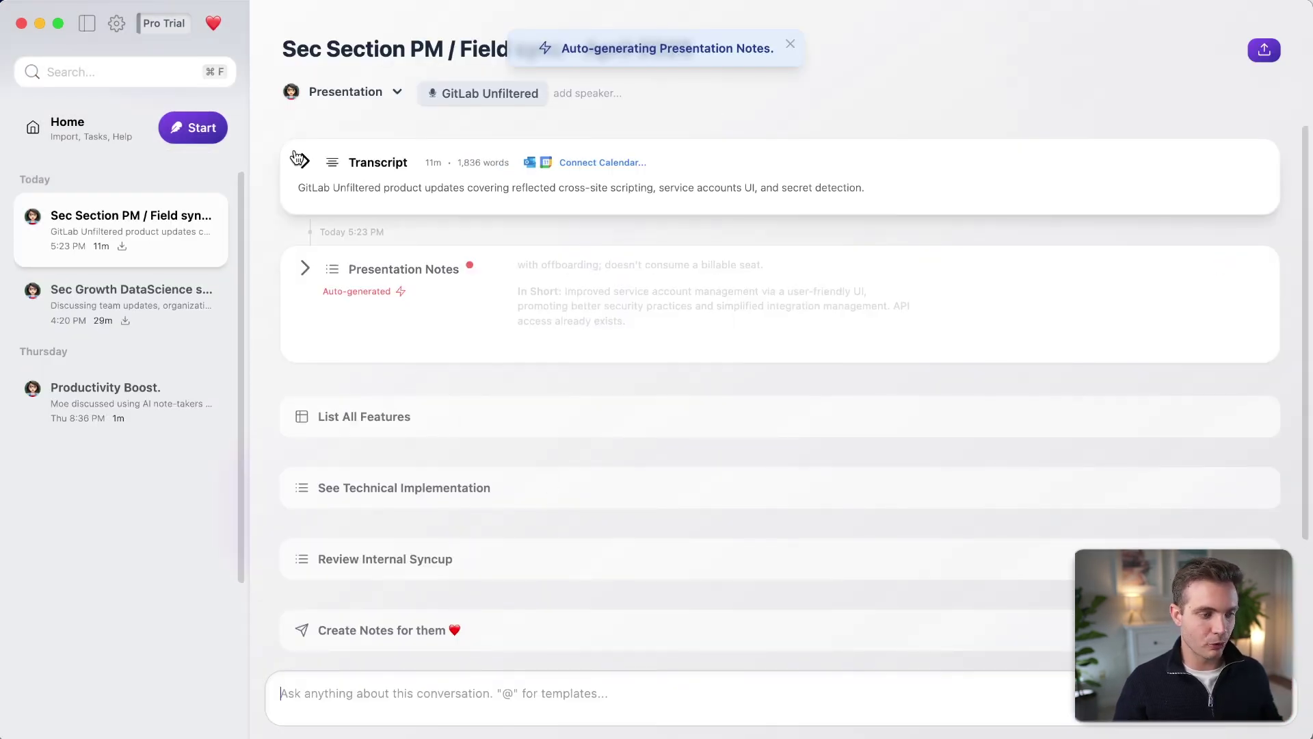
pyautogui.click(306, 161)
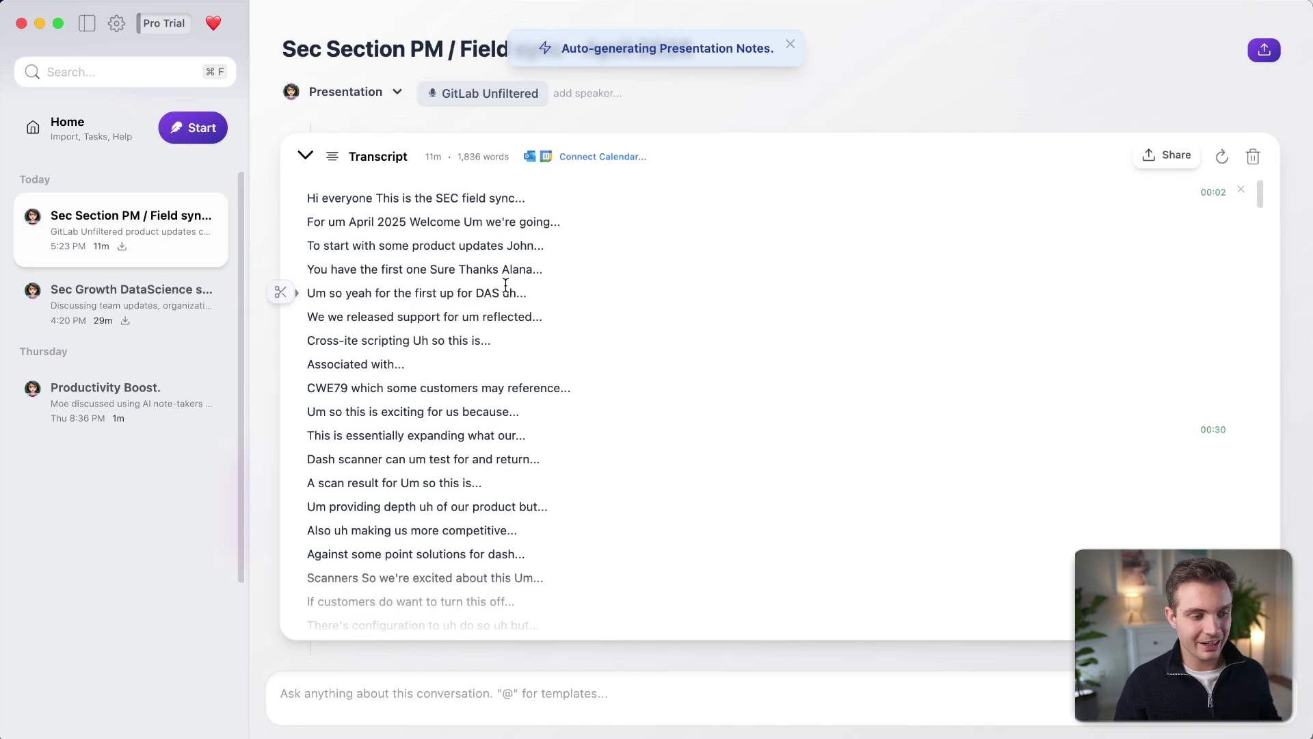
pyautogui.scroll(-10, 494, 419)
pyautogui.scroll(-20, 494, 419)
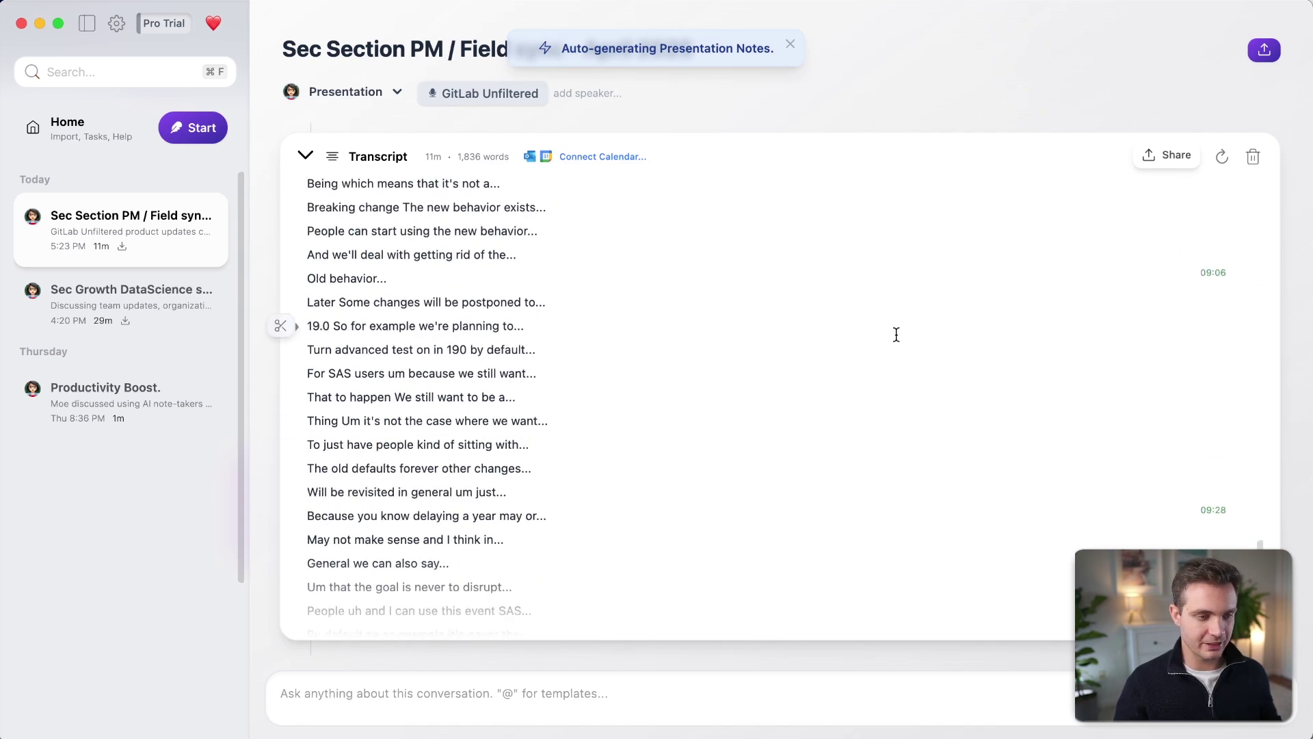
pyautogui.scroll(-10, 896, 334)
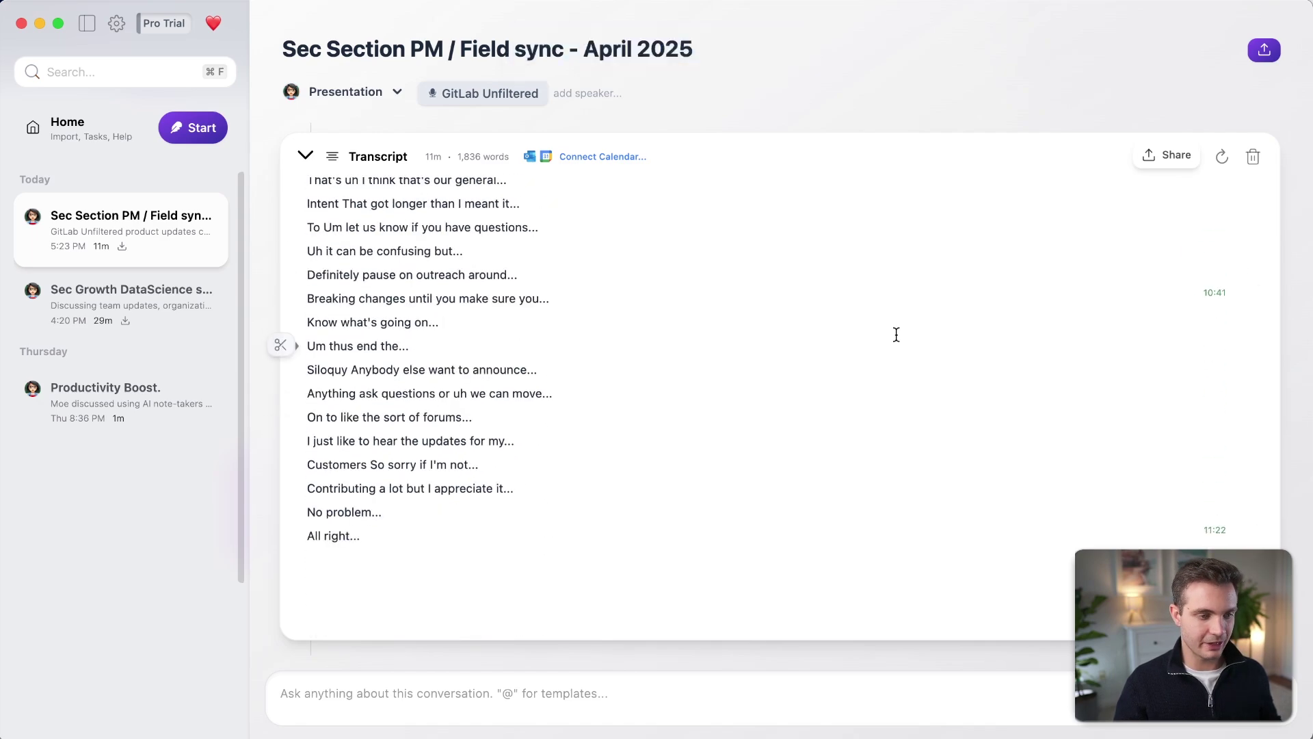
# Collapse the Transcript card and expand the auto-generated Presentation Notes.
pyautogui.click(308, 158)
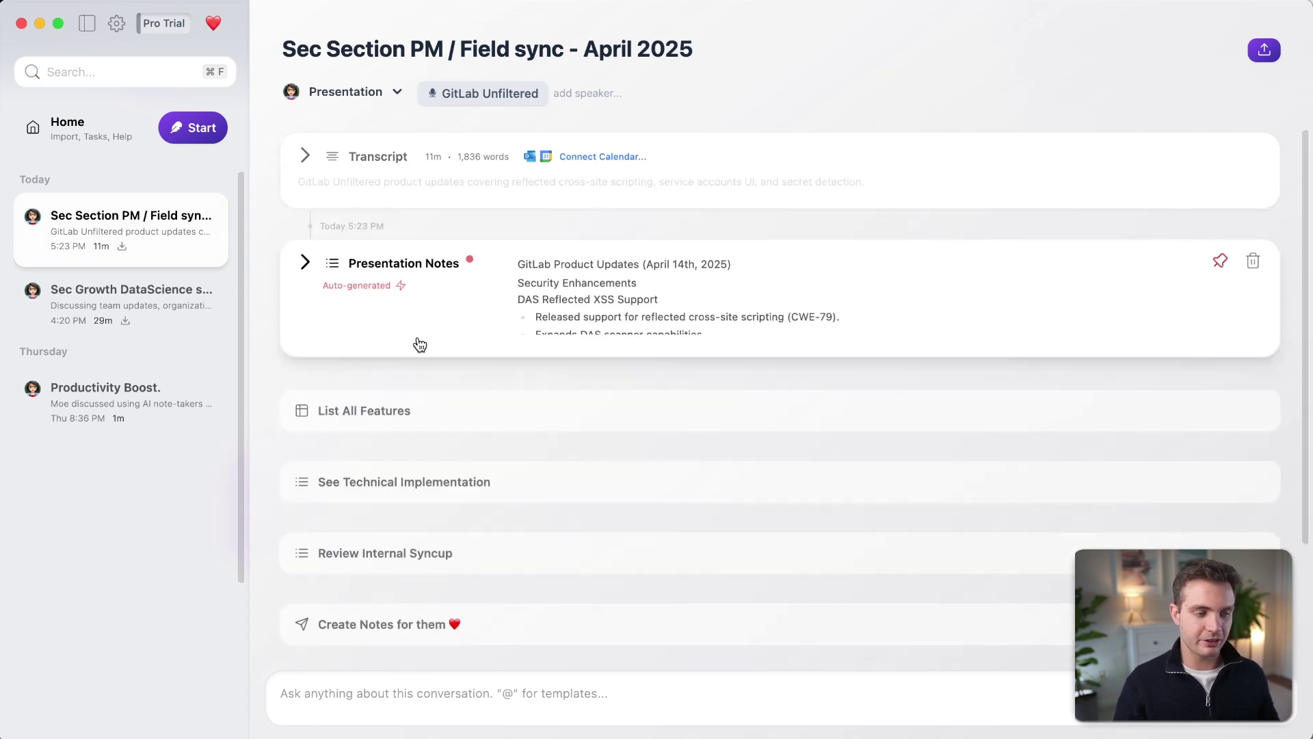
pyautogui.click(305, 264)
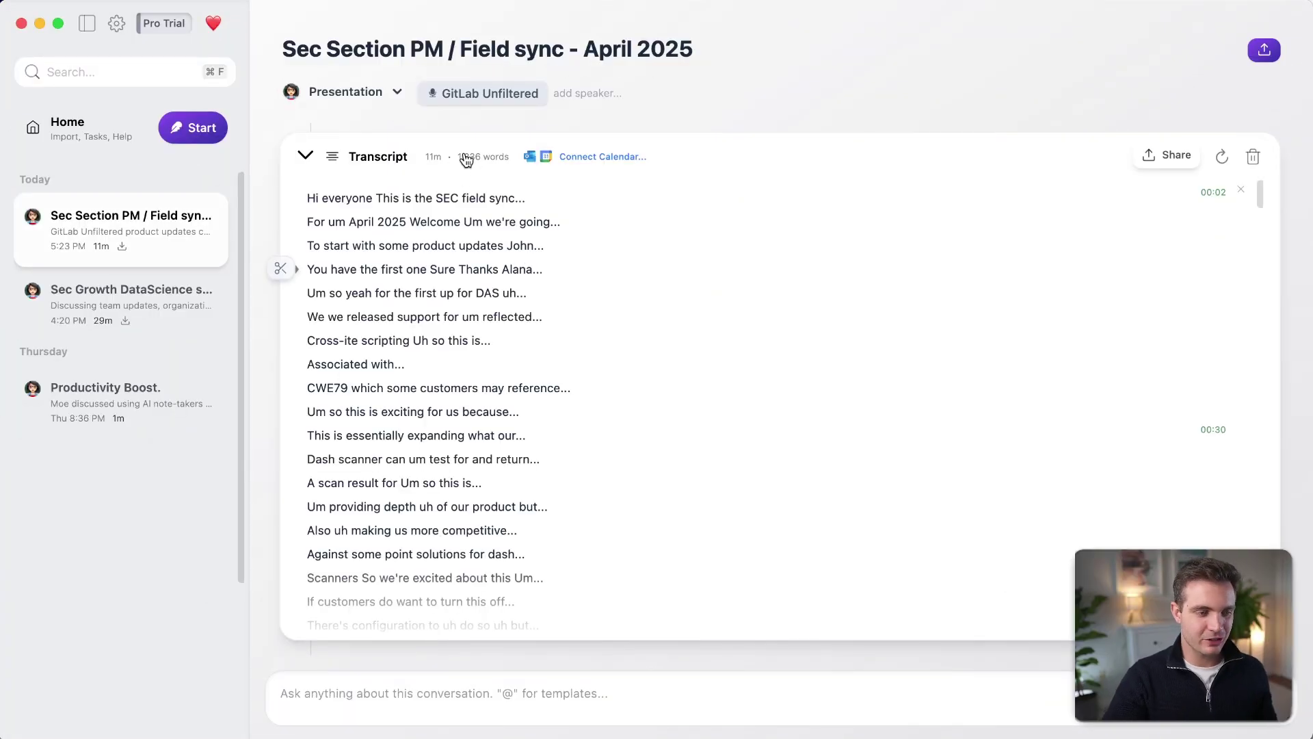
# Copy the GitLab transcript through Share and paste it into ChatGPT's o3-mini prompt in Chrome.
pyautogui.click(1166, 154)
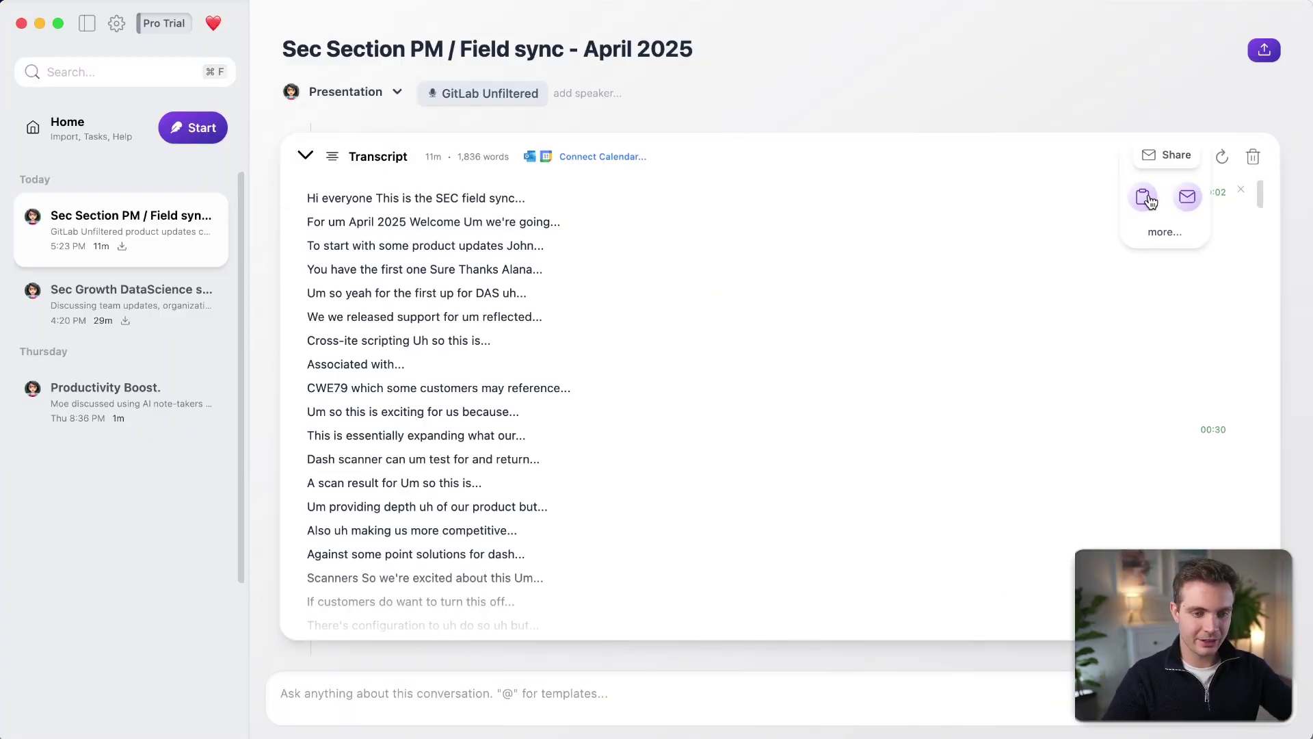
pyautogui.click(1142, 197)
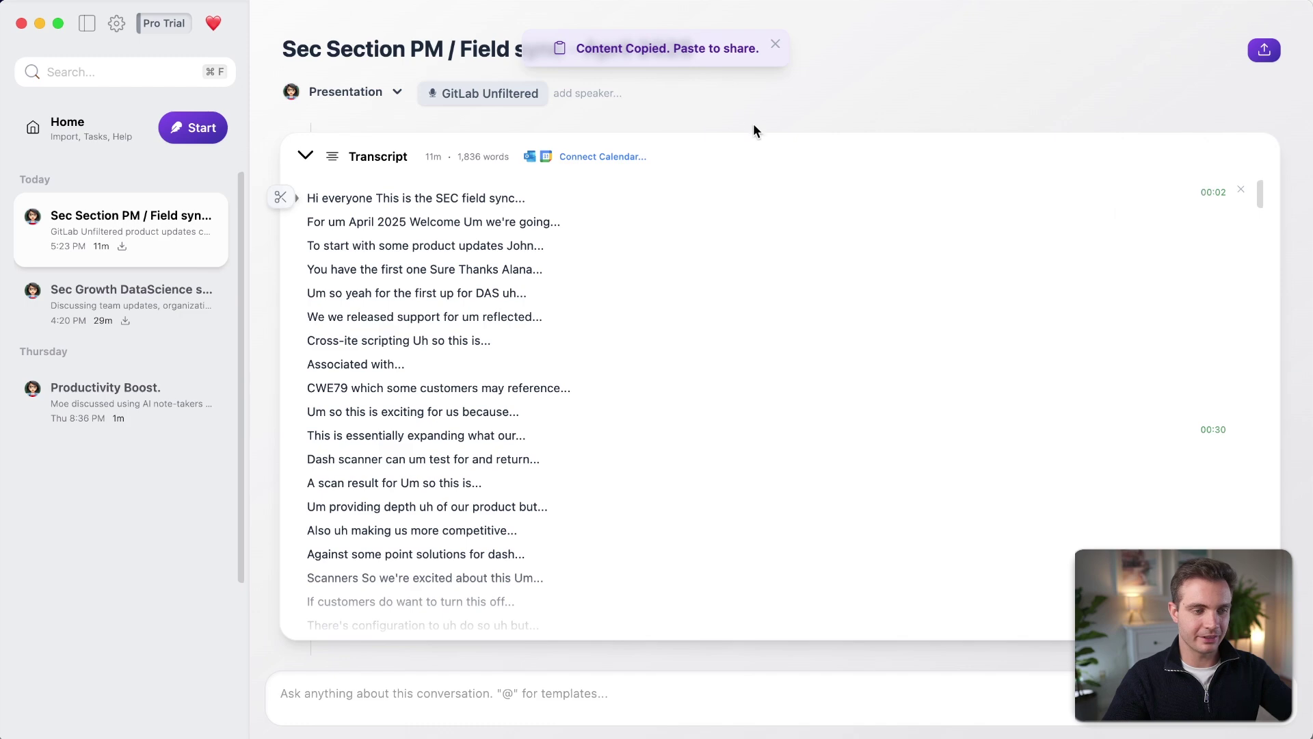
pyautogui.press('super+Tab')
pyautogui.press('super+Tab')
pyautogui.press('super+Tab')
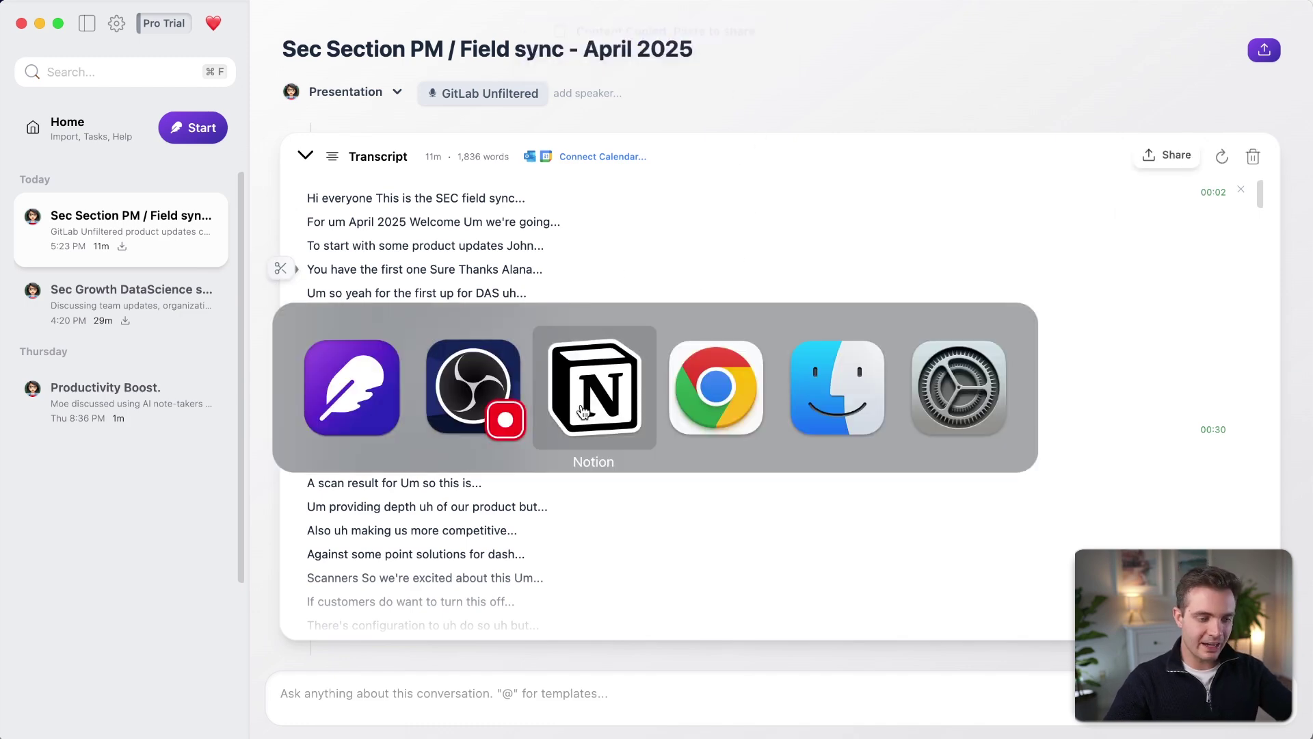
pyautogui.hotkey('ctrl', 'Tab')
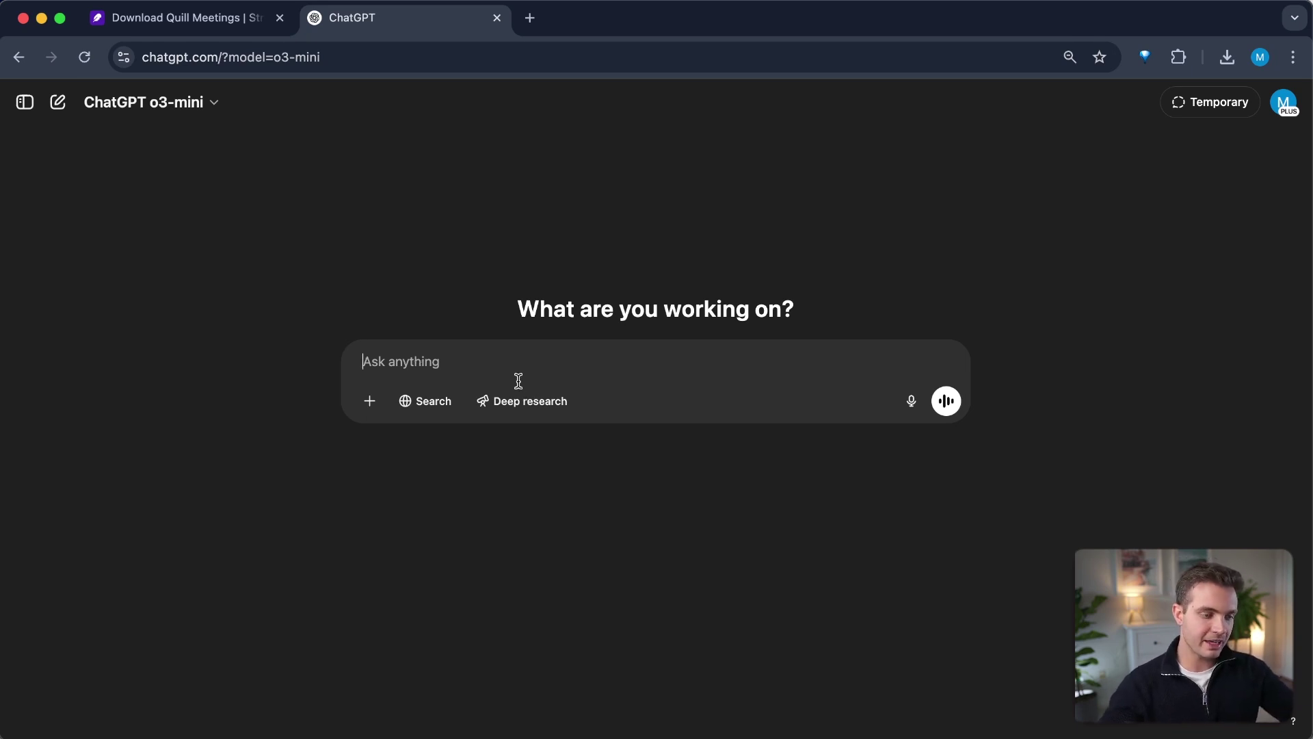
pyautogui.press('super+v')
pyautogui.press('super+Tab')
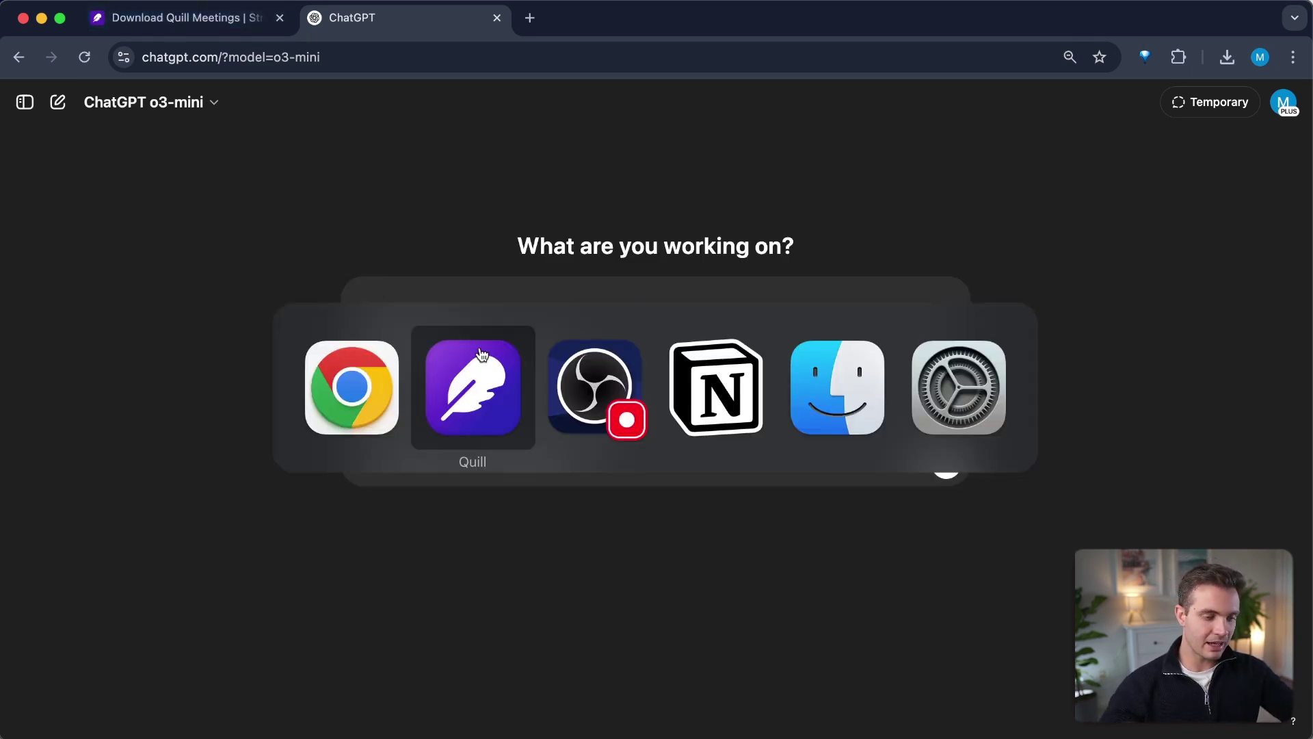
# Skim the Notion meeting productivity guide down to the Pre-Meeting Planning section.
pyautogui.click(738, 395)
pyautogui.scroll(15, 667, 443)
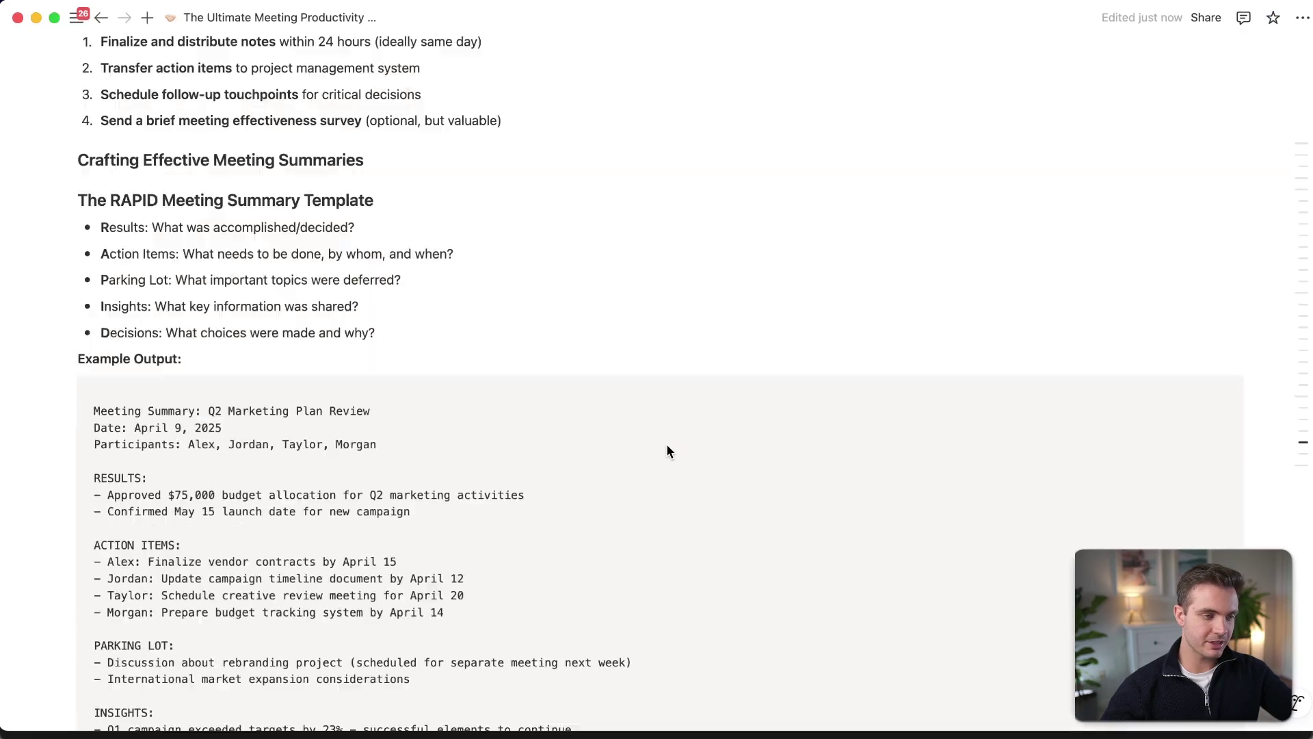
pyautogui.scroll(5, 666, 443)
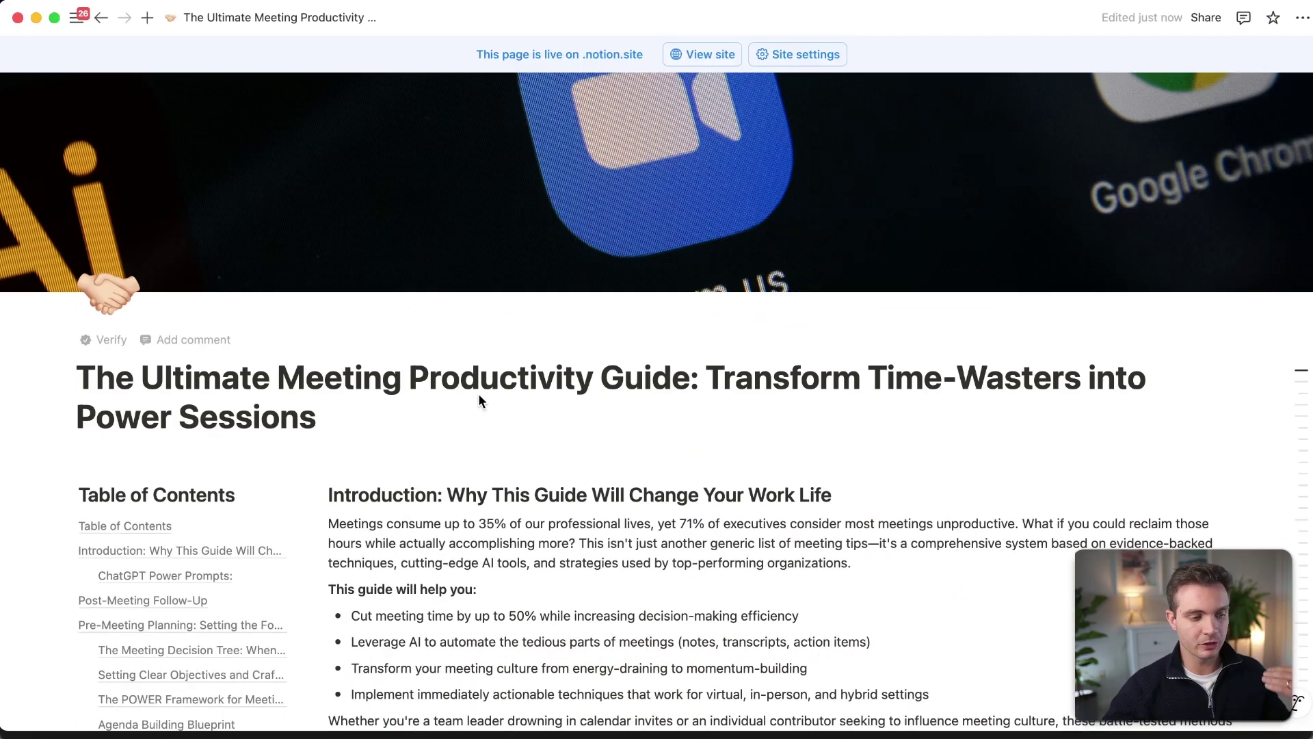
pyautogui.scroll(-20, 609, 479)
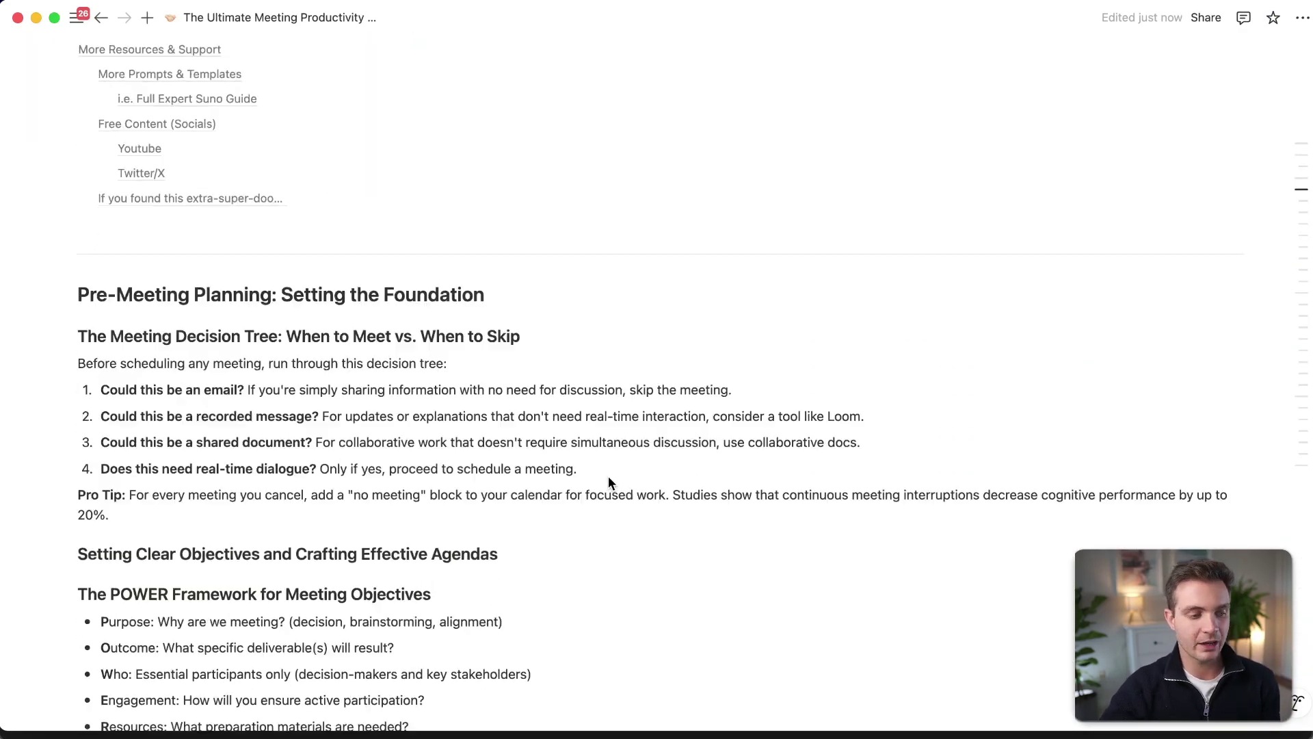
pyautogui.scroll(-20, 609, 483)
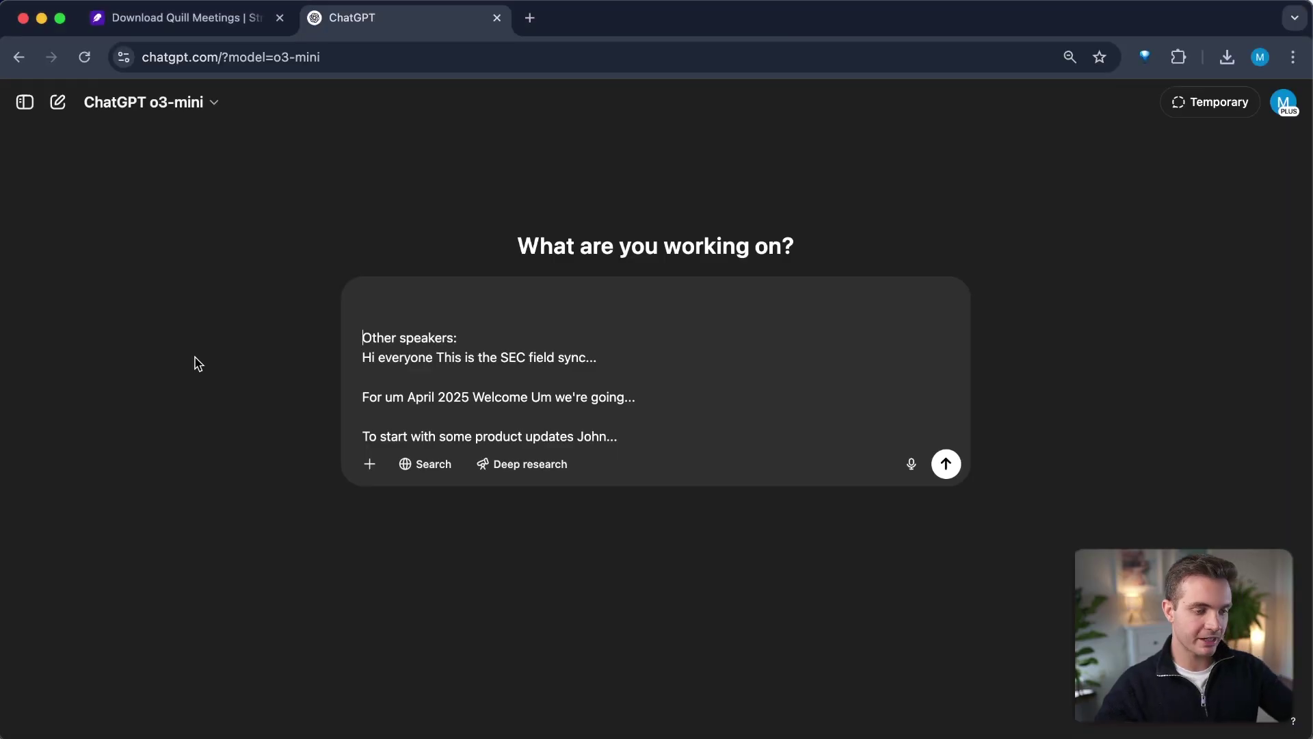
# Send the summary prompt with the pasted transcript to o3-mini.
pyautogui.scroll(5, 393, 294)
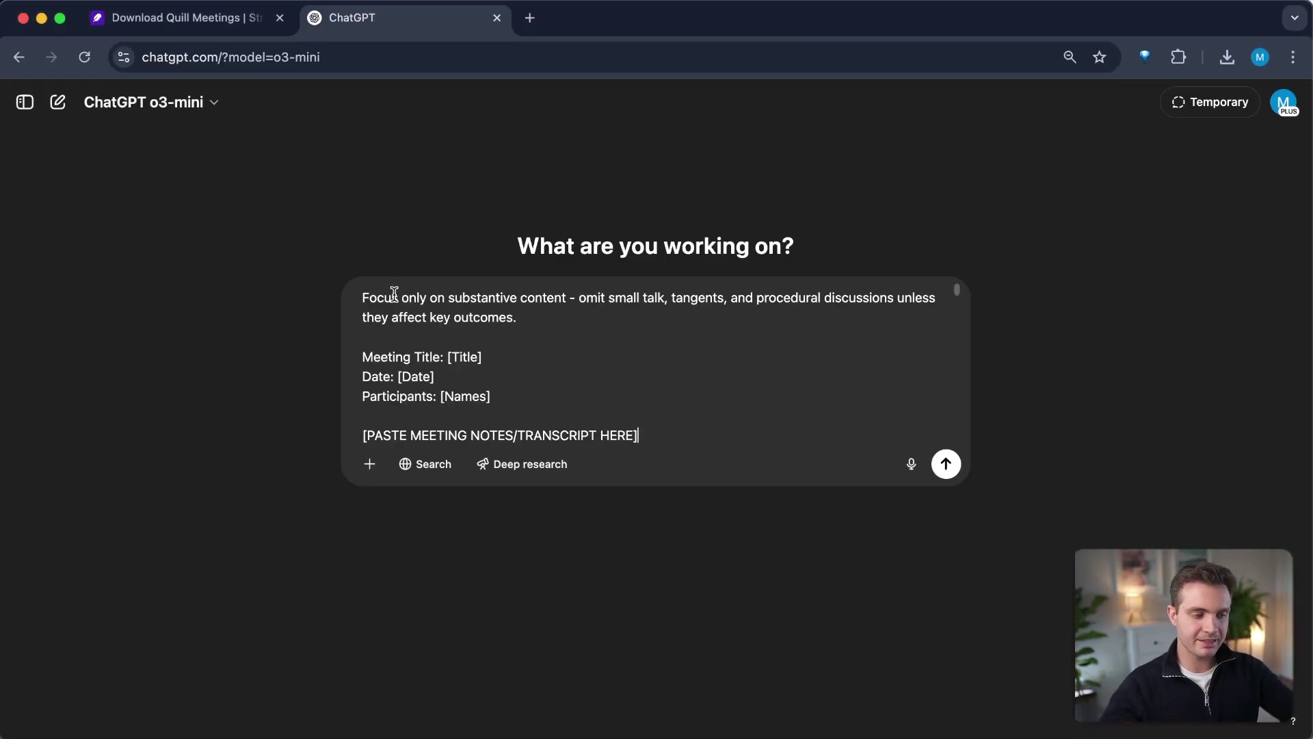
pyautogui.scroll(3, 480, 346)
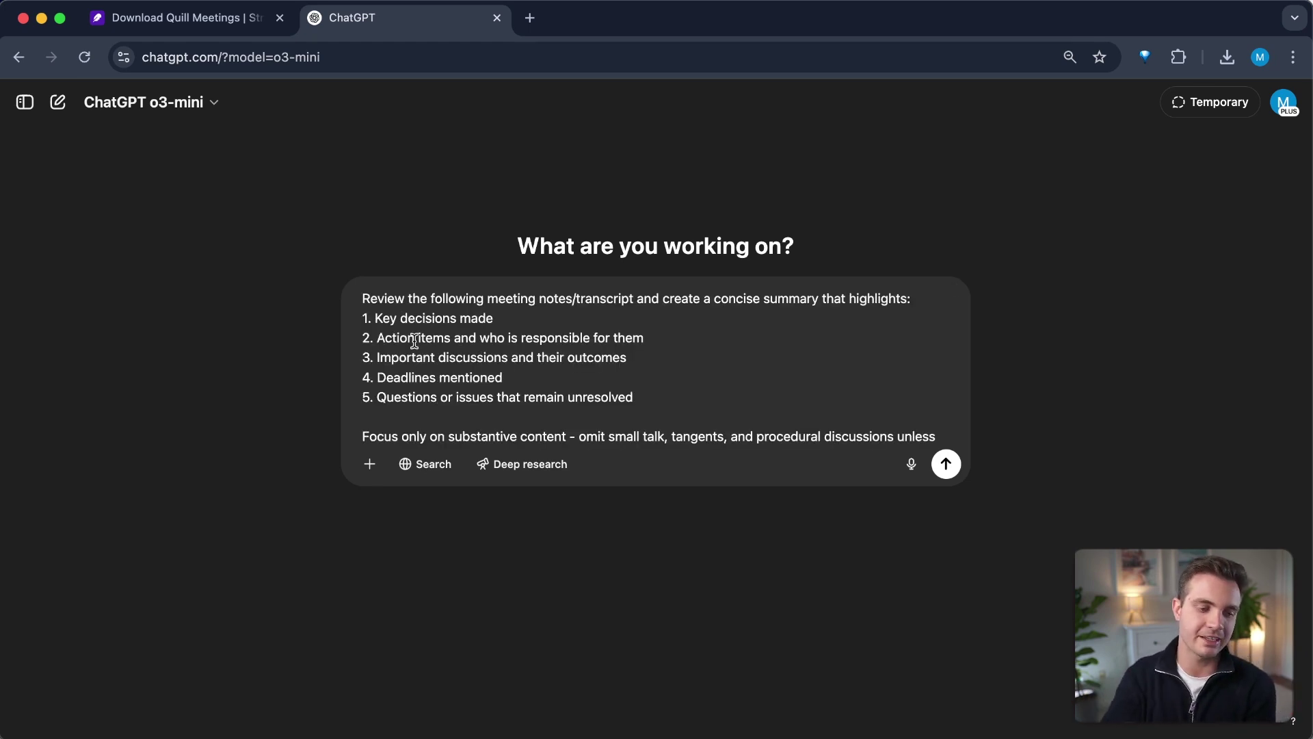
pyautogui.scroll(-5, 892, 473)
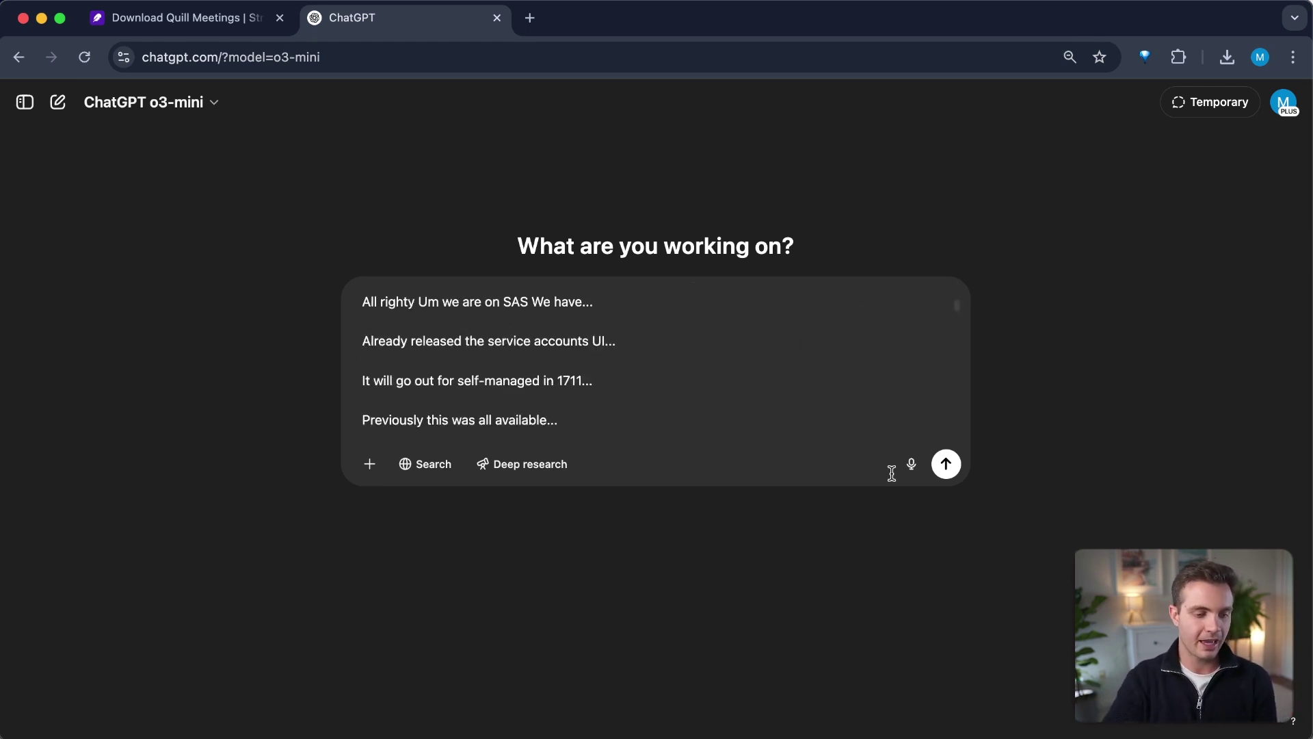
pyautogui.click(947, 465)
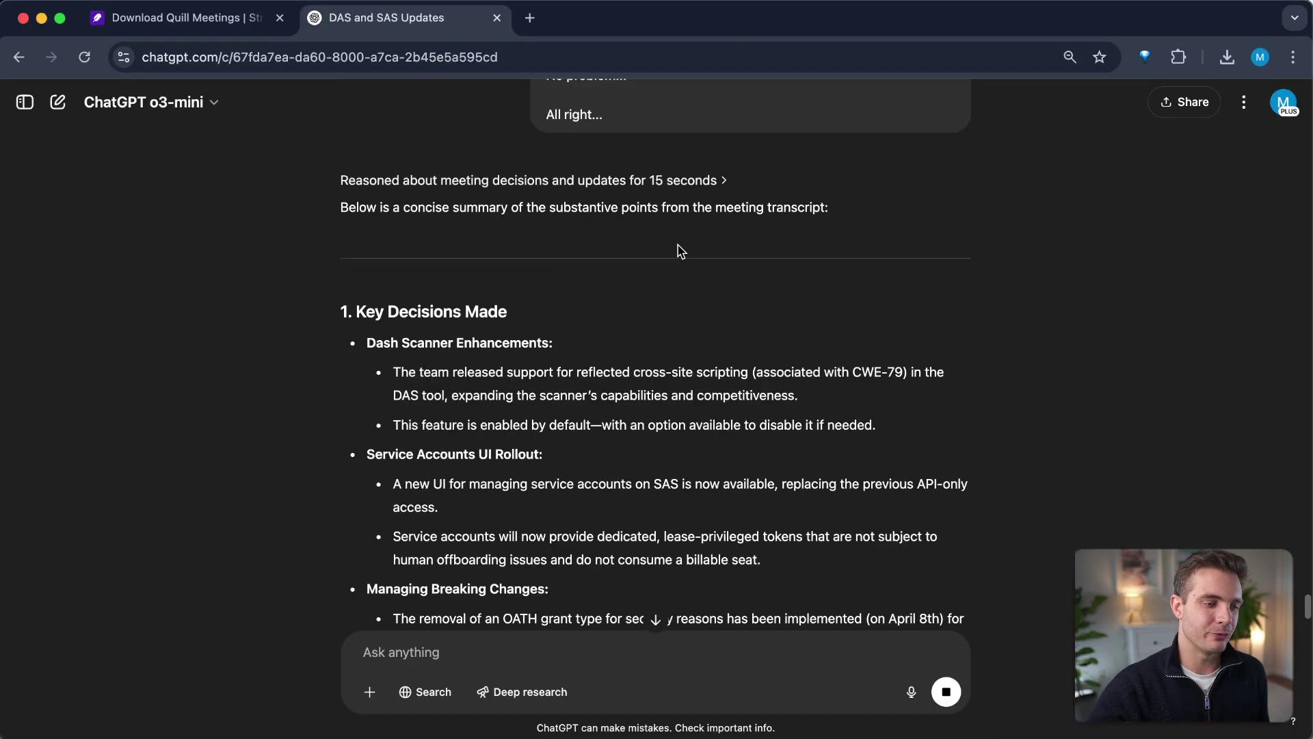
# Read the reply's intro, Key Decisions Made and Dash Scanner Enhancements sections.
pyautogui.moveTo(436, 208); pyautogui.dragTo(894, 210)
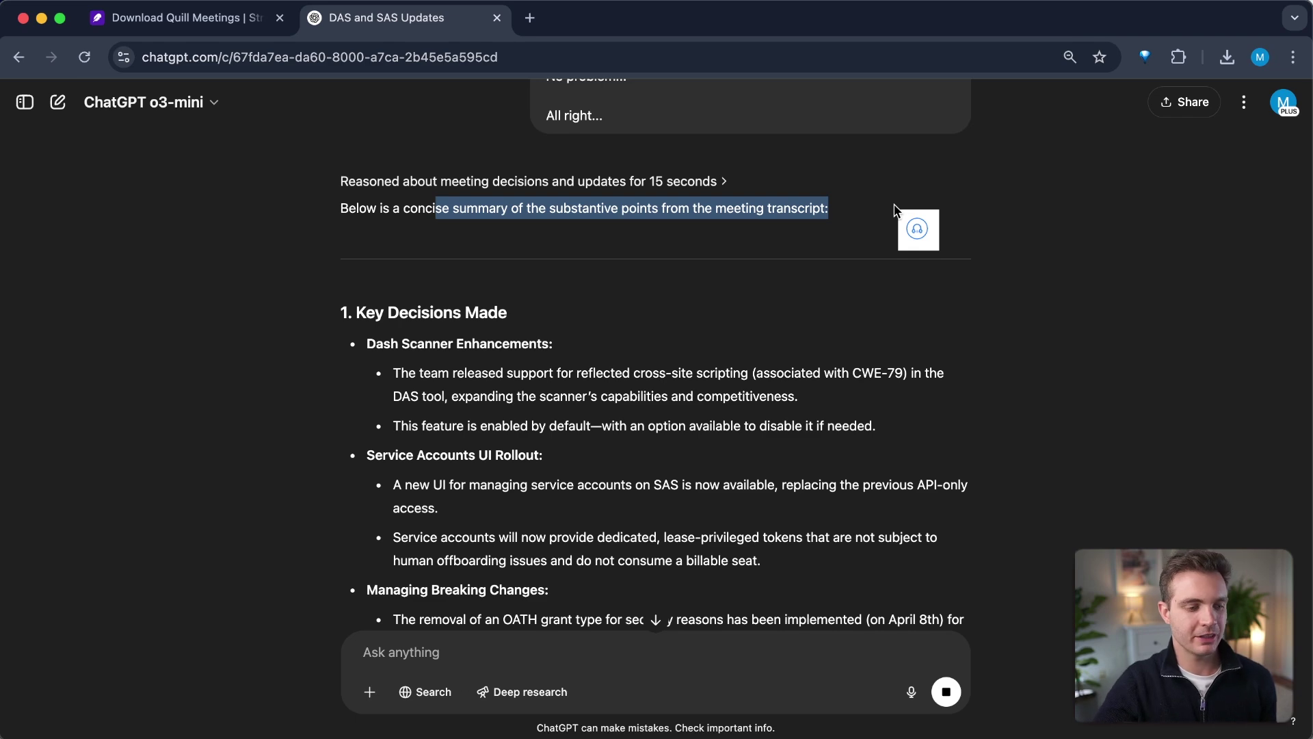
pyautogui.scroll(1, 759, 294)
pyautogui.scroll(-3, 759, 294)
pyautogui.moveTo(365, 201); pyautogui.dragTo(603, 206)
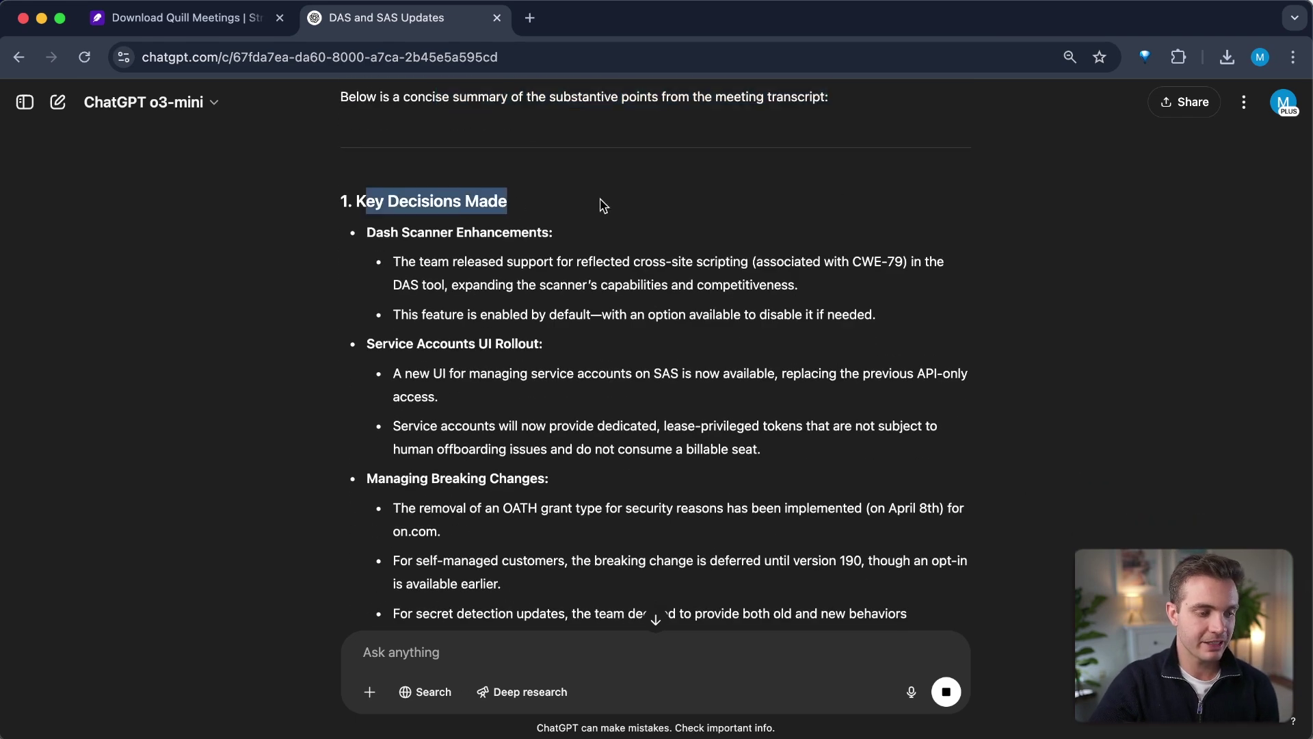
pyautogui.moveTo(377, 232); pyautogui.dragTo(555, 232)
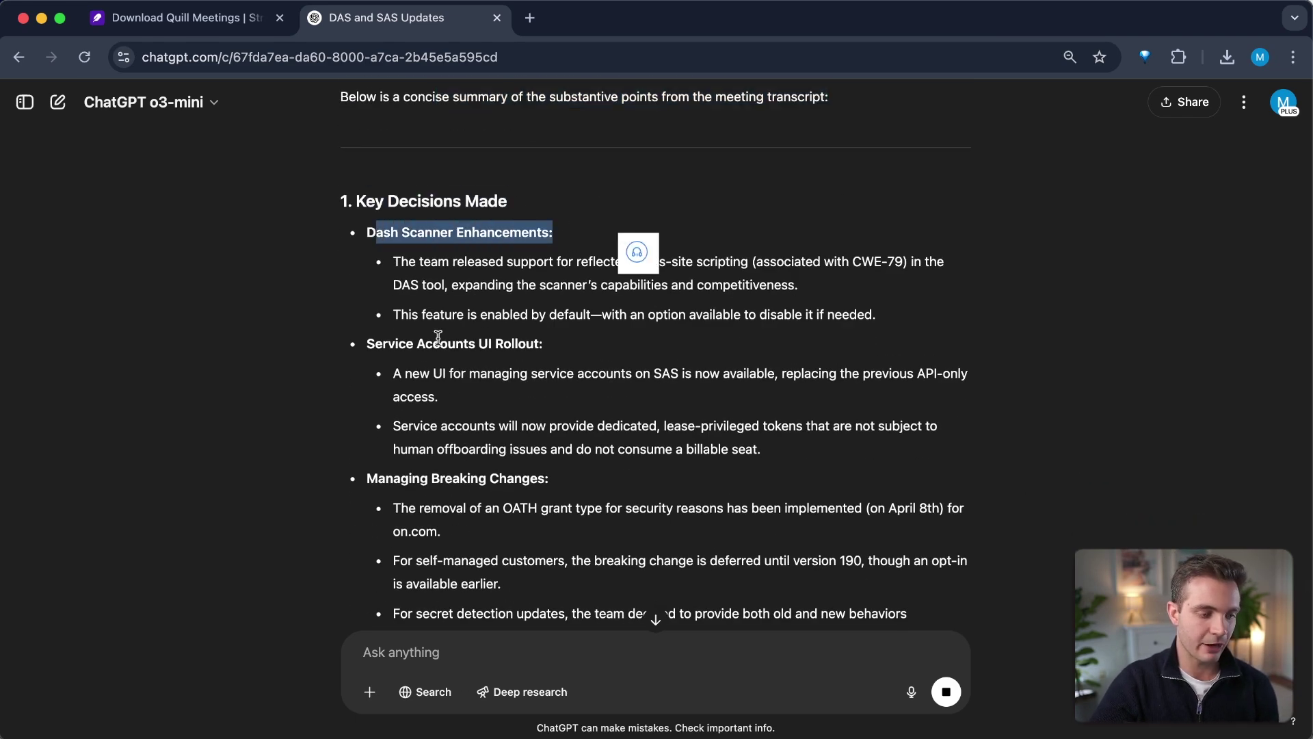
pyautogui.moveTo(375, 344); pyautogui.dragTo(546, 343)
pyautogui.moveTo(402, 261); pyautogui.dragTo(832, 309)
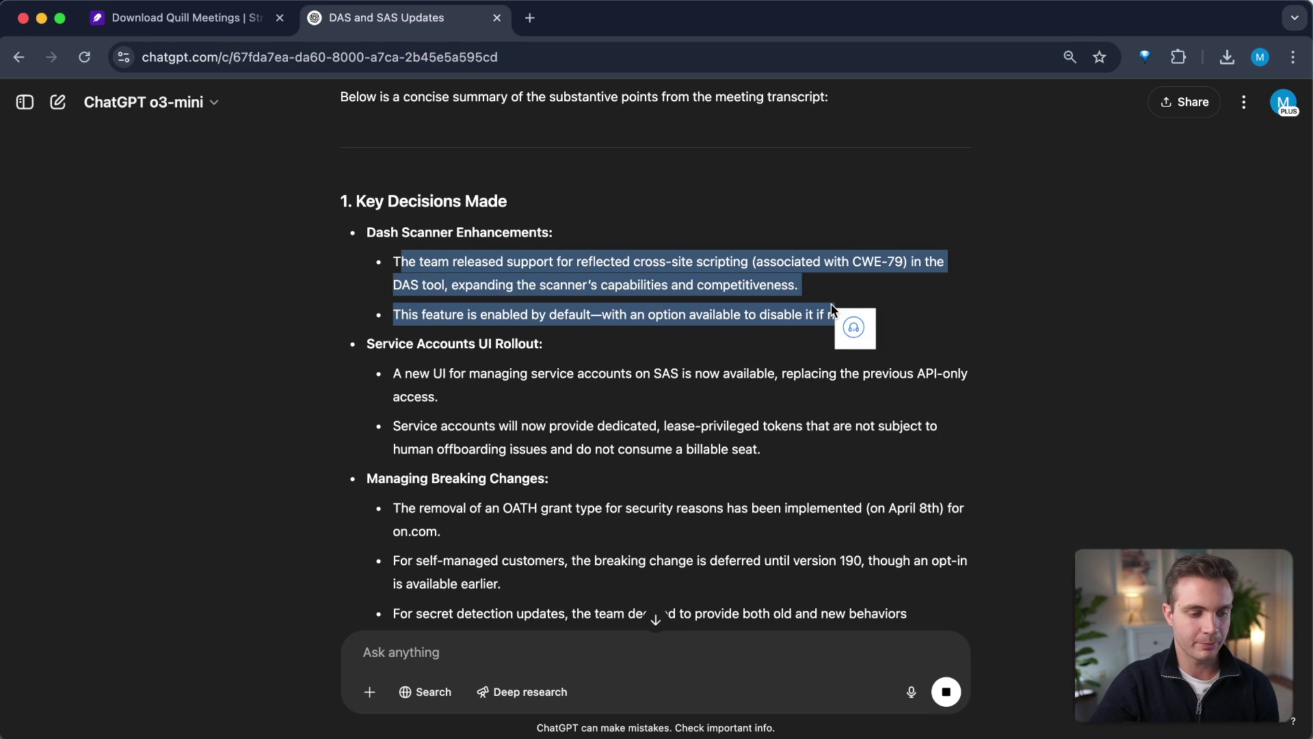
pyautogui.click(753, 378)
pyautogui.scroll(-4, 753, 378)
pyautogui.scroll(-7, 454, 442)
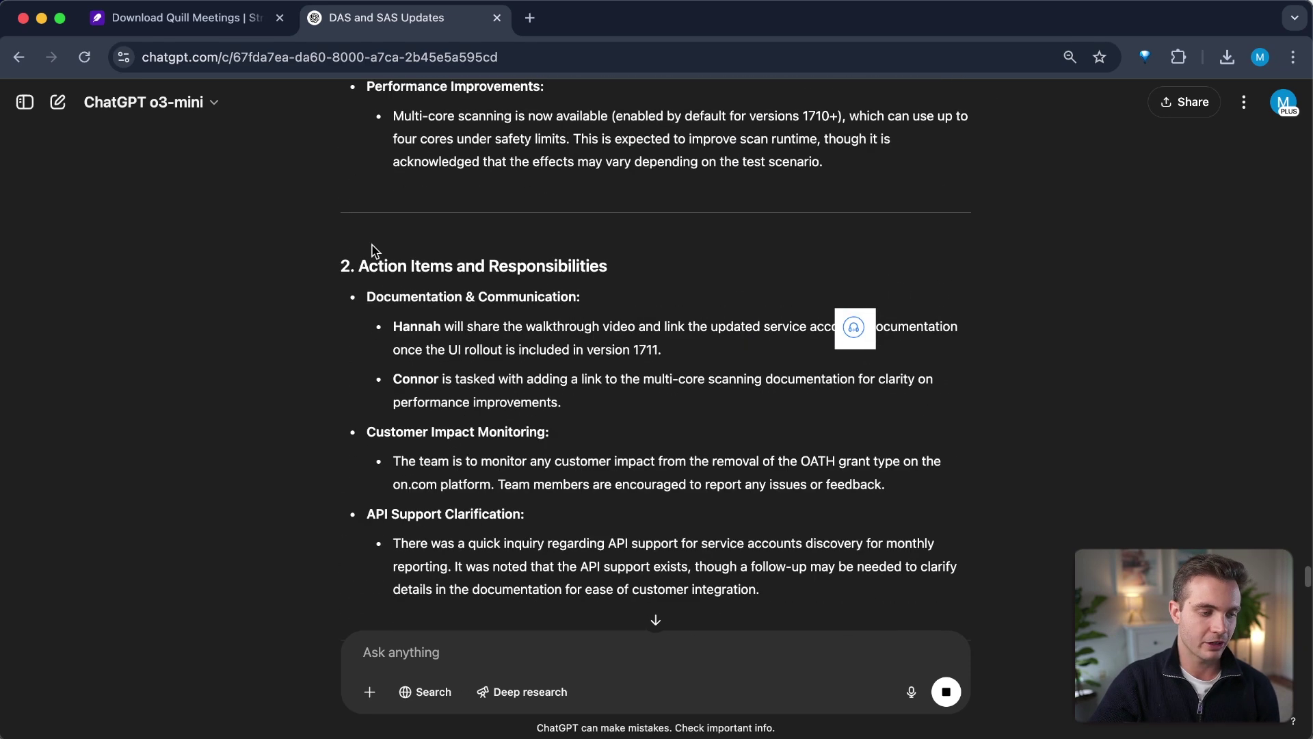
# Review the Action Items and Important Discussions sections, then return to Quill Meetings.
pyautogui.moveTo(367, 259); pyautogui.dragTo(629, 266)
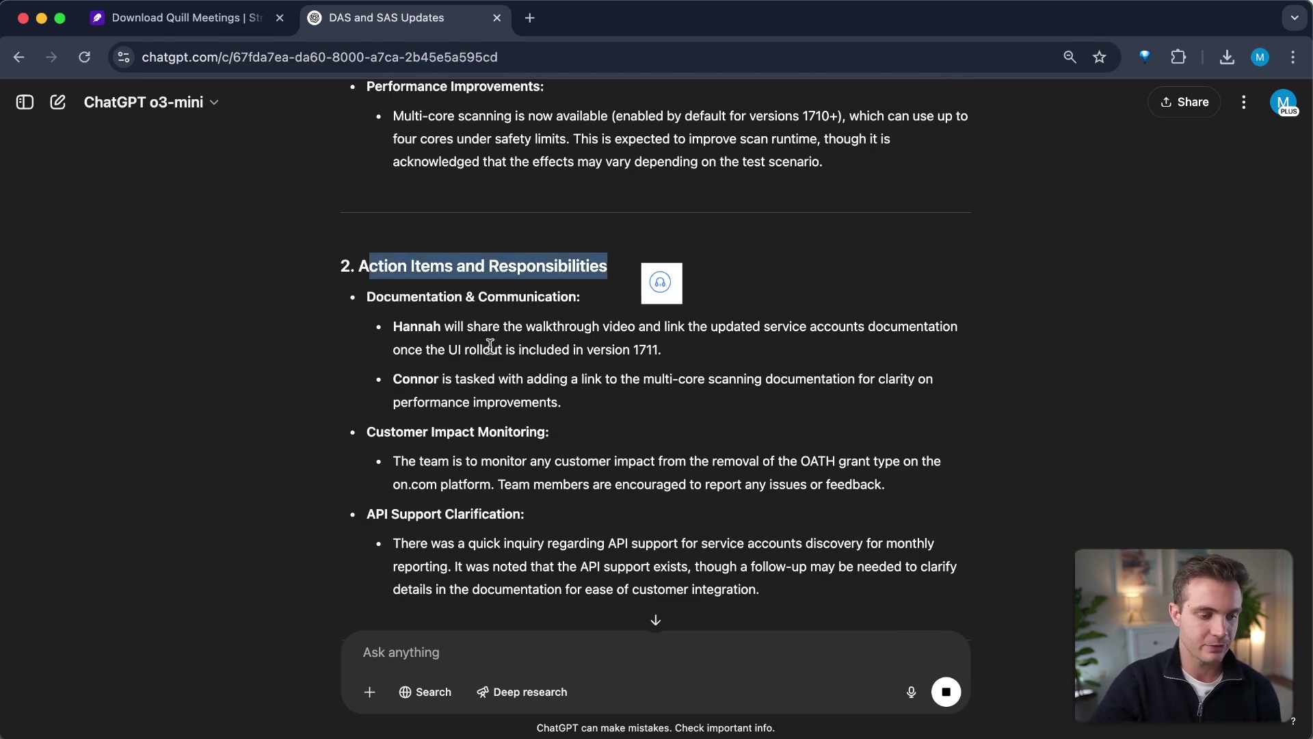
pyautogui.moveTo(394, 330); pyautogui.dragTo(583, 400)
pyautogui.scroll(-9, 583, 403)
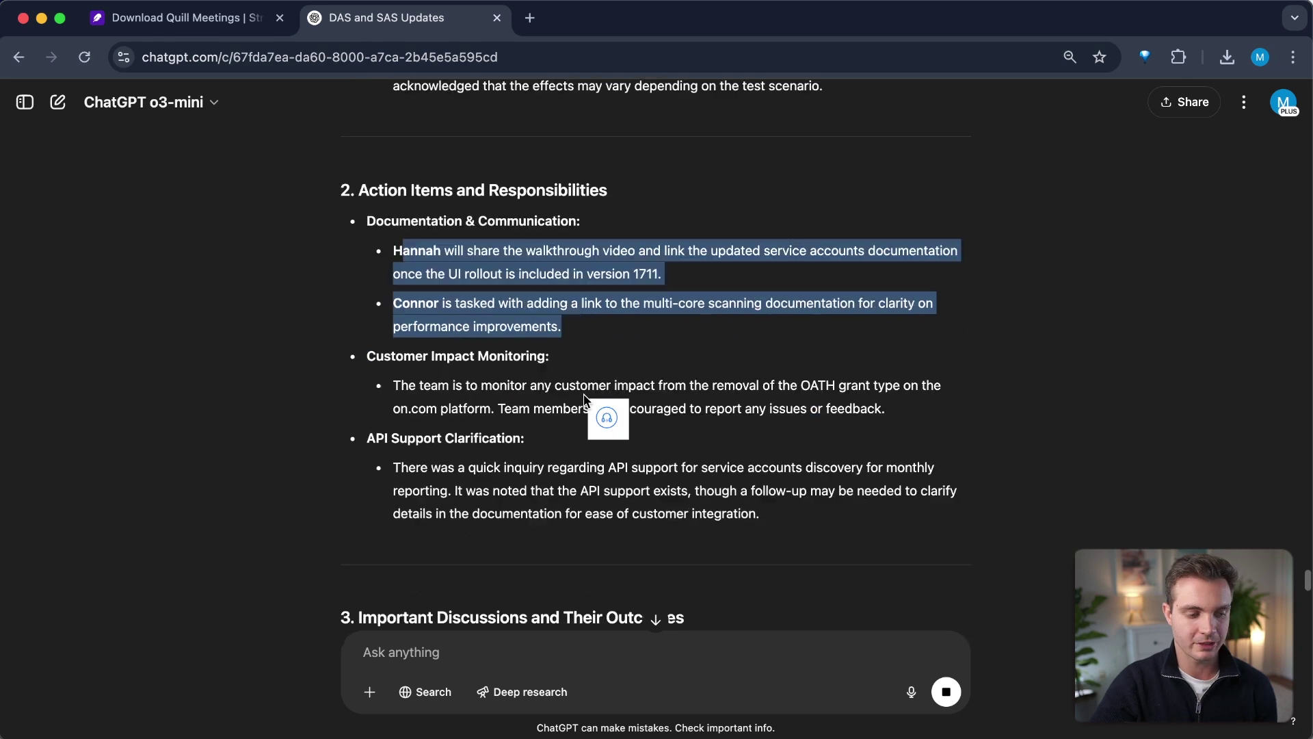
pyautogui.moveTo(361, 221); pyautogui.dragTo(703, 267)
pyautogui.scroll(-10, 522, 329)
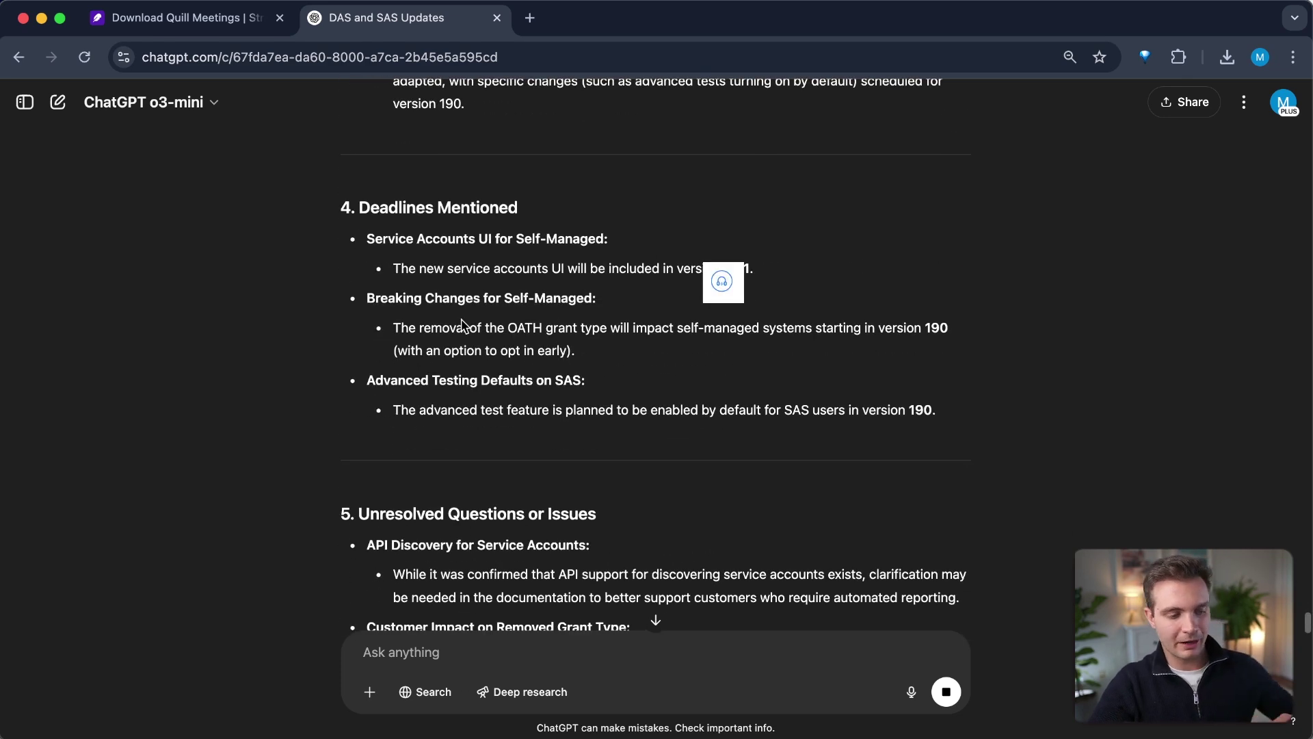
pyautogui.scroll(-3, 463, 326)
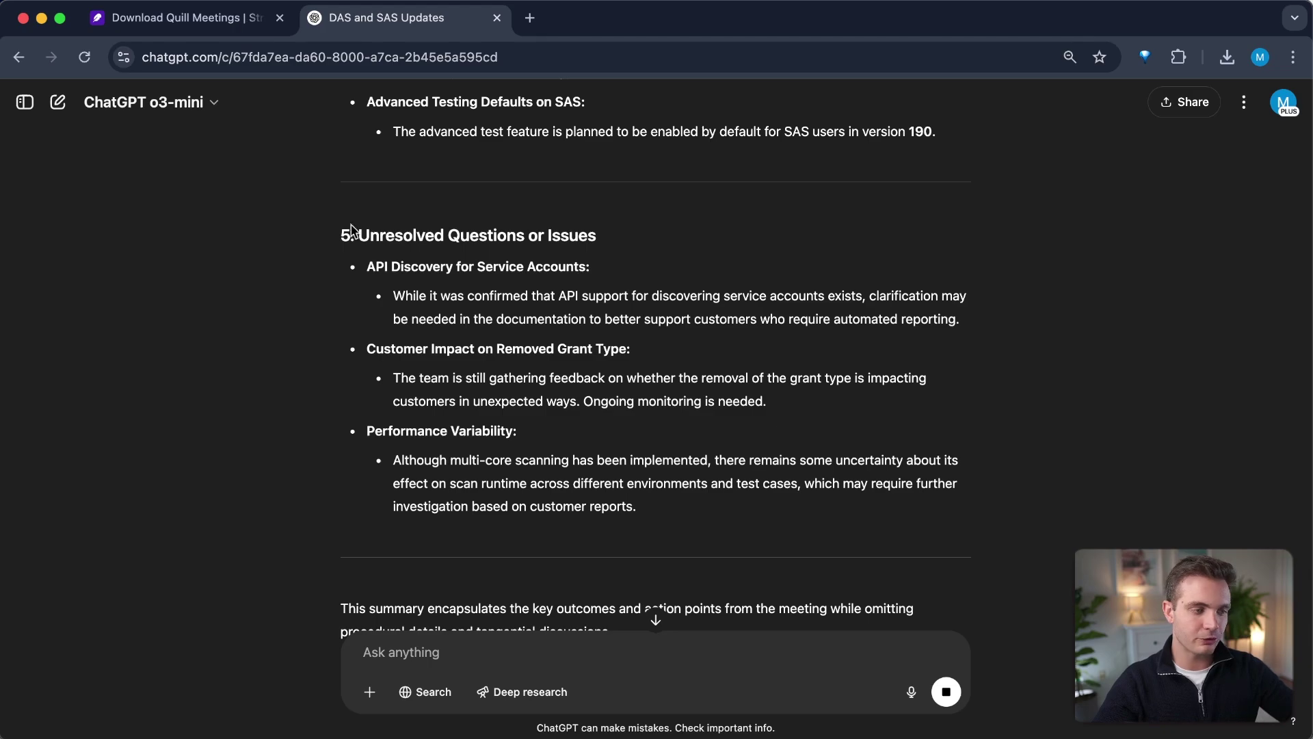
pyautogui.press('super+Tab')
pyautogui.press('super+Tab')
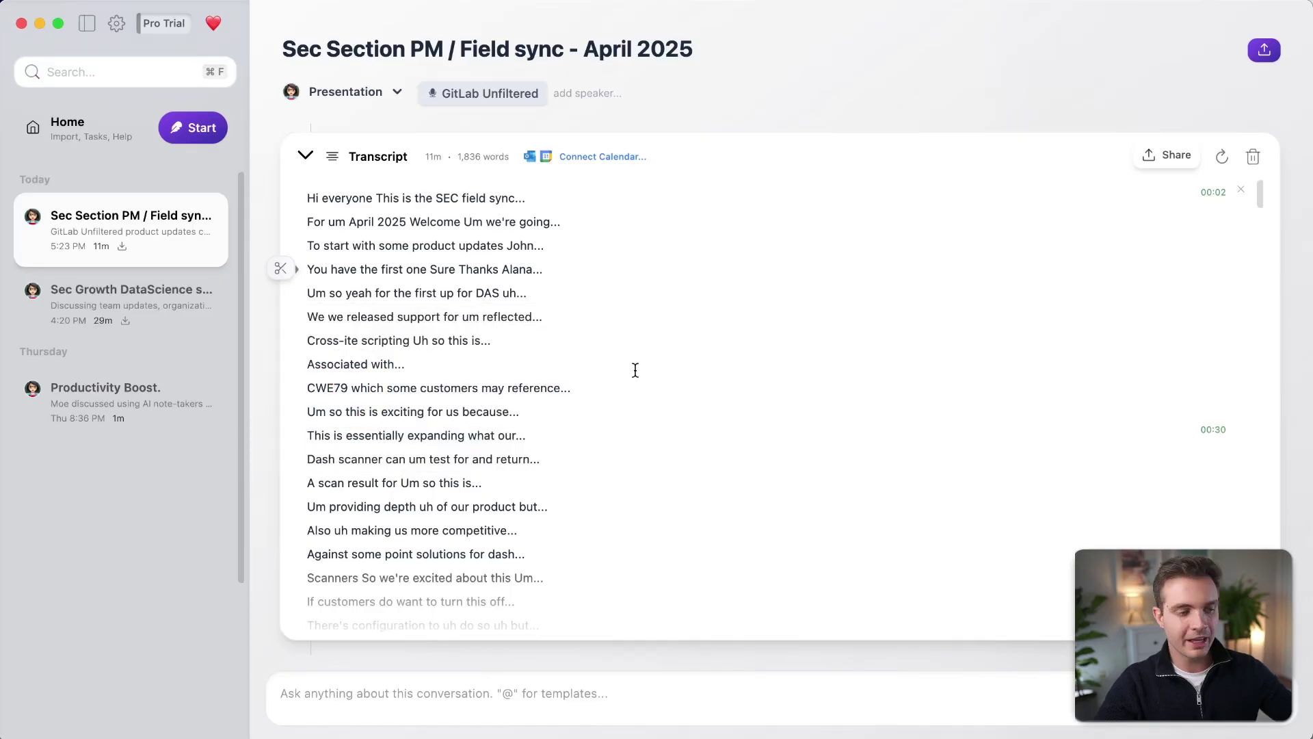
# Collapse the transcript, read the expanded Presentation Notes, then fold them back to a preview.
pyautogui.scroll(-5, 635, 370)
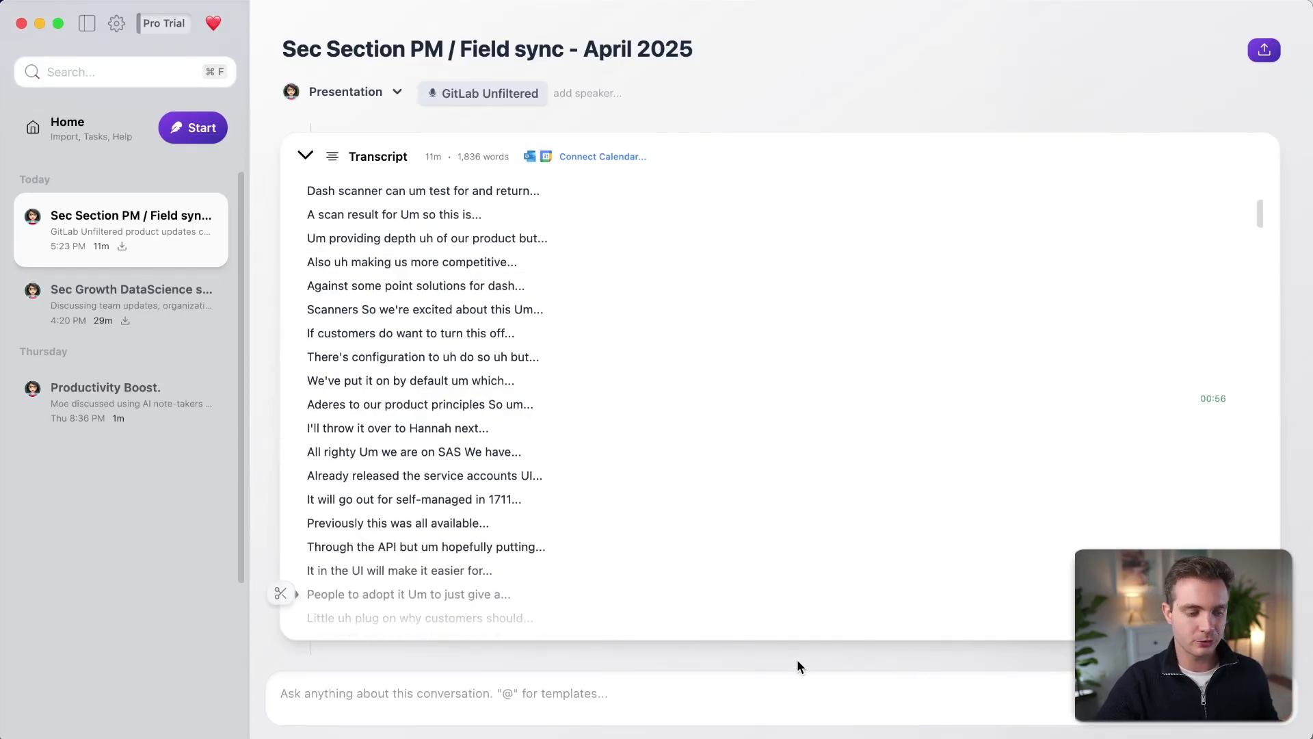
pyautogui.click(305, 155)
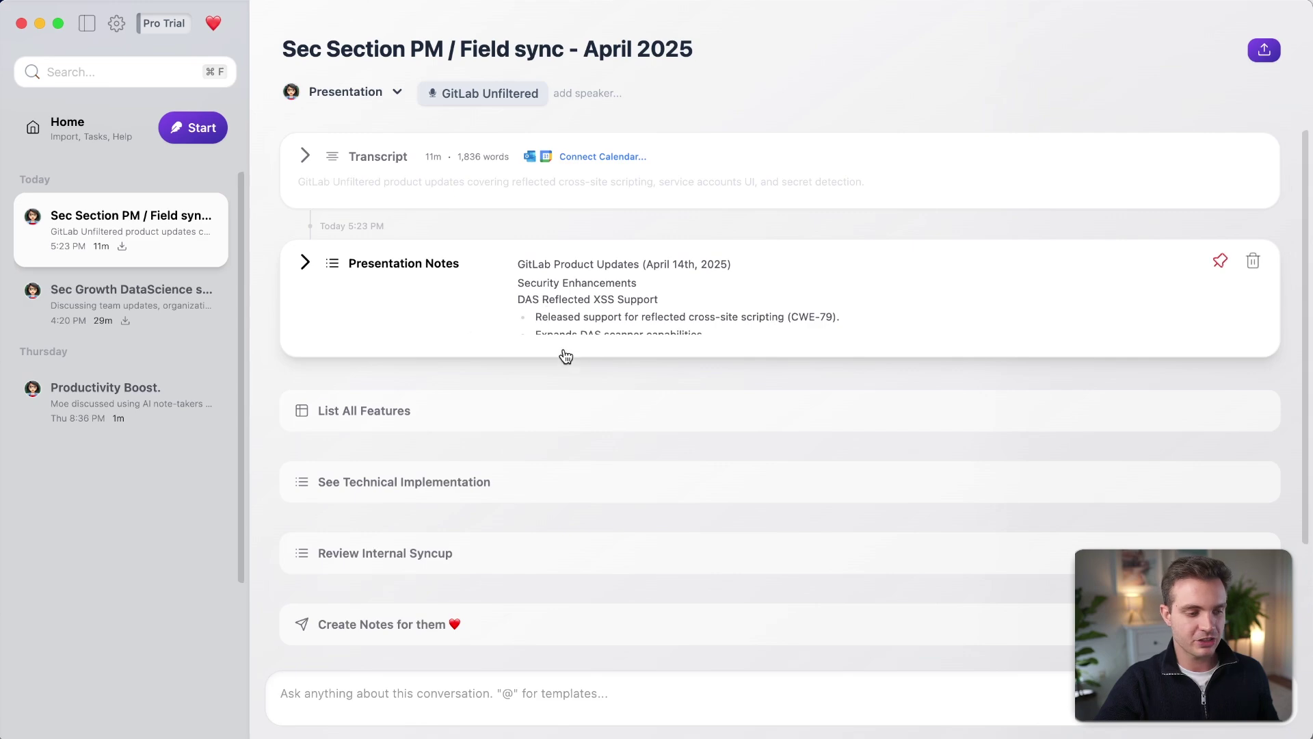
pyautogui.click(441, 321)
pyautogui.scroll(-2, 627, 384)
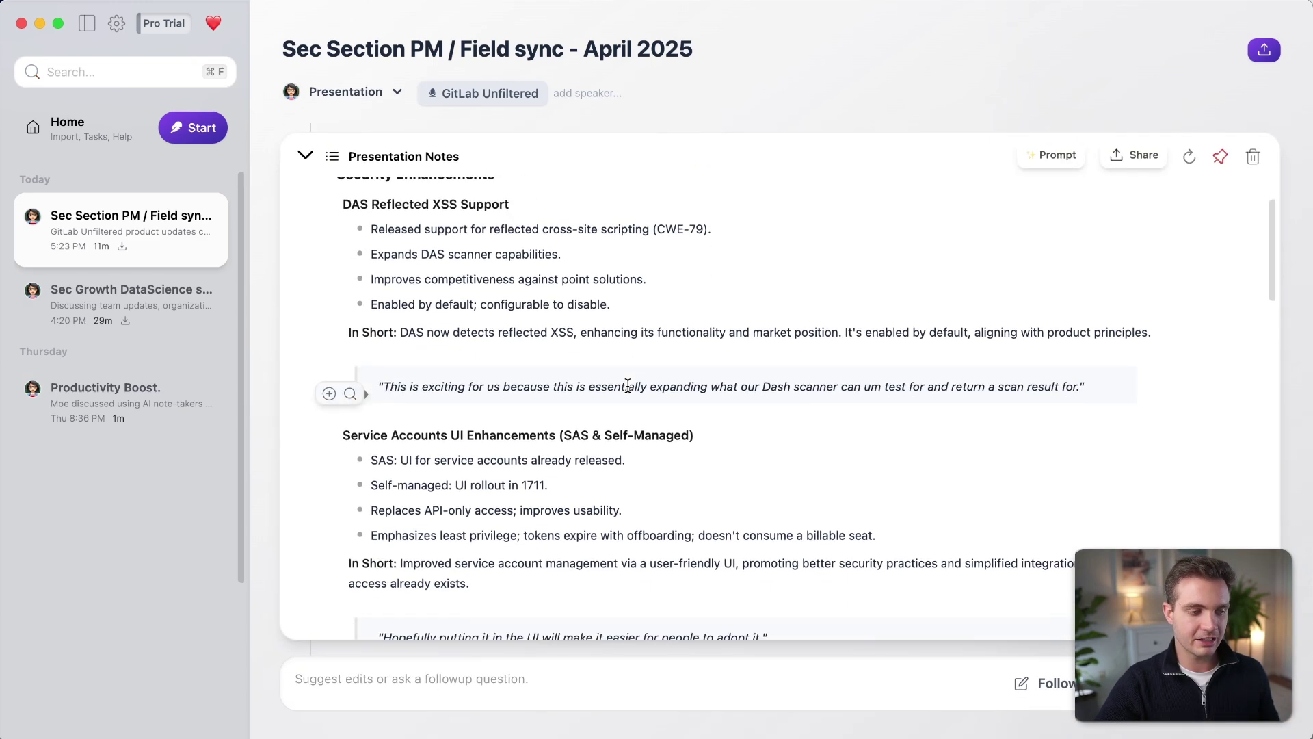
pyautogui.scroll(1, 627, 385)
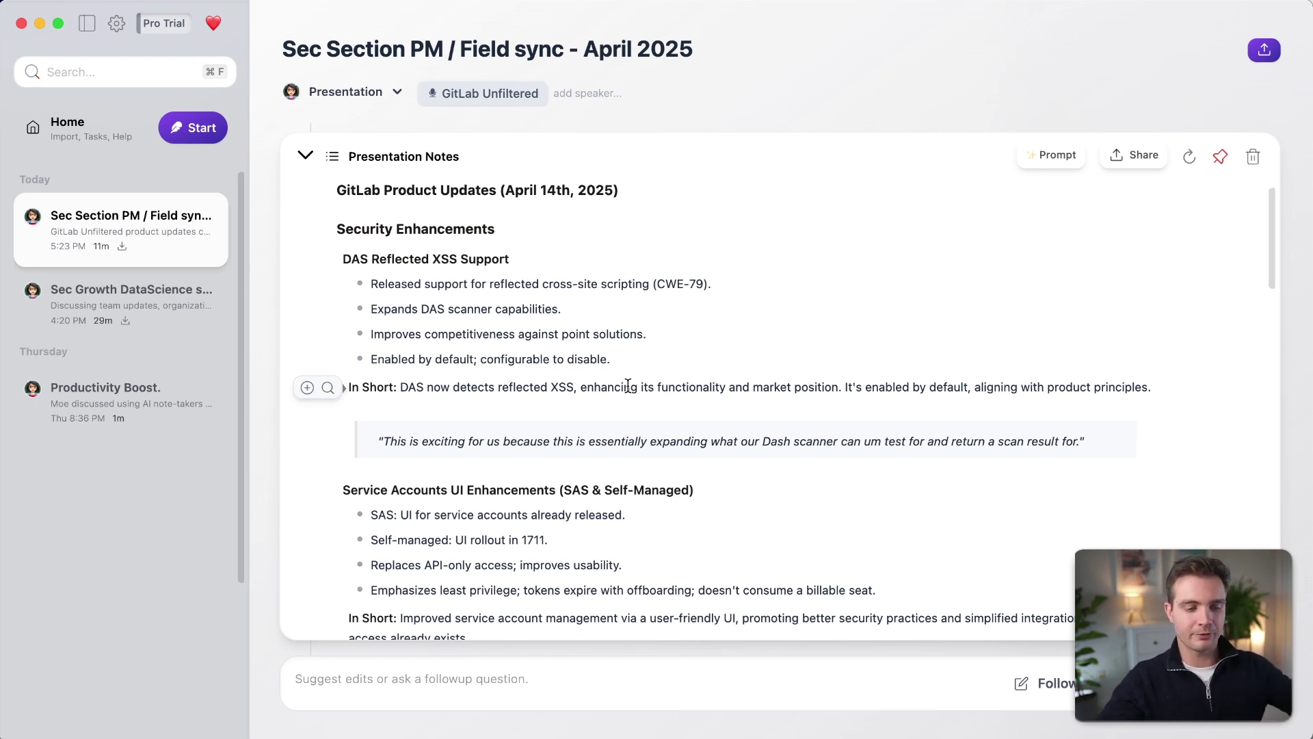
pyautogui.scroll(-20, 628, 386)
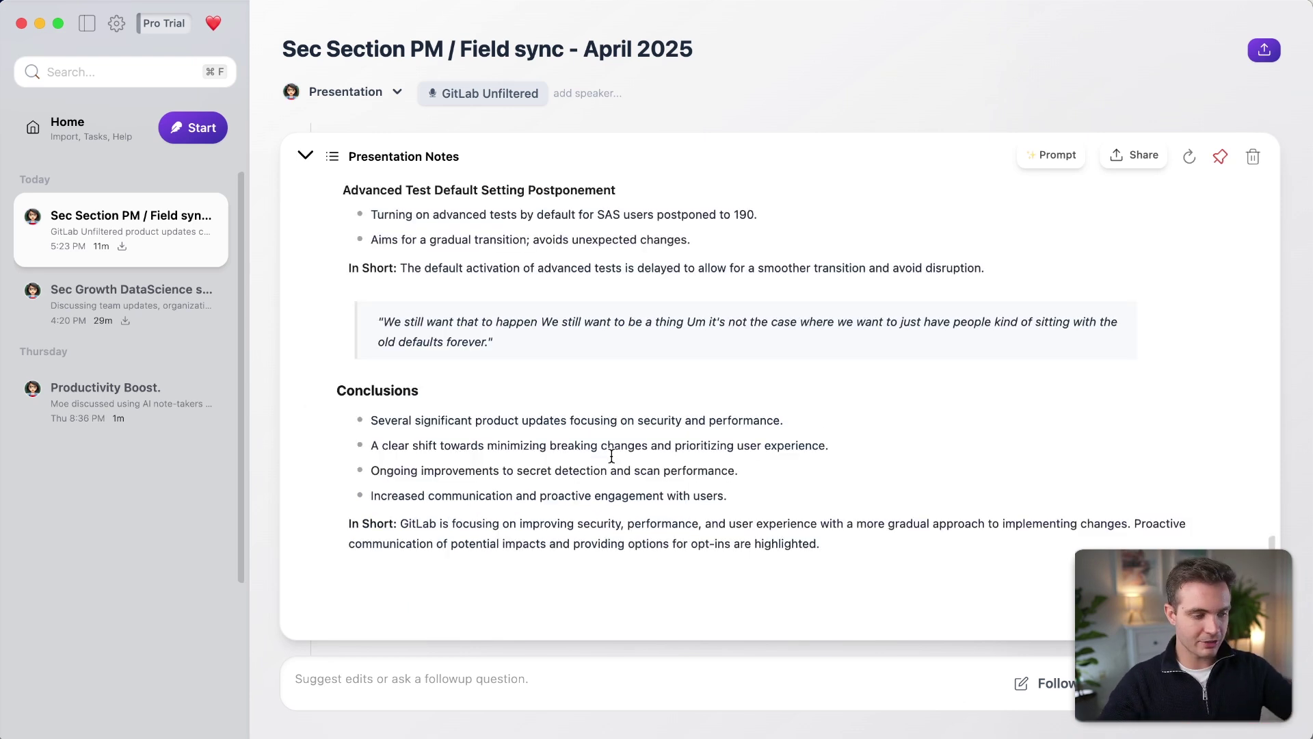
pyautogui.click(304, 157)
pyautogui.scroll(-1, 547, 445)
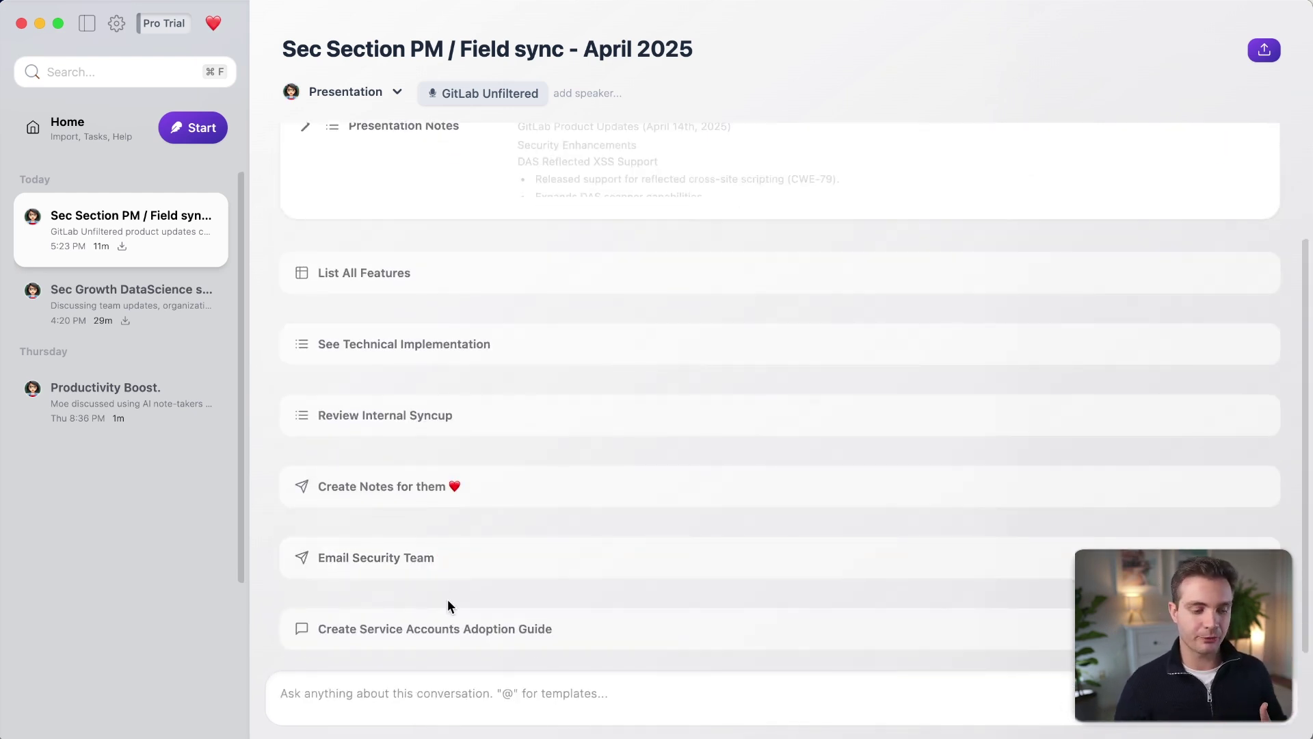
# Run the Brief My Team template to draft the 'SEC Field Sync - April 2025 Update' email.
pyautogui.click(1171, 693)
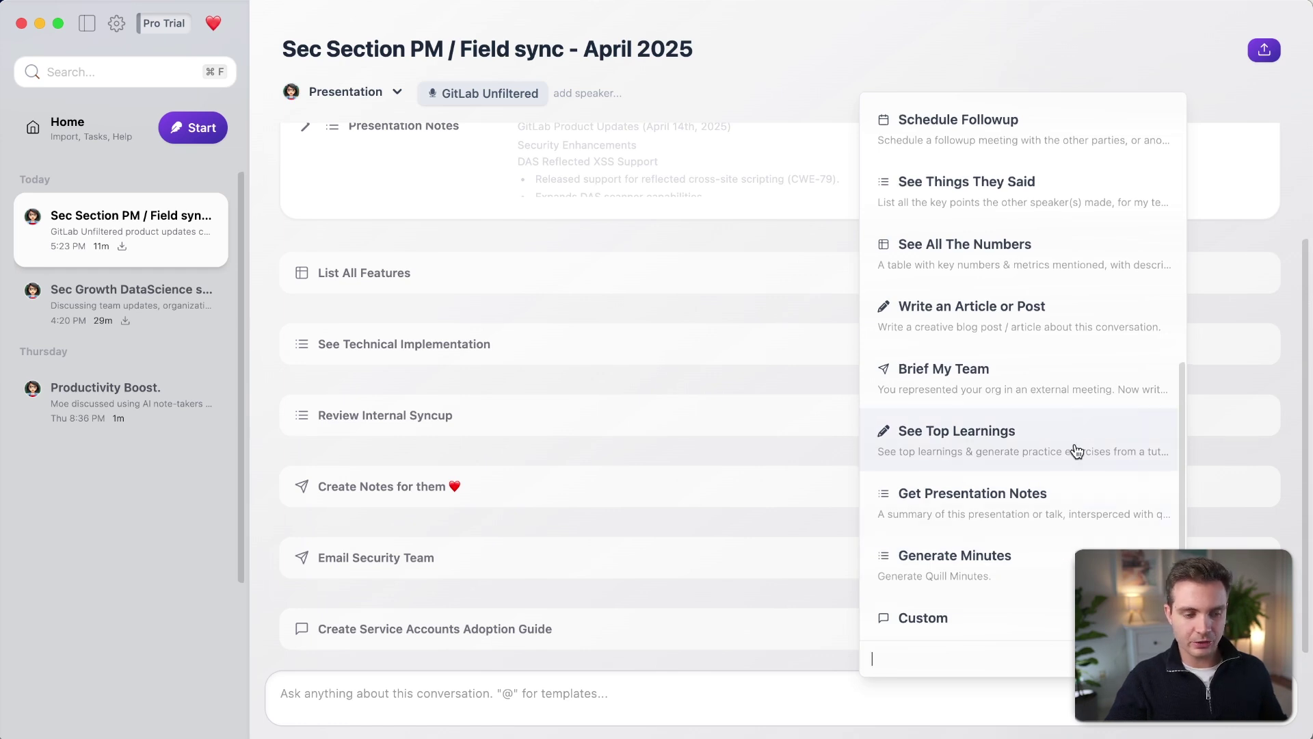
pyautogui.click(1044, 378)
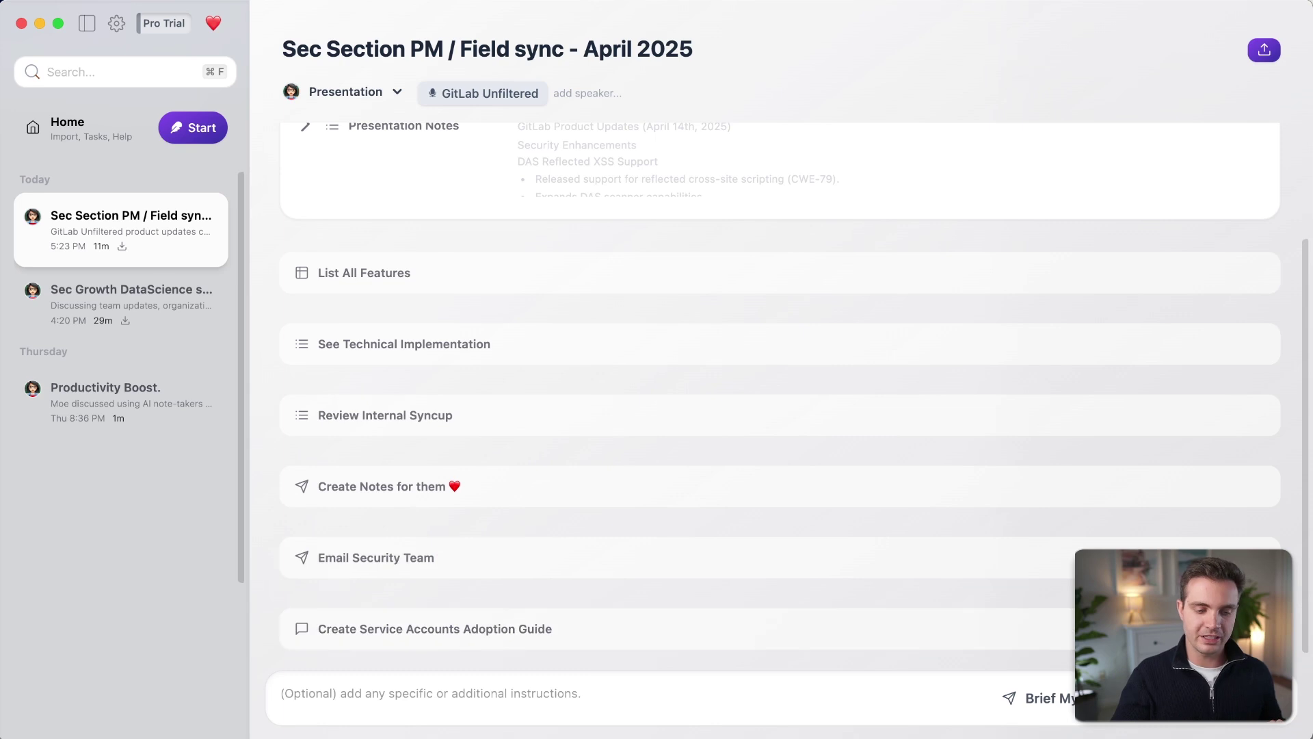
pyautogui.click(1041, 698)
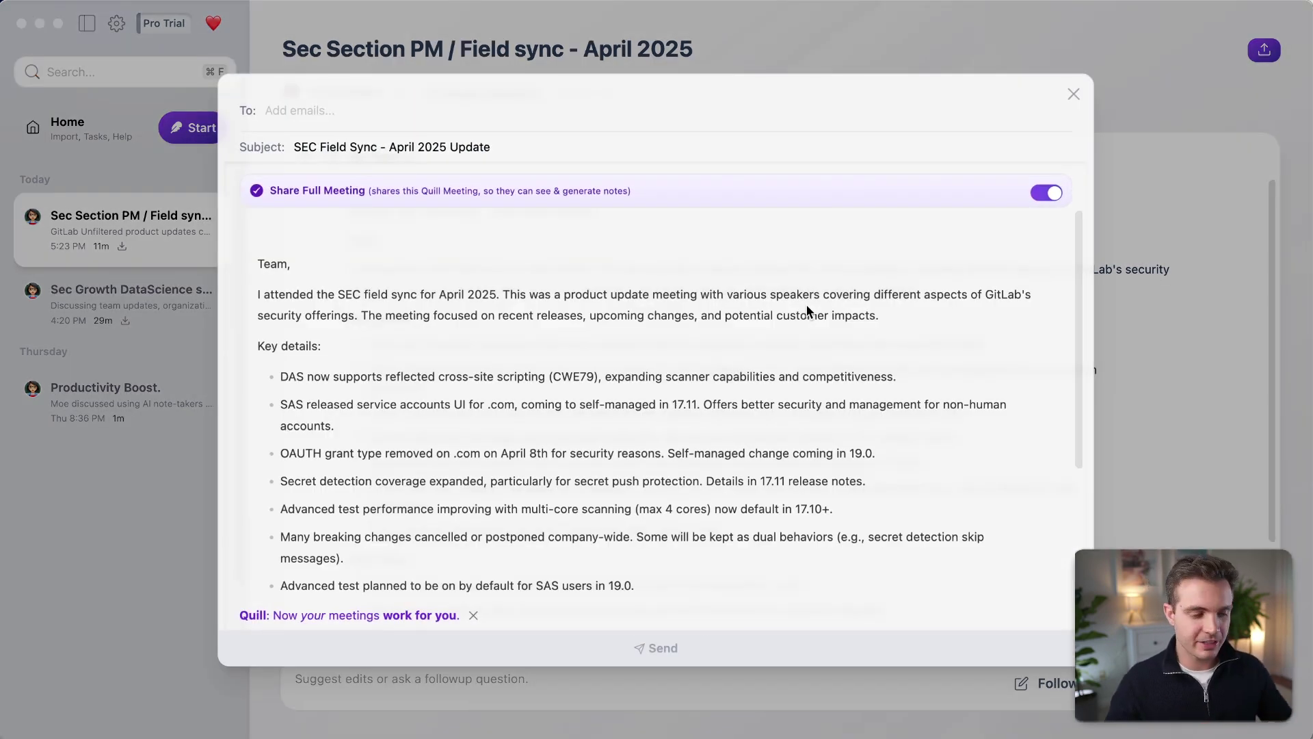
# Read through the drafted team brief email, then close the draft.
pyautogui.scroll(-2, 477, 335)
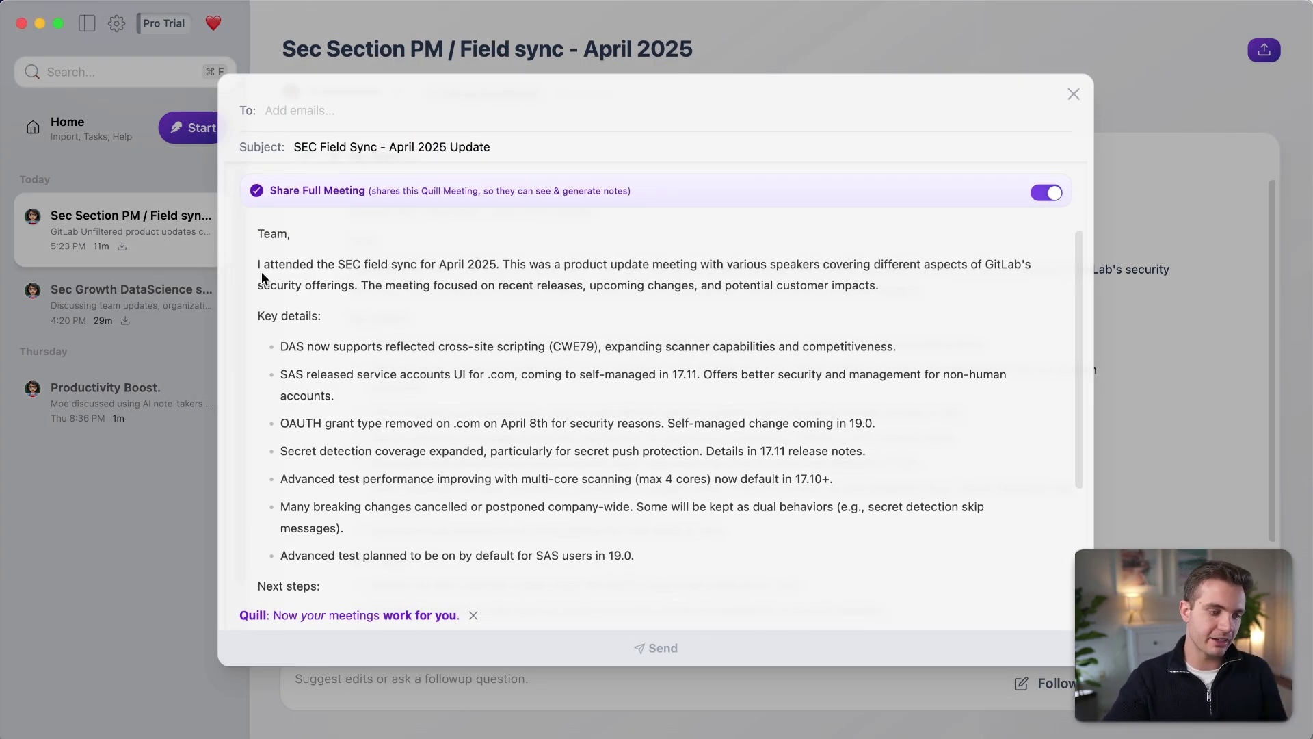
pyautogui.moveTo(320, 264); pyautogui.dragTo(528, 309)
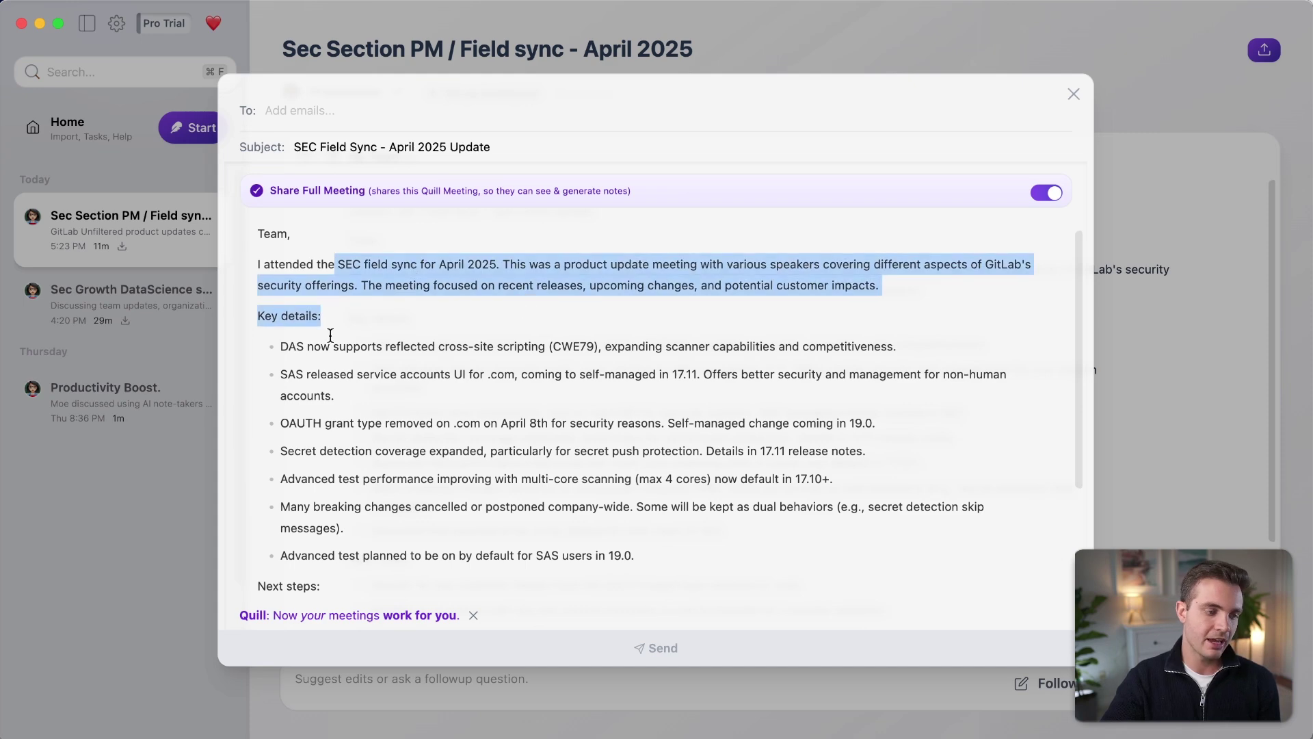
pyautogui.click(285, 325)
pyautogui.moveTo(260, 310); pyautogui.dragTo(469, 477)
pyautogui.scroll(-5, 469, 477)
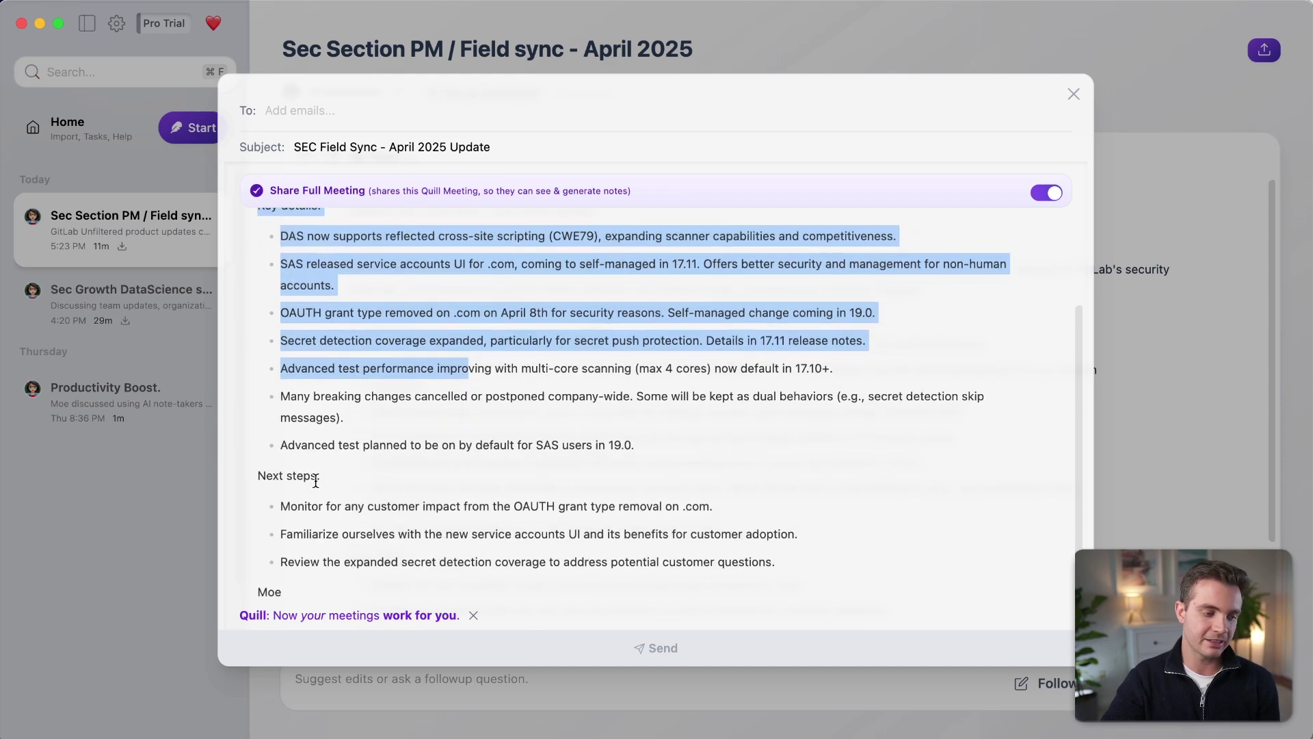
pyautogui.moveTo(282, 460); pyautogui.dragTo(258, 128)
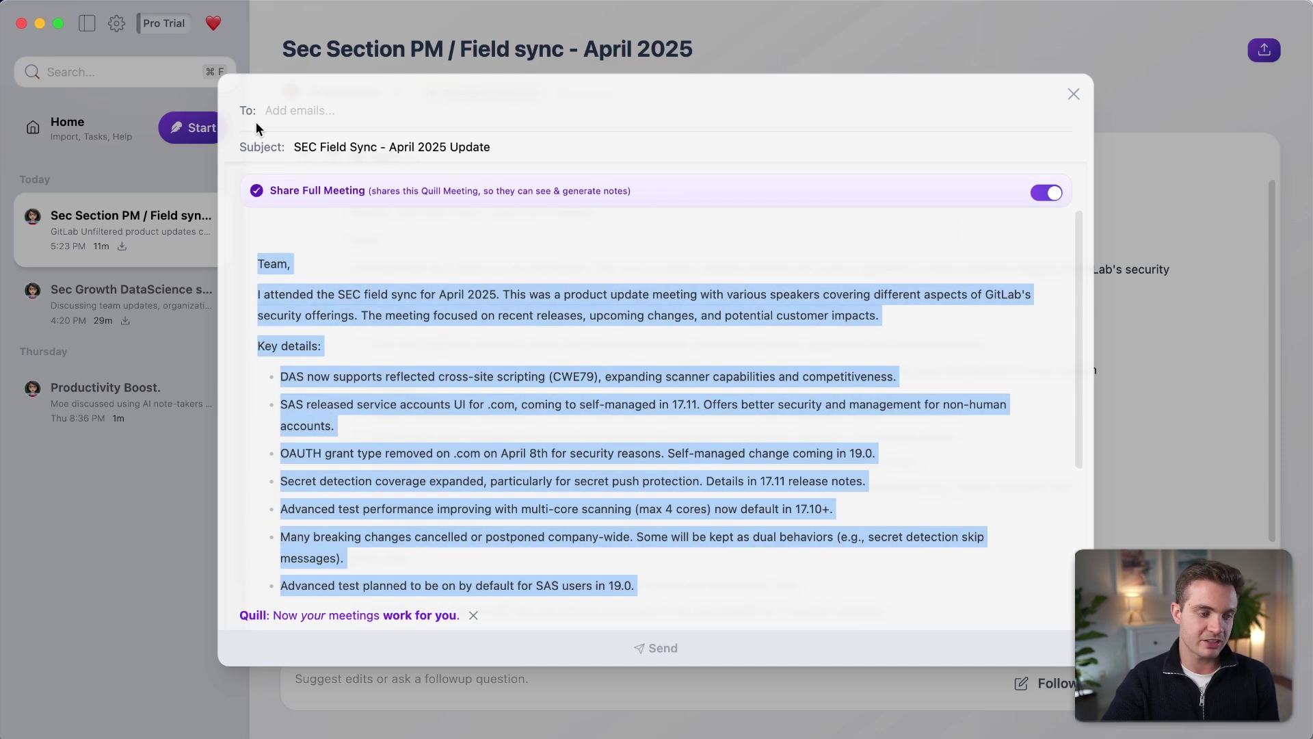
pyautogui.click(307, 112)
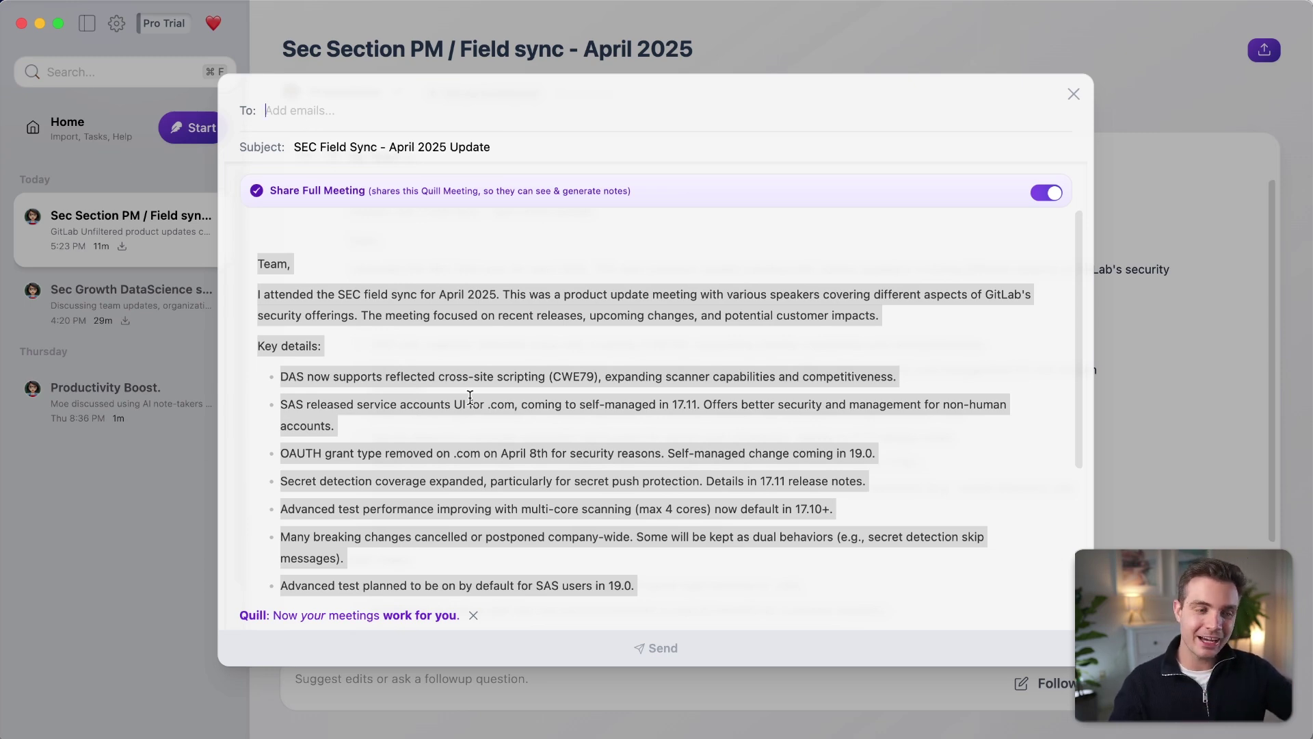
pyautogui.click(1074, 96)
# Copy the full transcript into ChatGPT's message box and bring up the Notion guide.
pyautogui.click(306, 153)
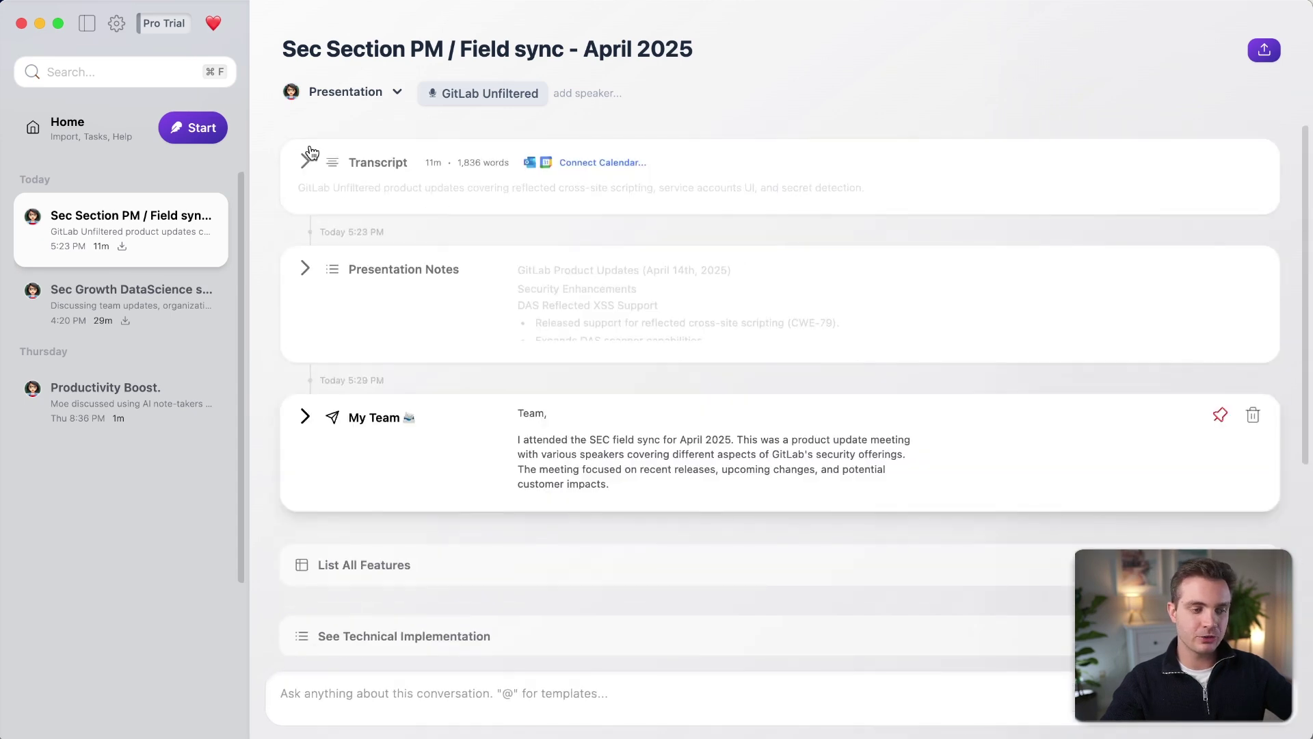
pyautogui.click(306, 164)
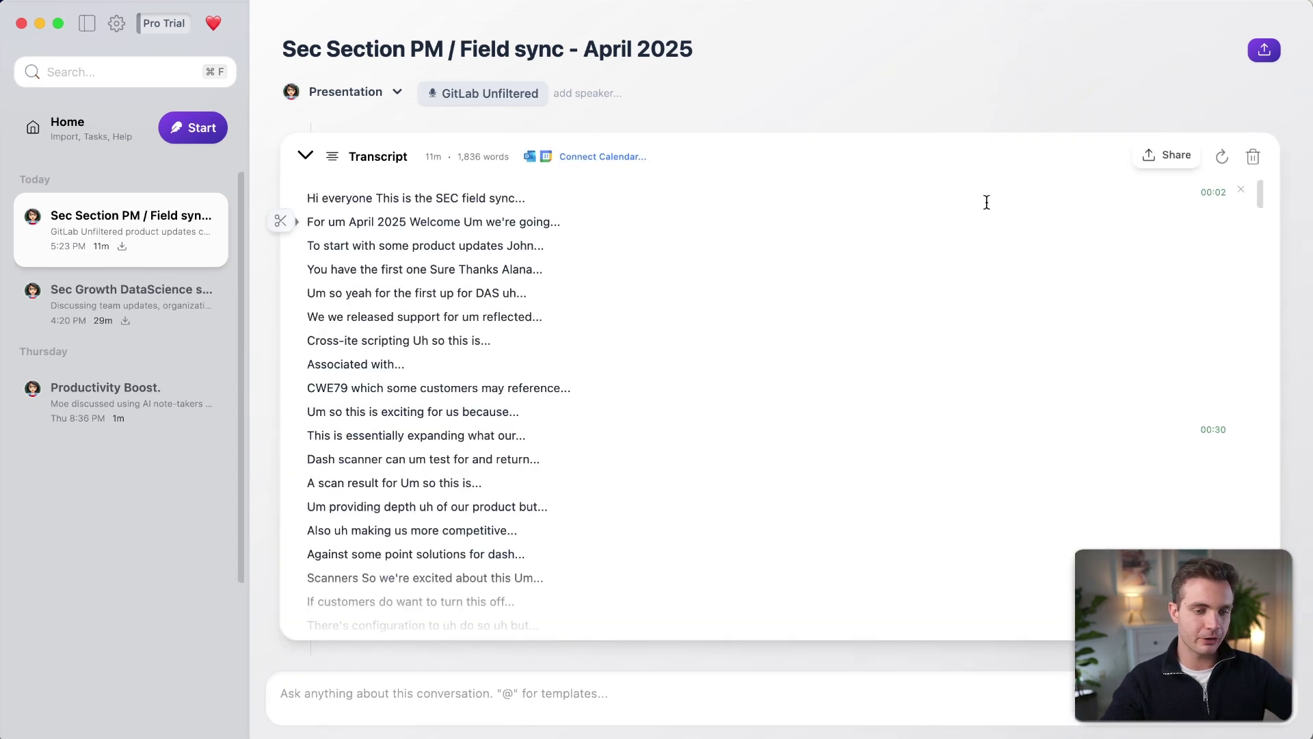
pyautogui.click(1175, 155)
pyautogui.click(1141, 199)
pyautogui.press('super+Tab')
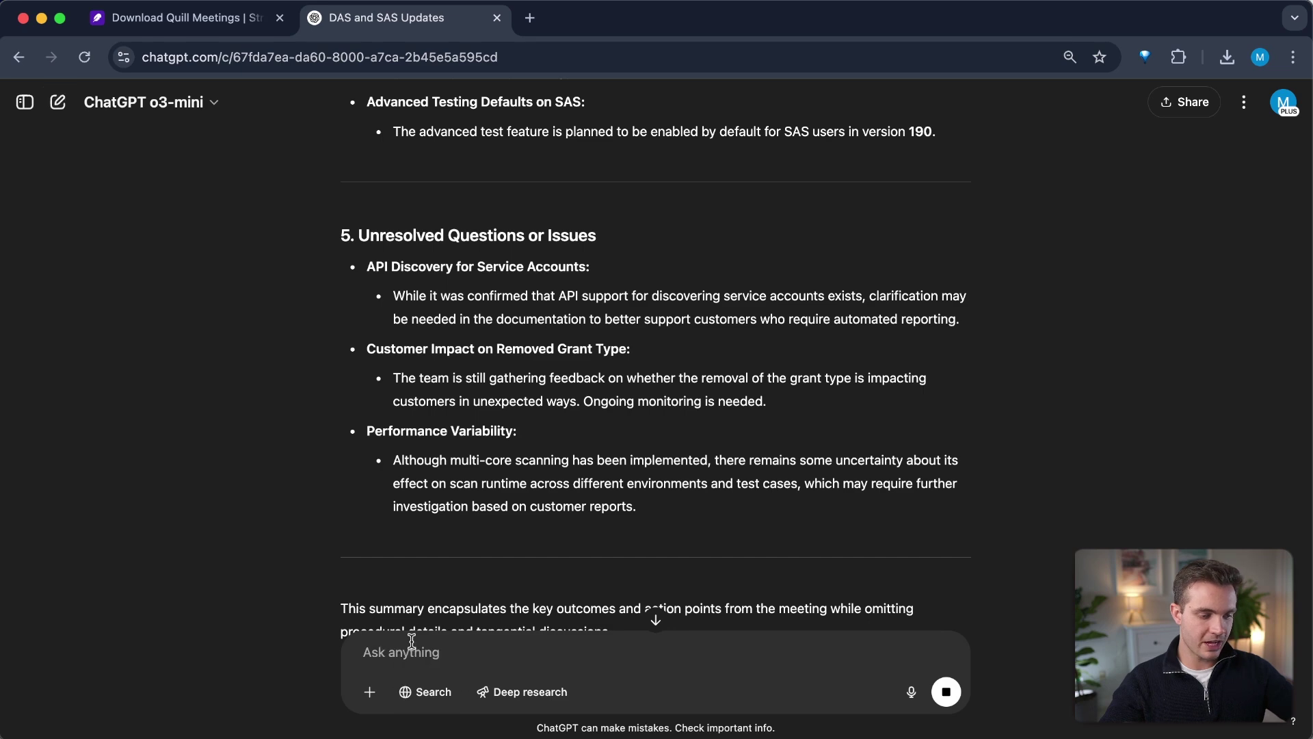
pyautogui.press('super+v')
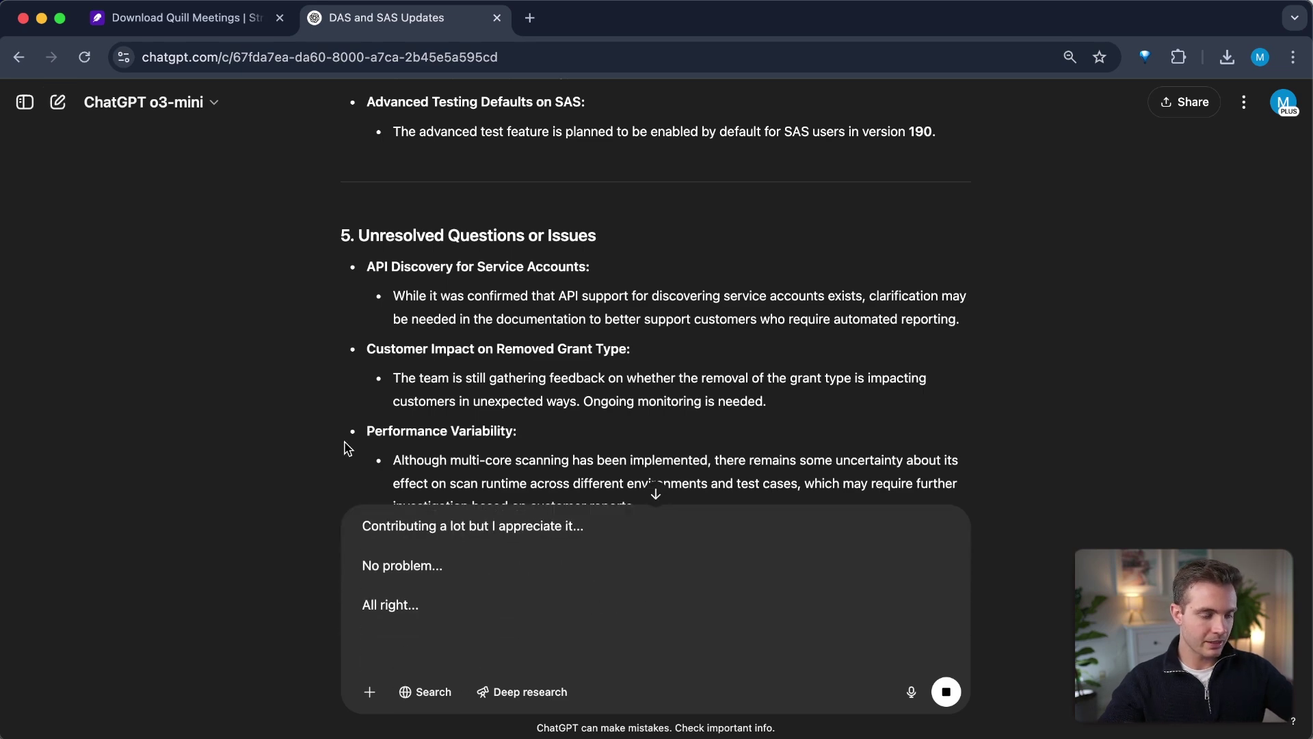
pyautogui.press('super+Tab')
pyautogui.click(748, 388)
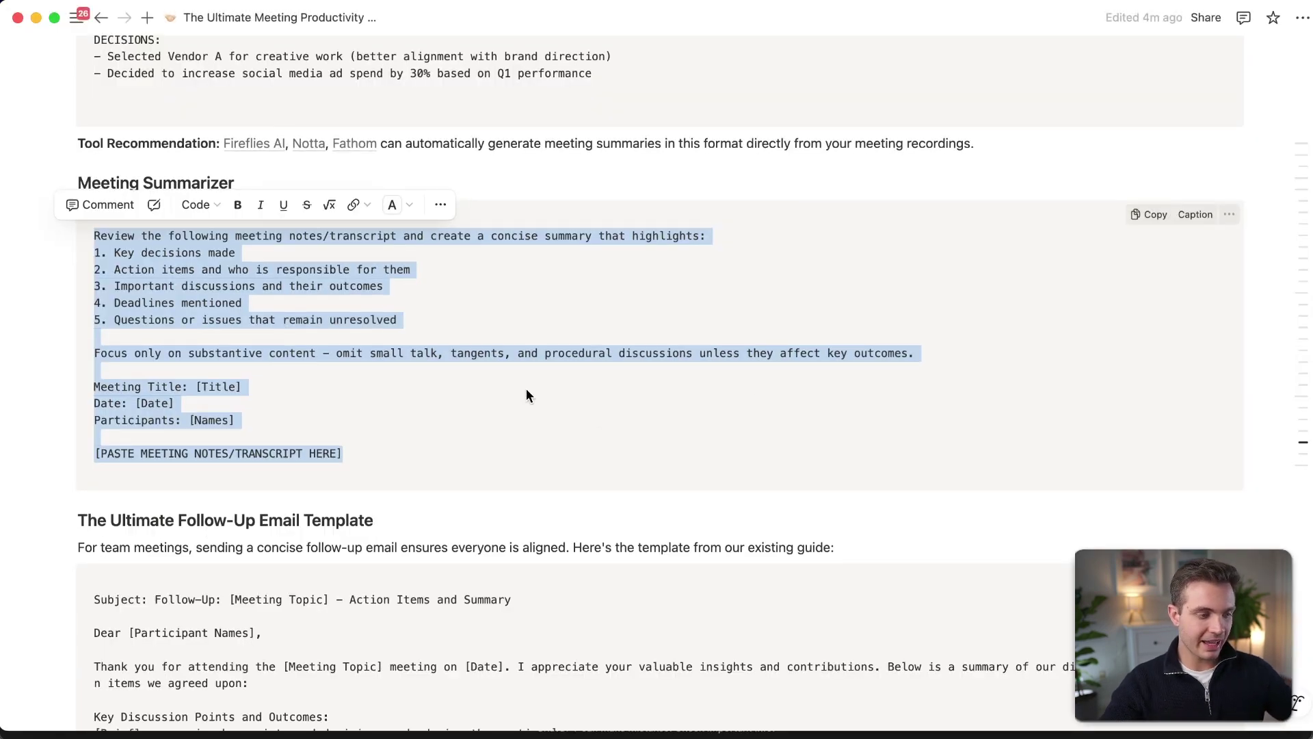
# Copy Notion's follow-up email template and paste it after the transcript in ChatGPT.
pyautogui.scroll(-5, 527, 388)
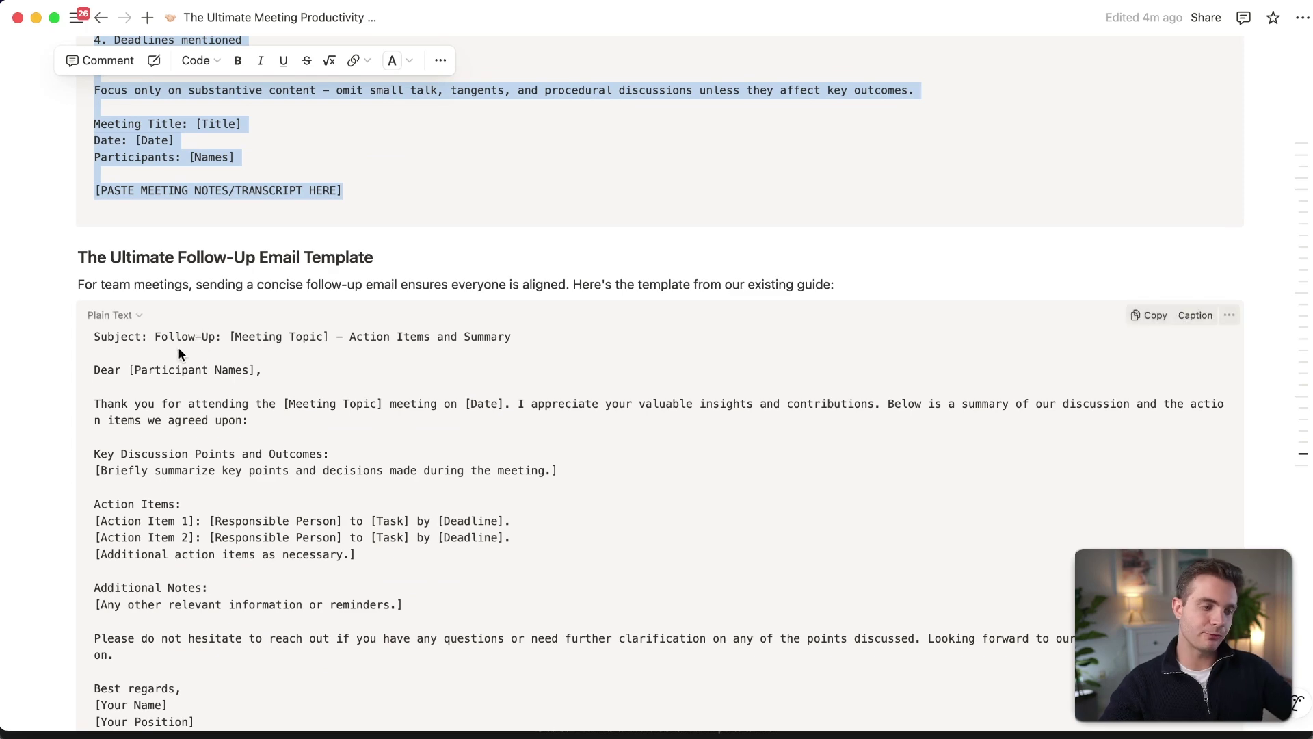
pyautogui.click(1146, 322)
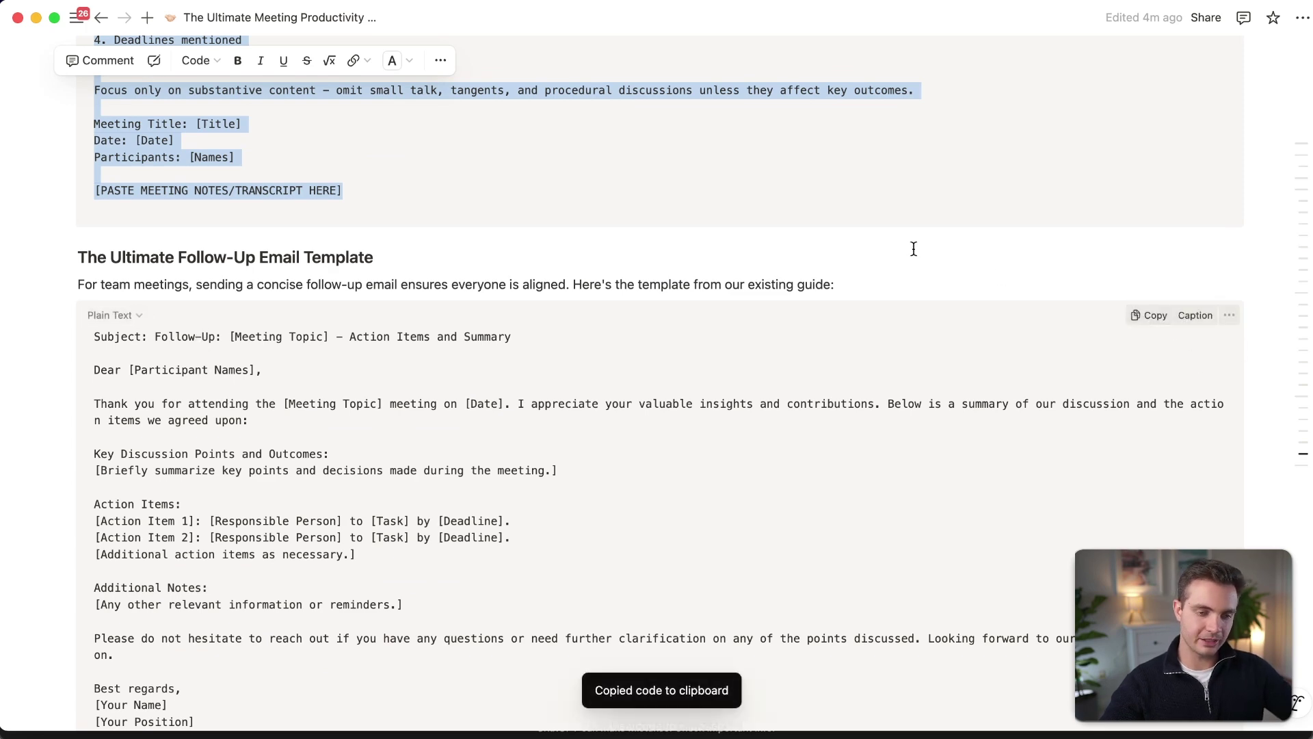
pyautogui.press('super+Tab')
pyautogui.press('super+v')
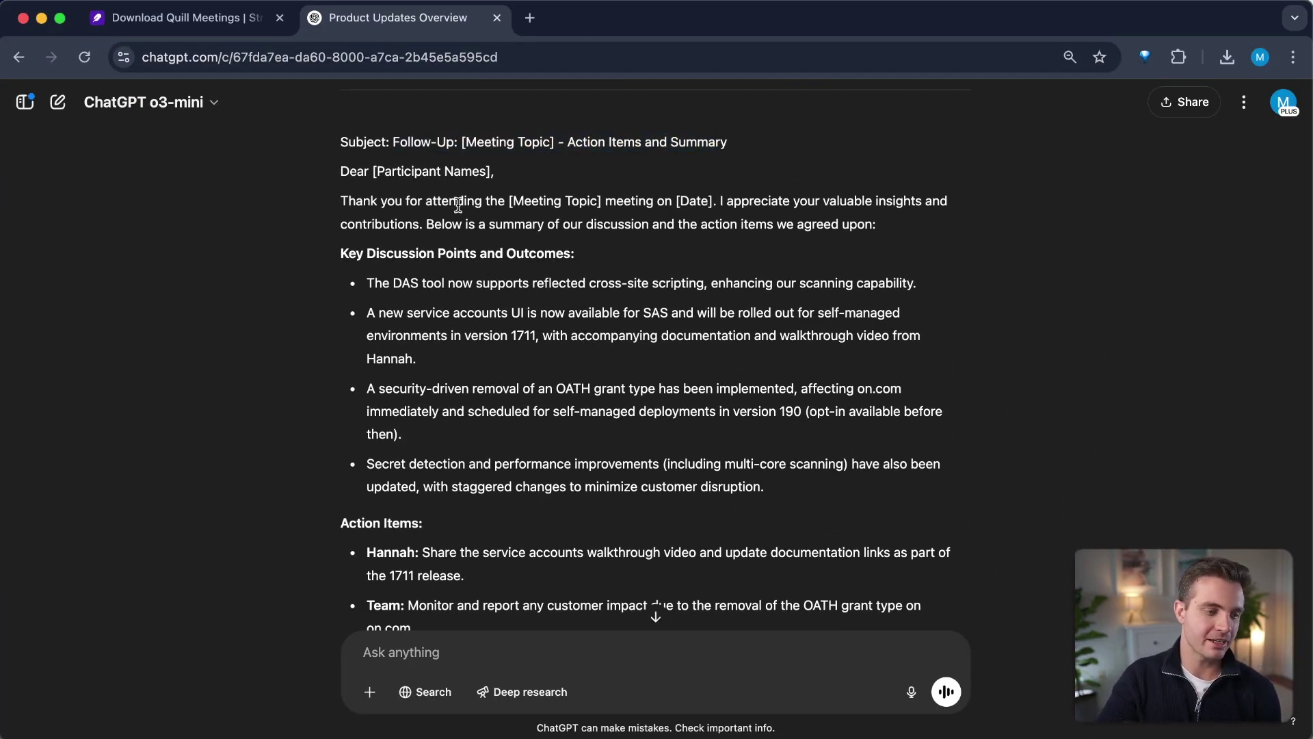
# Read ChatGPT's follow-up email, highlighting Key Discussion Points, Deadlines and Unresolved Issues headings.
pyautogui.moveTo(347, 201); pyautogui.dragTo(900, 225)
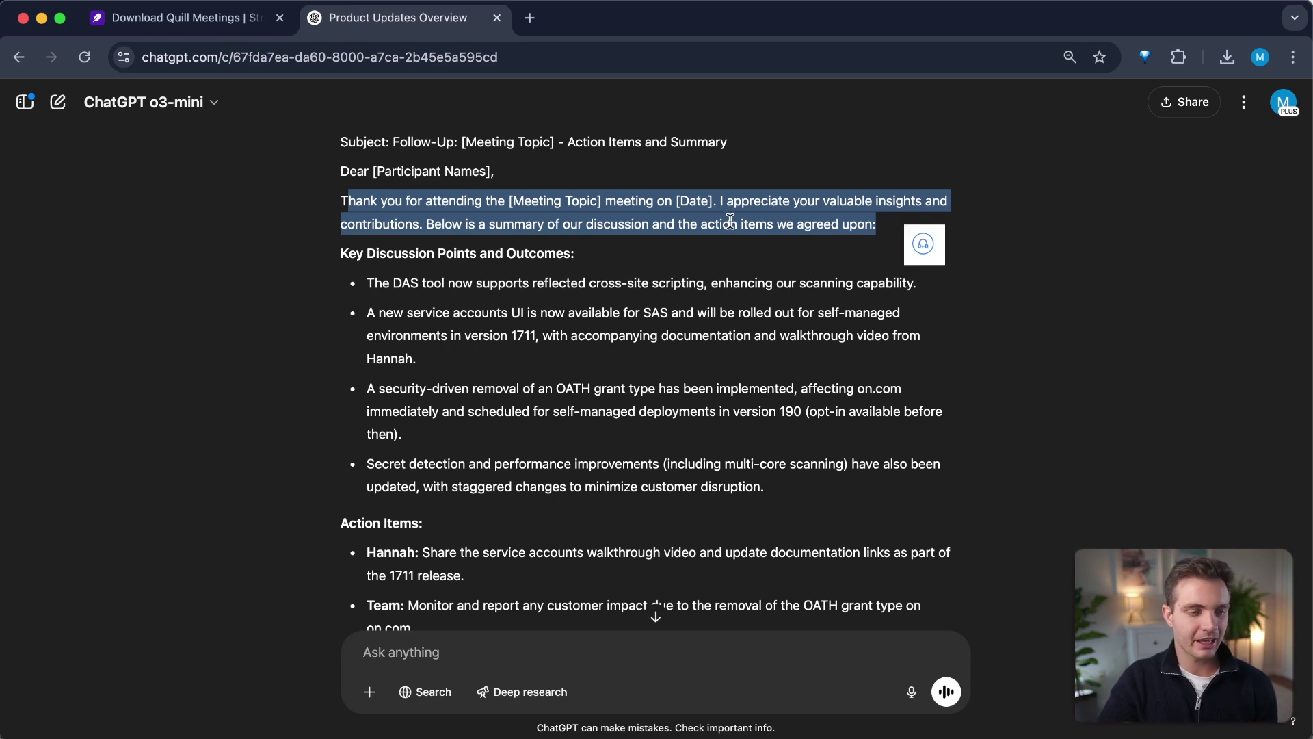
pyautogui.moveTo(349, 254); pyautogui.dragTo(576, 255)
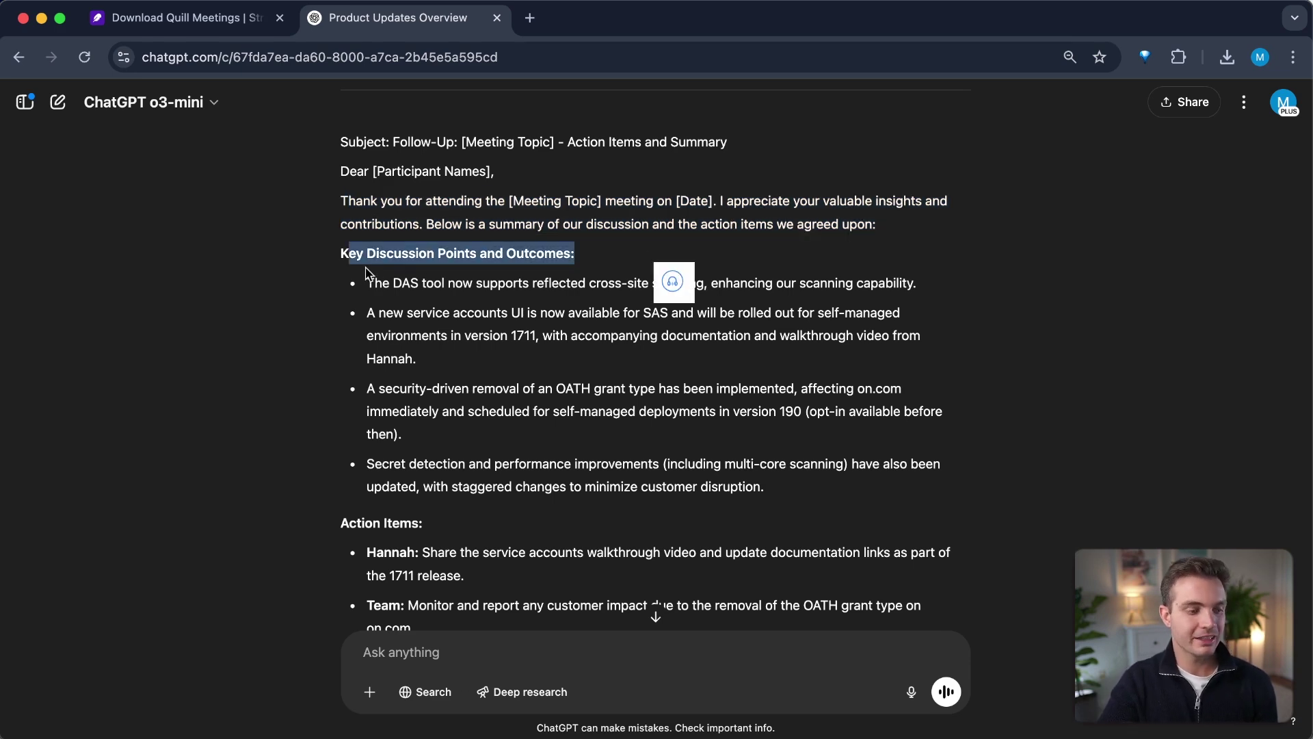
pyautogui.scroll(-2, 491, 282)
pyautogui.moveTo(350, 428); pyautogui.dragTo(423, 426)
pyautogui.scroll(-4, 383, 410)
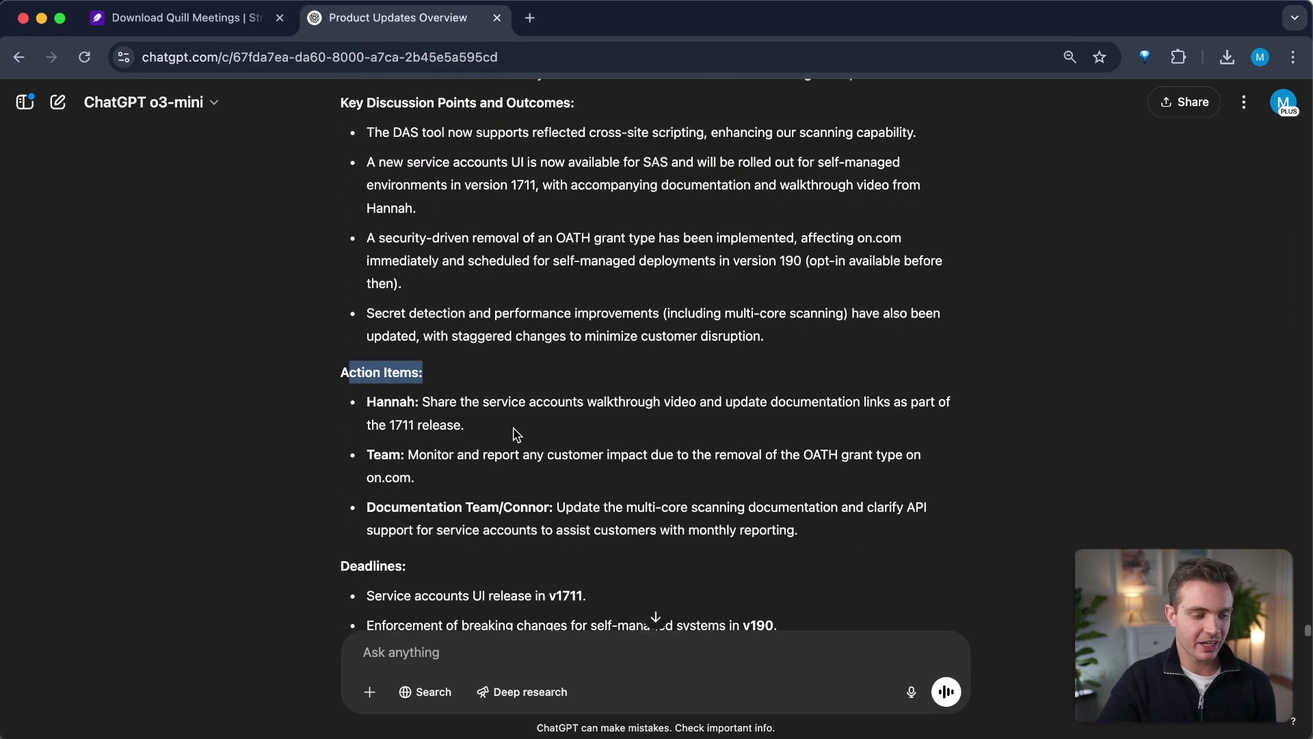
pyautogui.moveTo(351, 386); pyautogui.dragTo(408, 388)
pyautogui.tripleClick(432, 478)
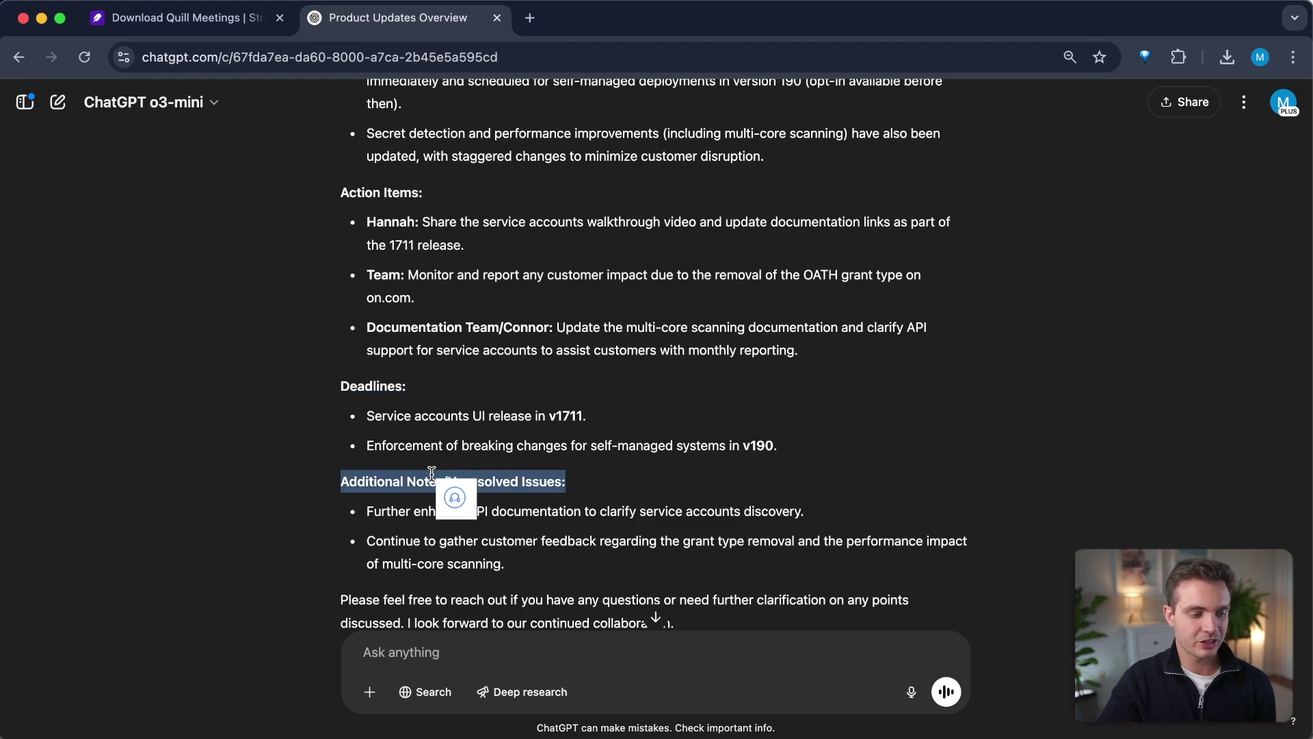
pyautogui.scroll(-4, 434, 478)
pyautogui.scroll(4, 523, 333)
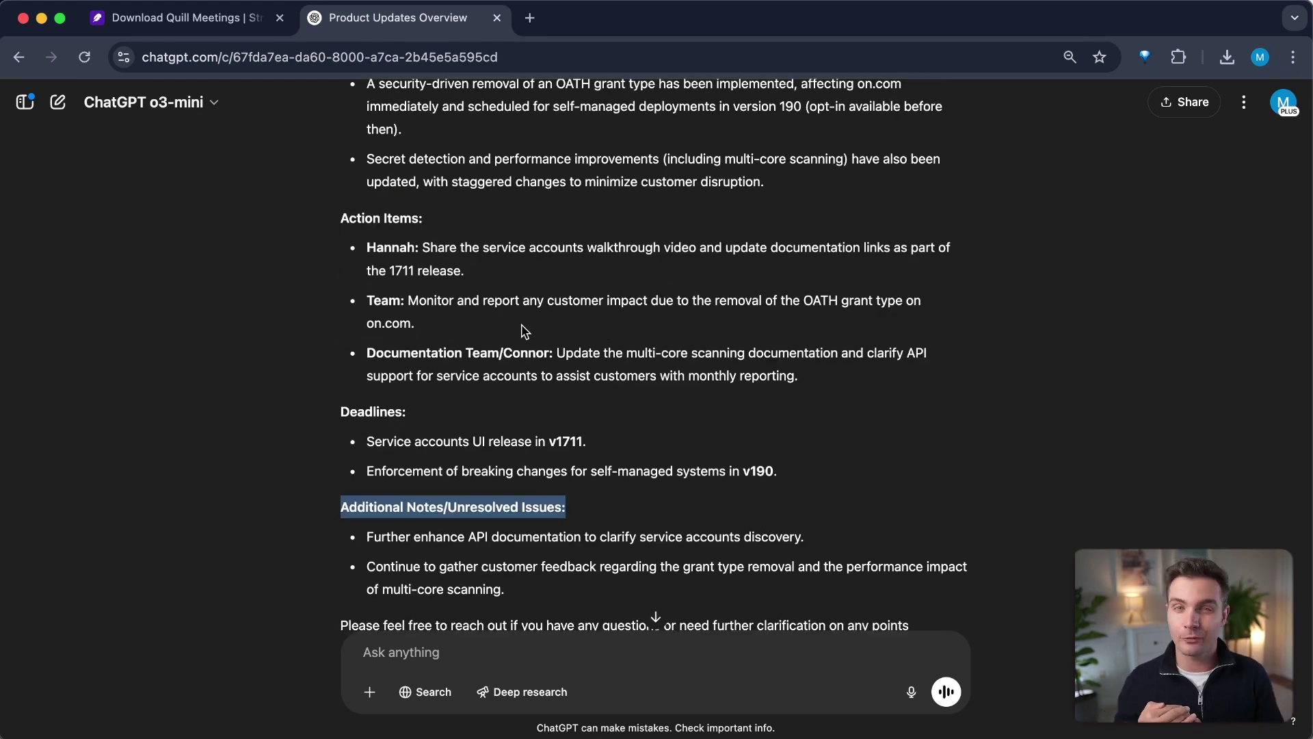
pyautogui.scroll(2, 504, 240)
pyautogui.moveTo(380, 160); pyautogui.dragTo(540, 468)
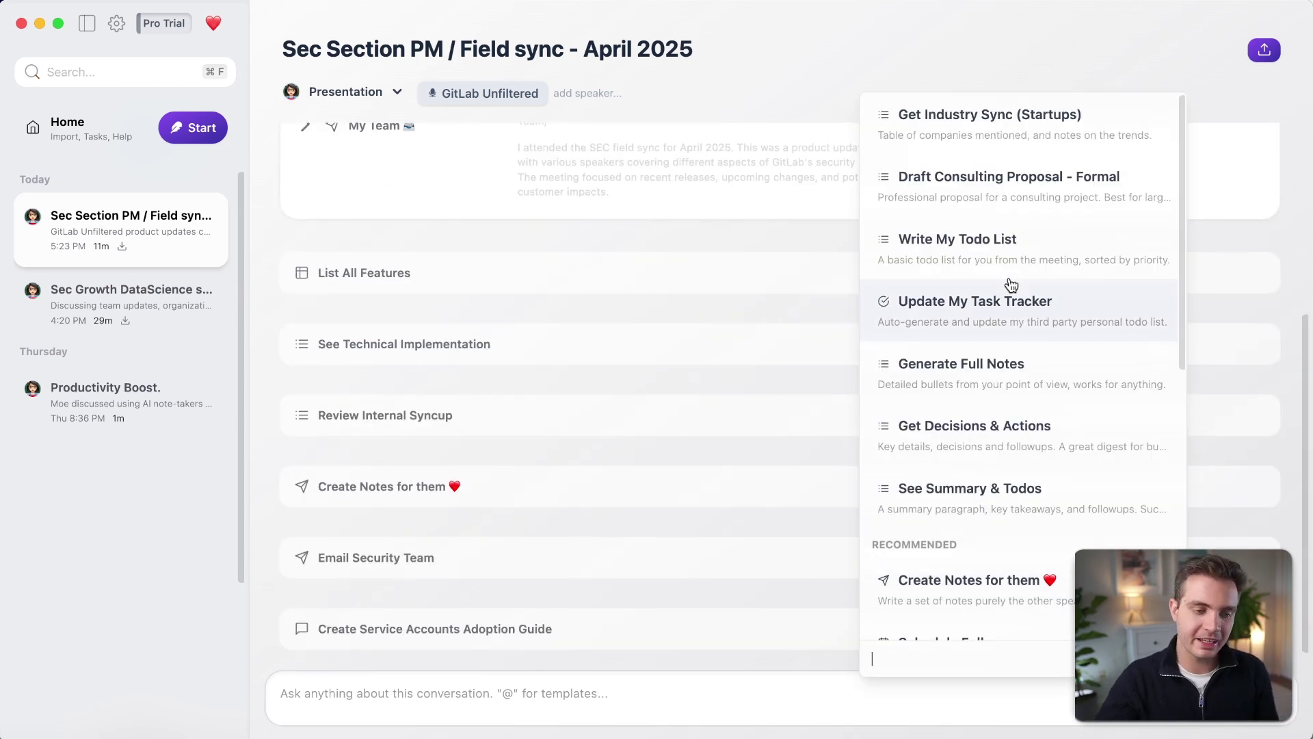
# Generate a Write My Todo List note and tick the OAuth, reflected XSS and service accounts UI items.
pyautogui.click(1069, 255)
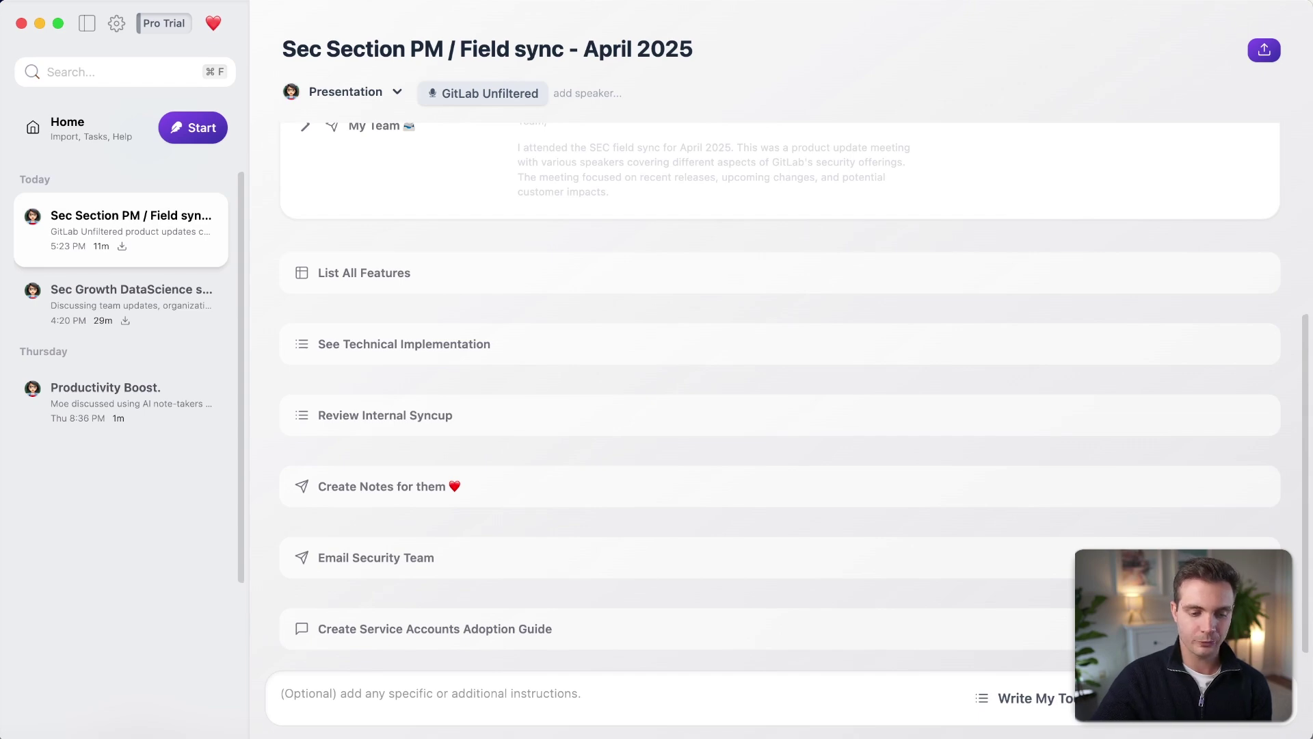
pyautogui.press('Return')
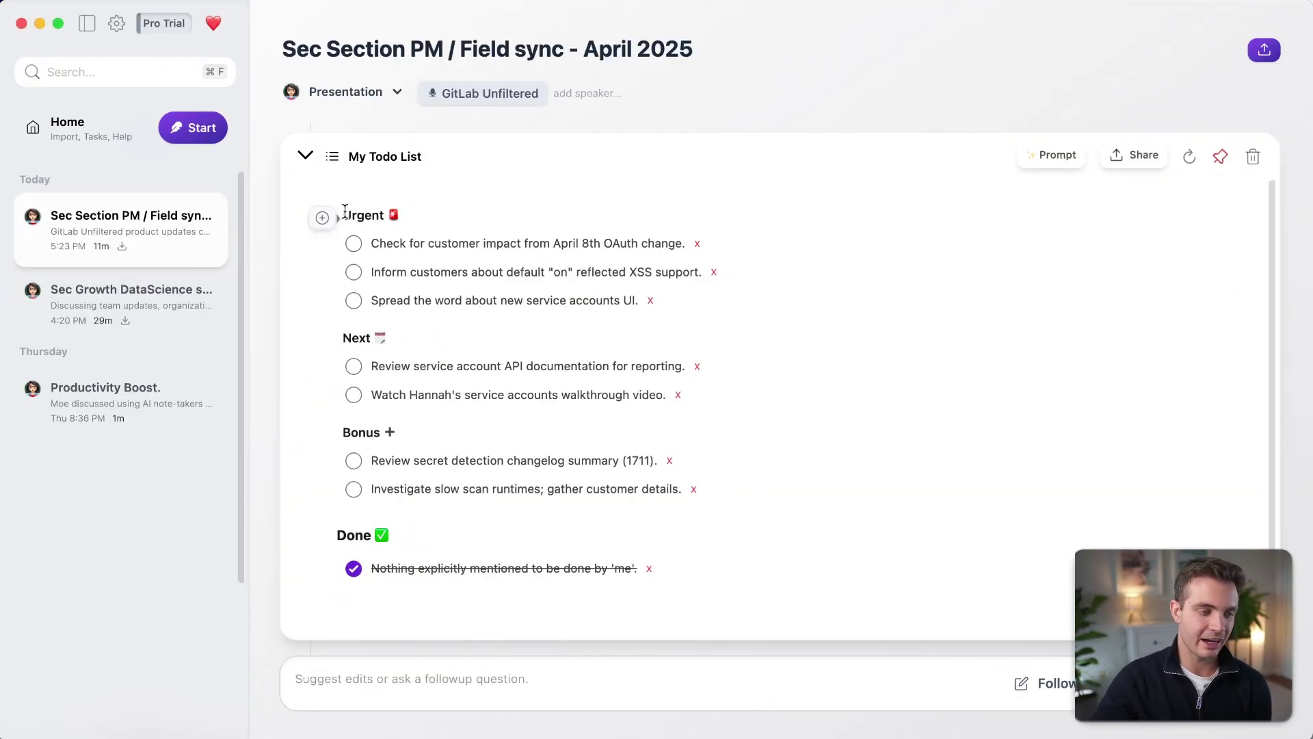
pyautogui.moveTo(344, 210); pyautogui.dragTo(468, 218)
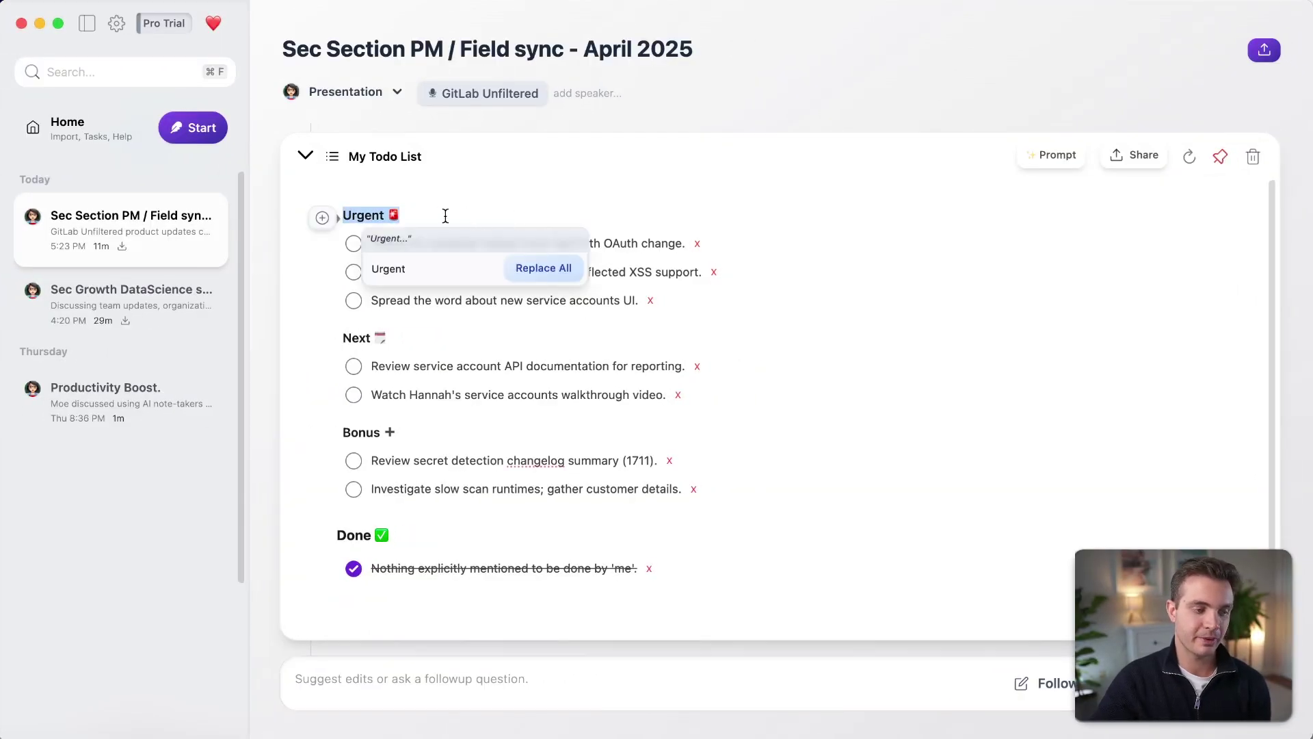
pyautogui.click(344, 432)
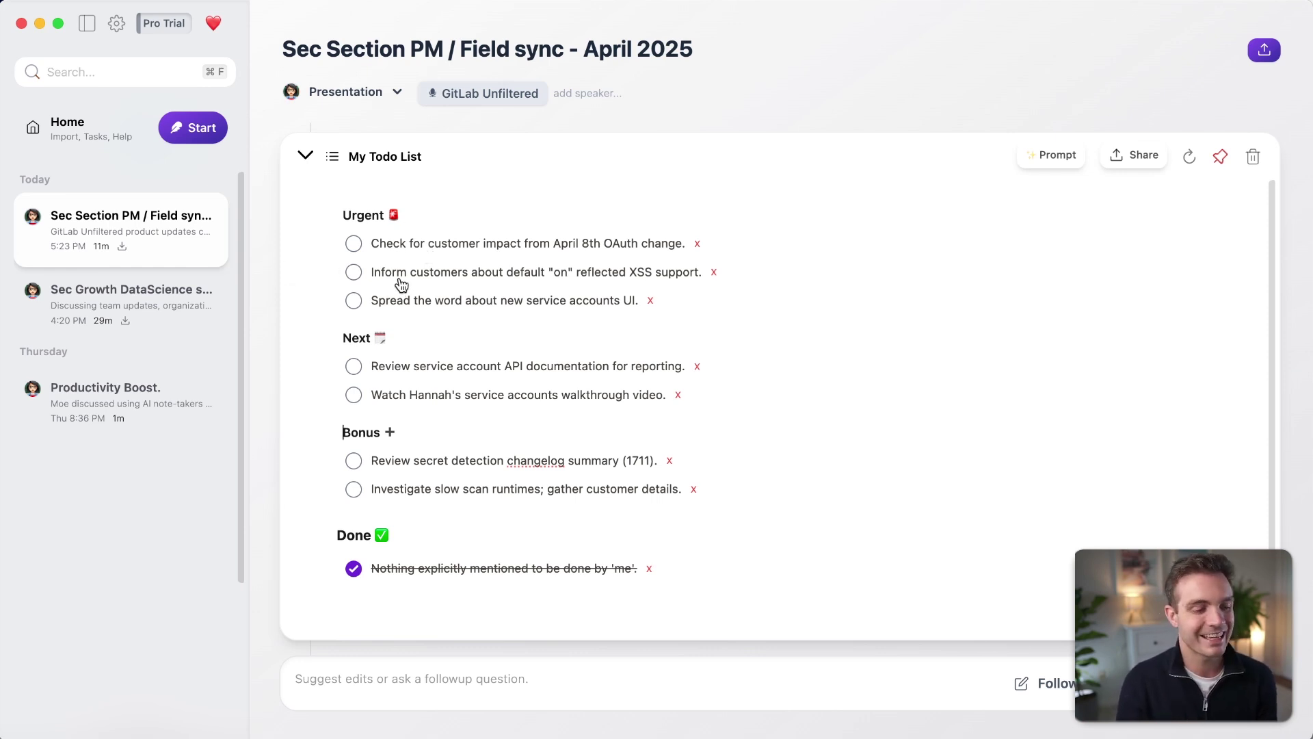
pyautogui.click(354, 244)
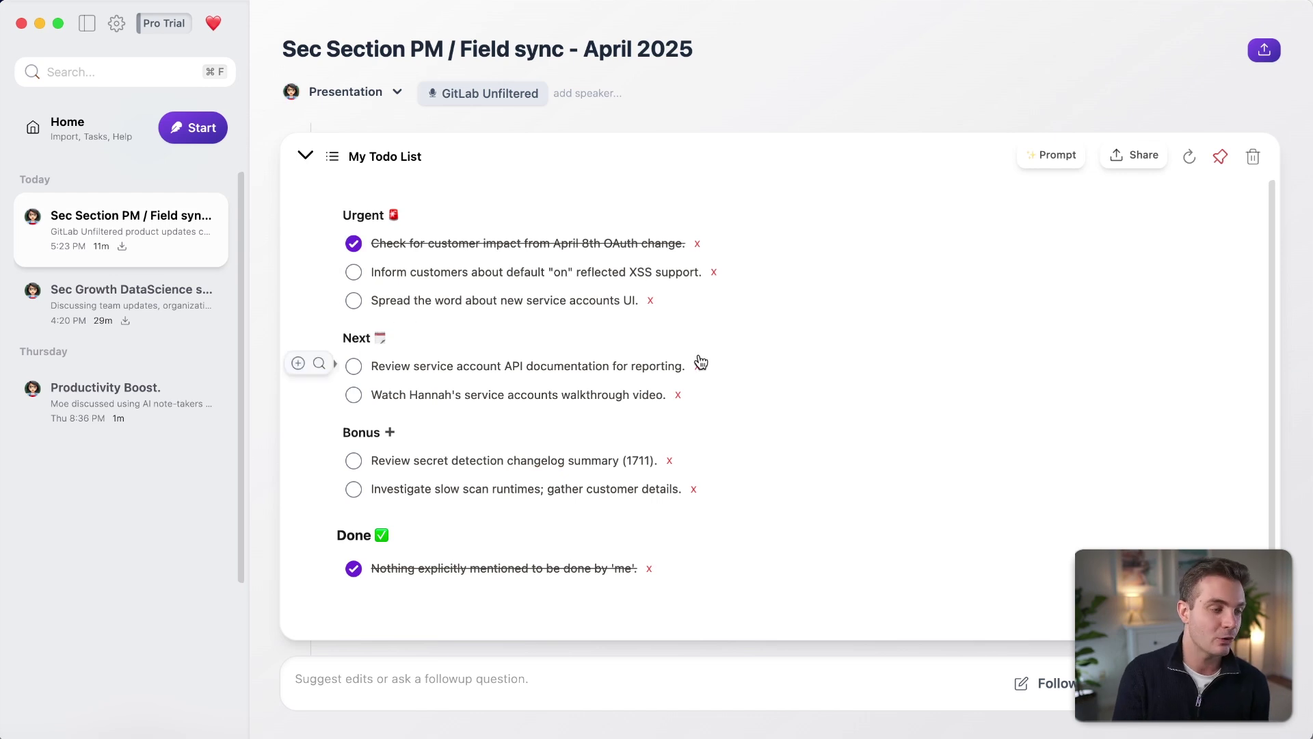
pyautogui.click(354, 271)
pyautogui.click(353, 300)
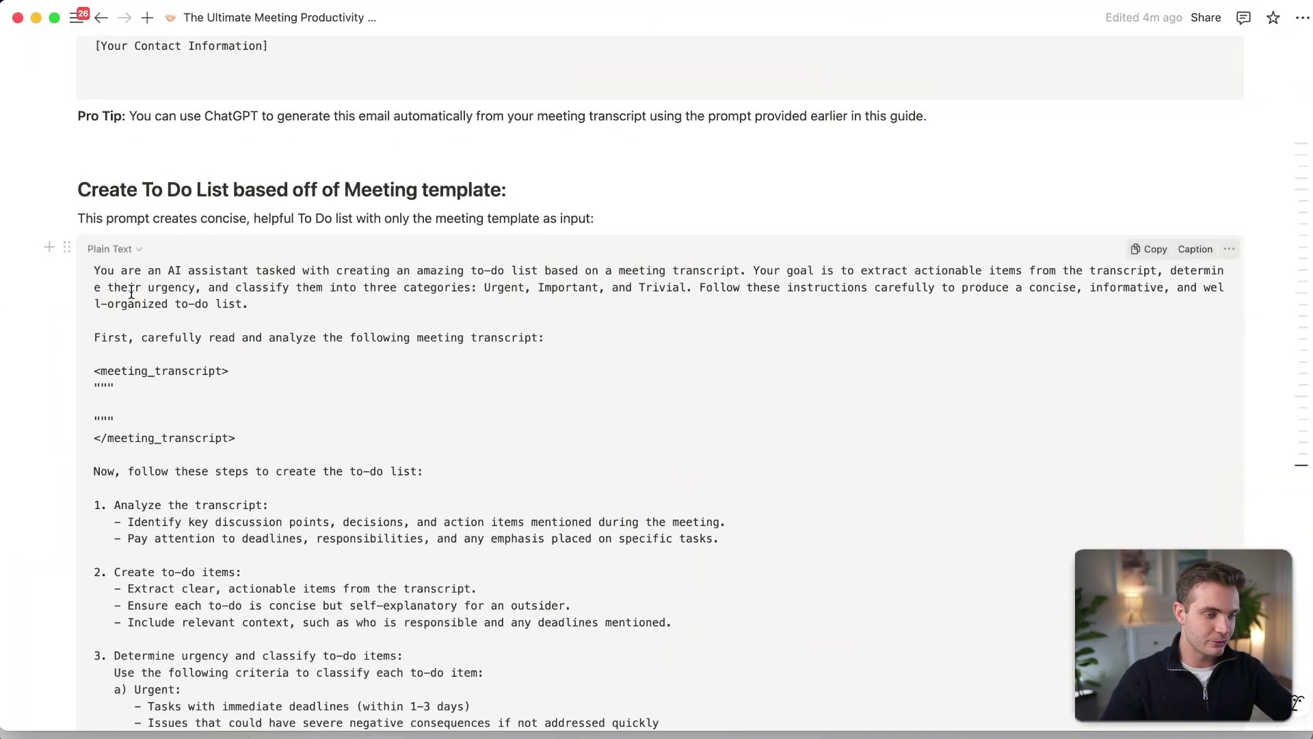
# Paste Notion's Urgent/Important/Trivial to-do prompt into ChatGPT's message box.
pyautogui.moveTo(95, 265); pyautogui.dragTo(479, 725)
pyautogui.press('super+c')
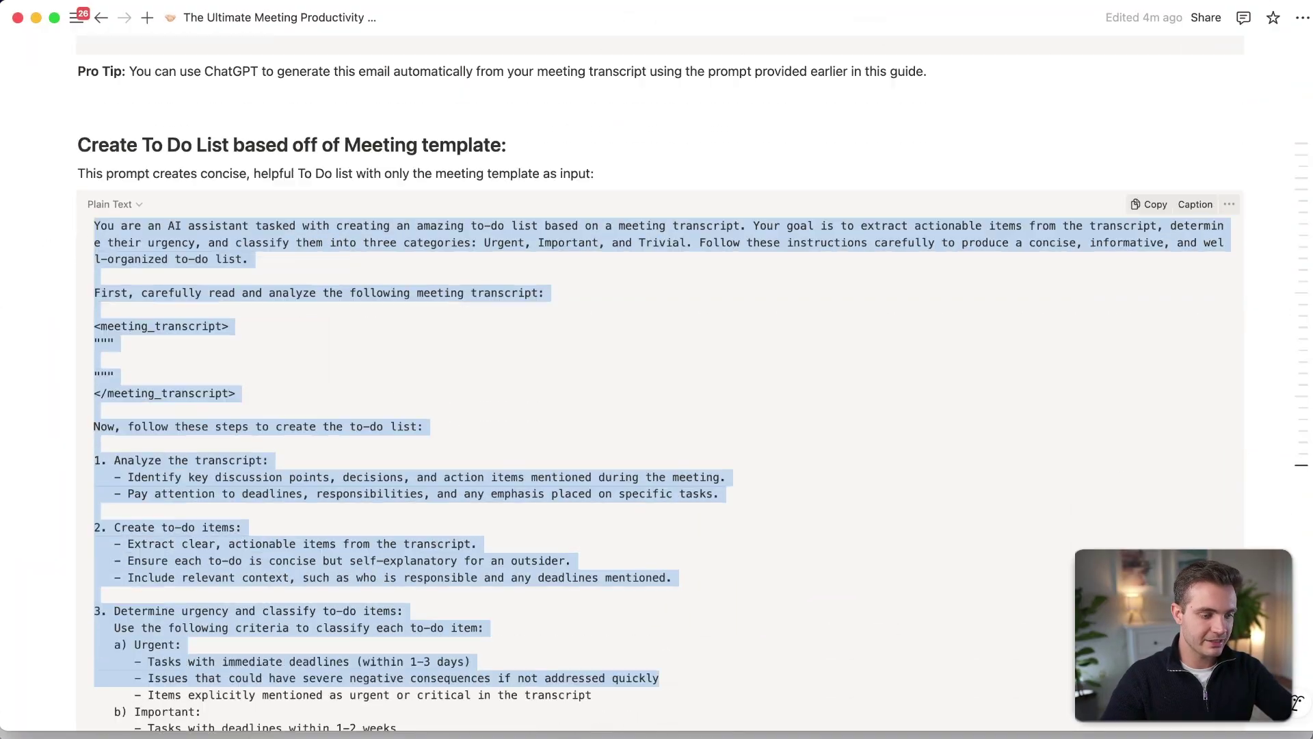
pyautogui.press('super+Tab')
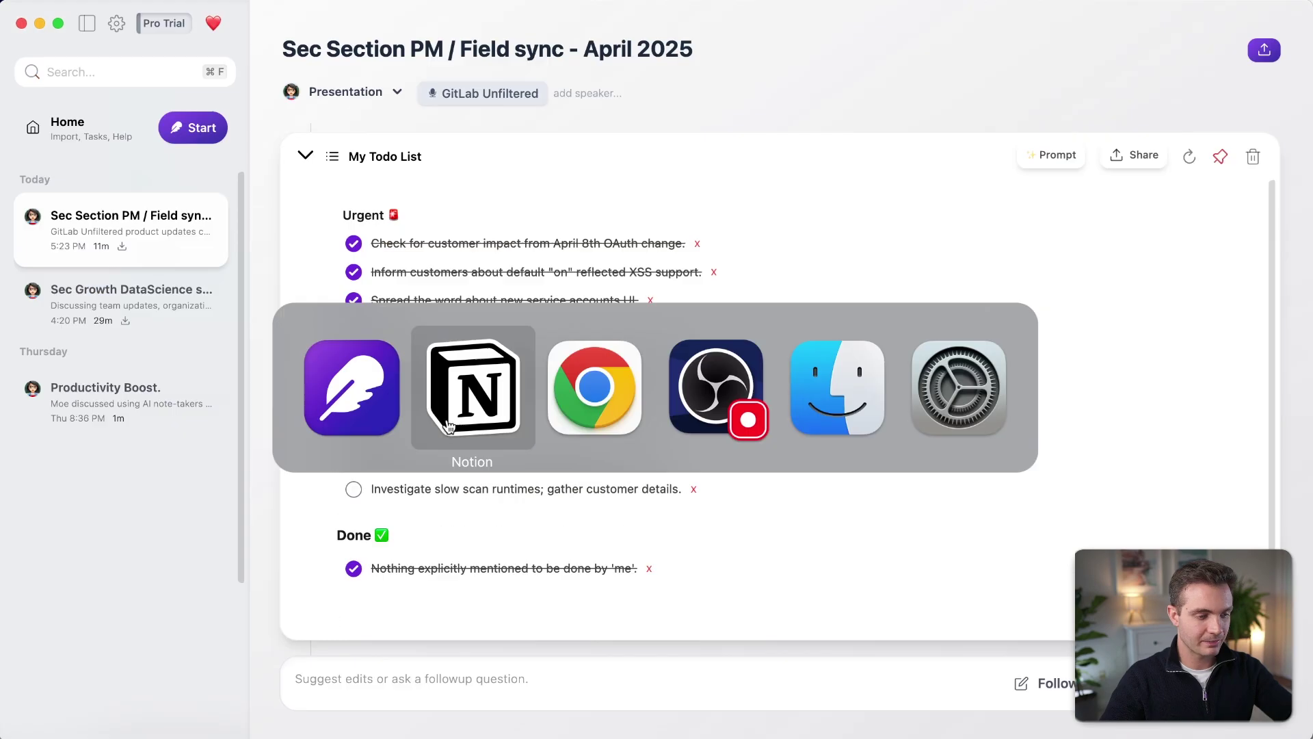
pyautogui.press('super+Tab')
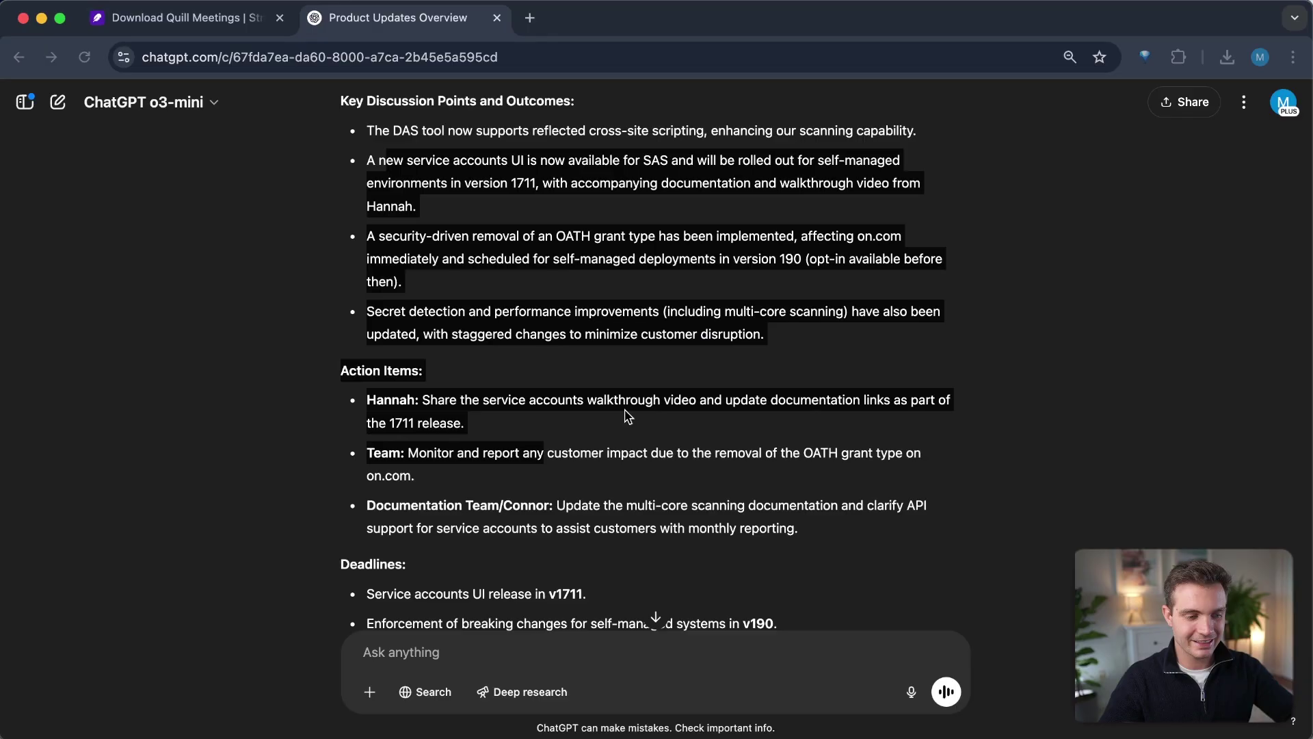
pyautogui.press('super+v')
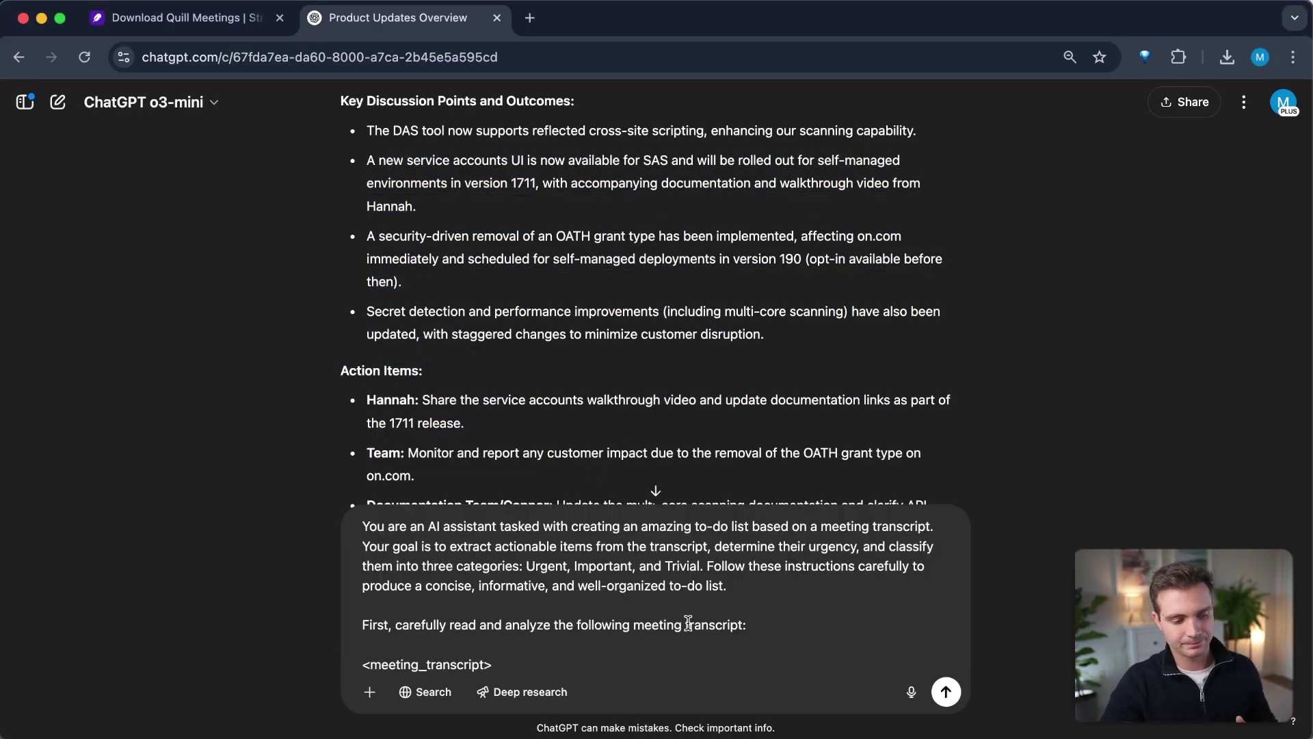
# Send the to-do prompt and check the first Urgent item in ChatGPT's answer.
pyautogui.press('Return')
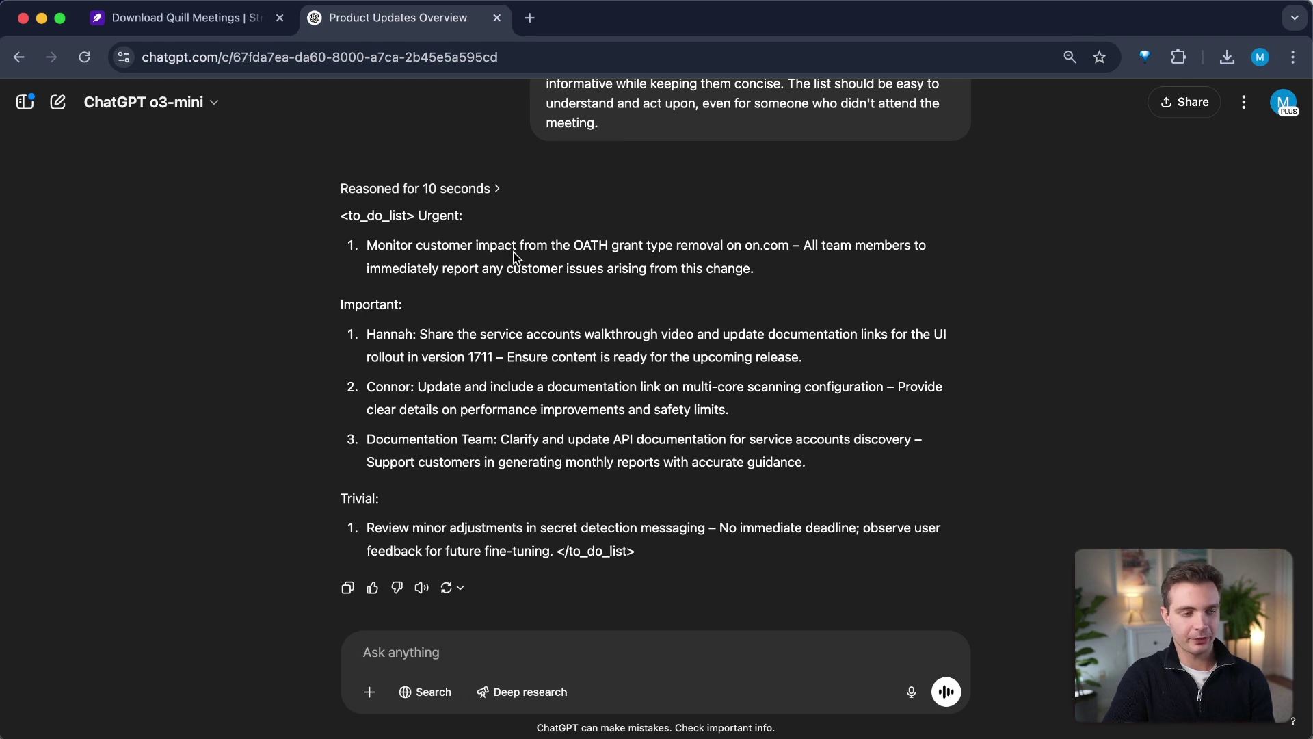
pyautogui.moveTo(369, 247); pyautogui.dragTo(805, 281)
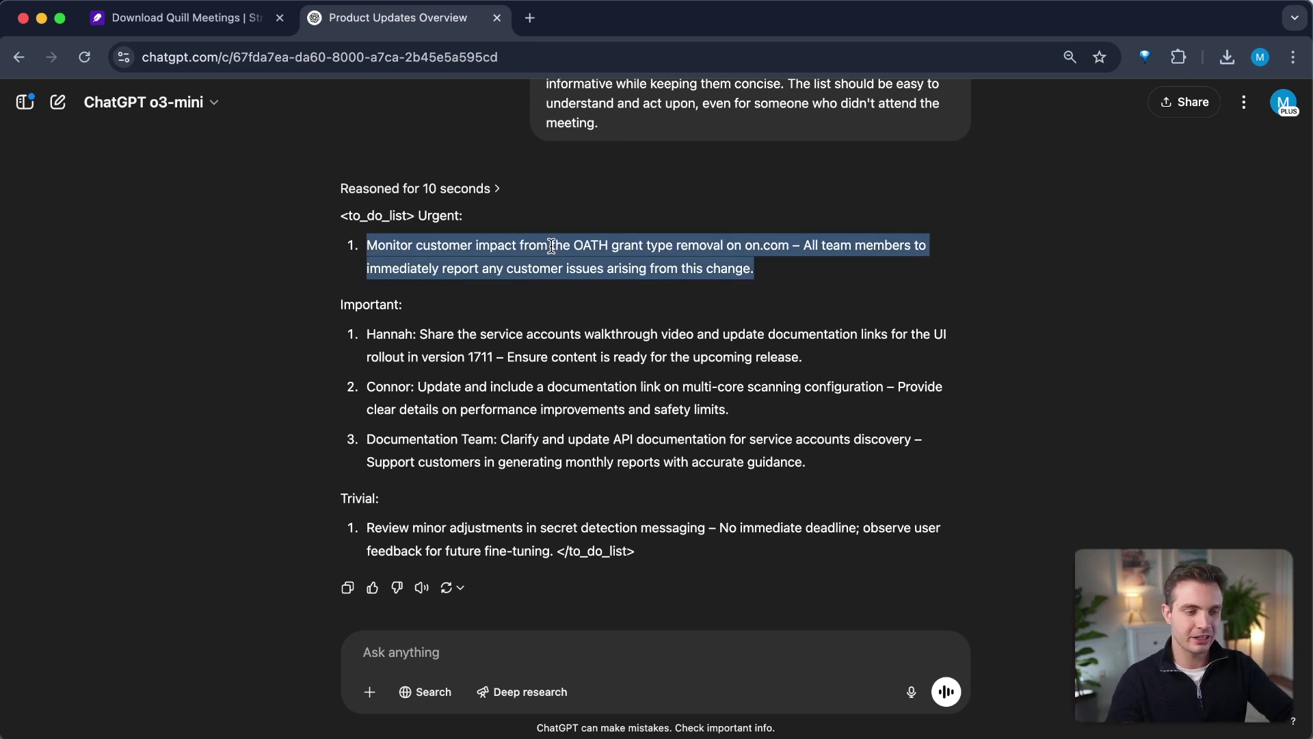
pyautogui.moveTo(551, 246)
# Untick Quill's first Urgent to-do and compare assignees in ChatGPT's list.
pyautogui.press('super+Tab')
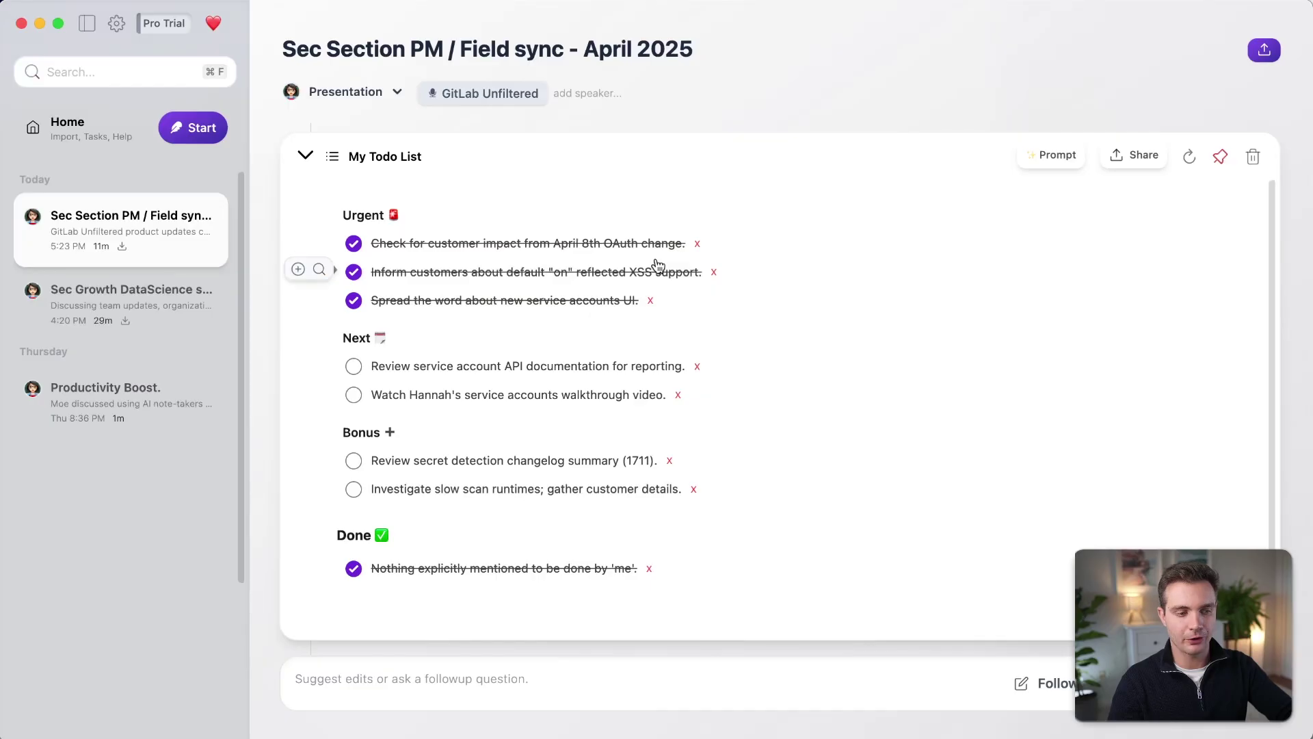
pyautogui.click(589, 252)
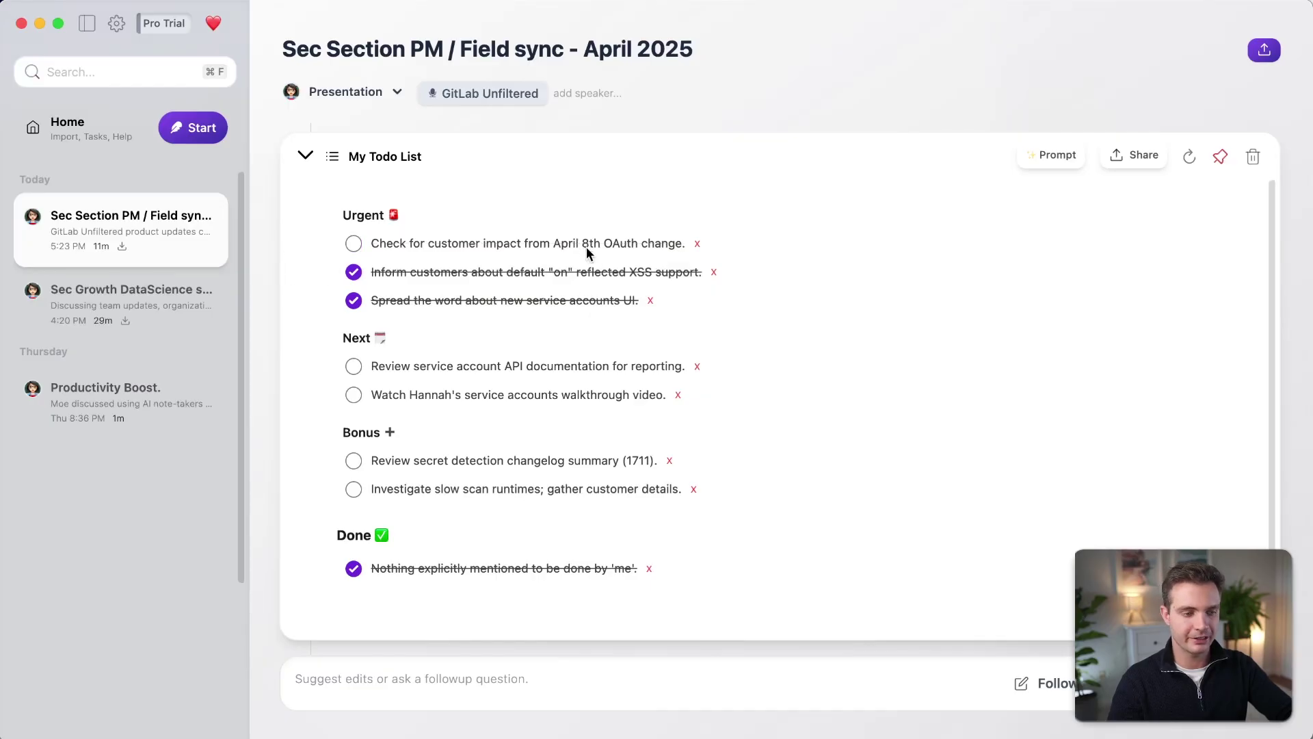
pyautogui.press('super+Tab')
pyautogui.moveTo(419, 334); pyautogui.dragTo(668, 335)
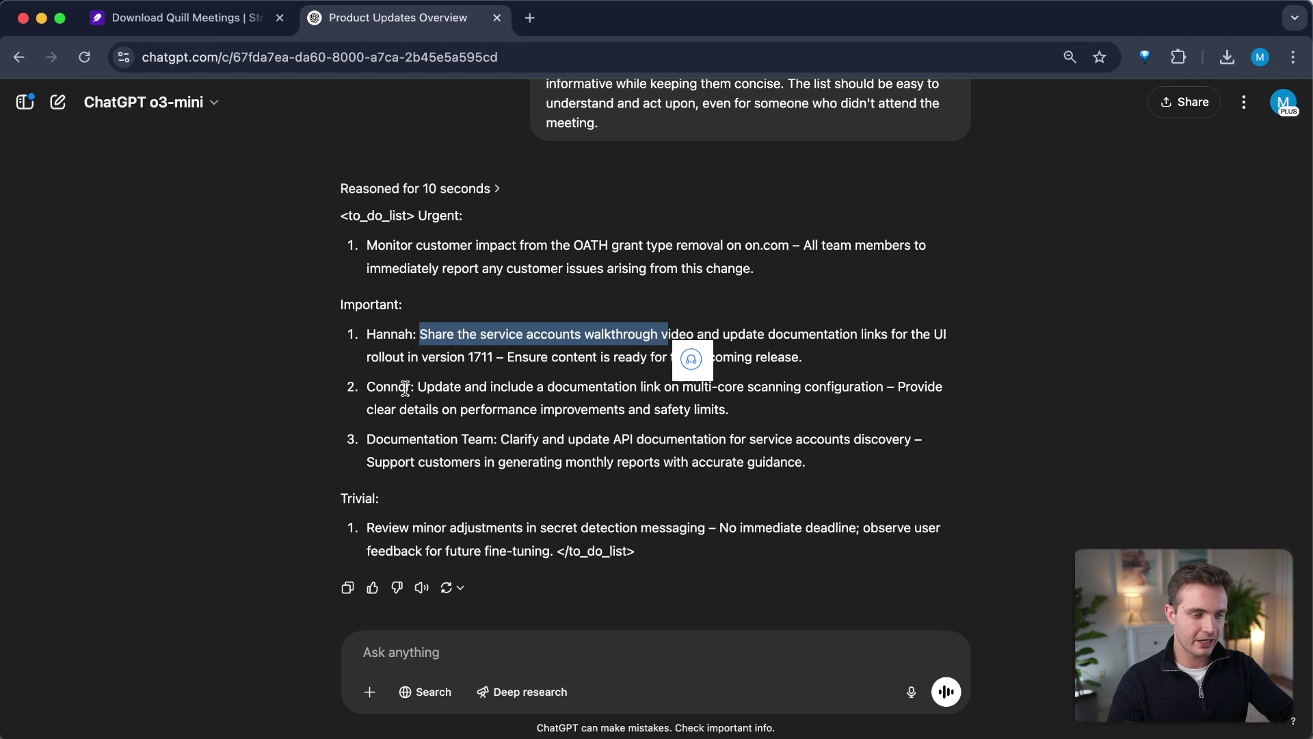
pyautogui.moveTo(383, 335); pyautogui.dragTo(410, 335)
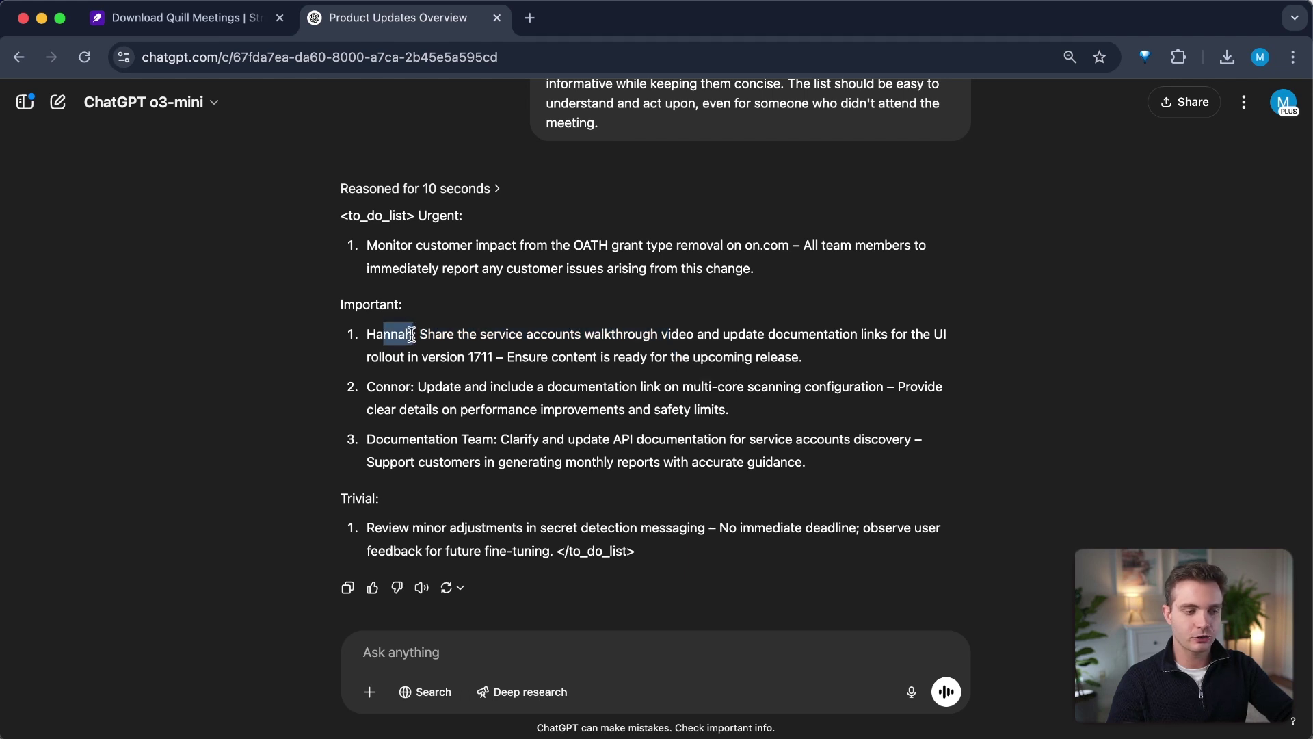
pyautogui.moveTo(385, 380); pyautogui.dragTo(415, 384)
pyautogui.moveTo(384, 442); pyautogui.dragTo(469, 442)
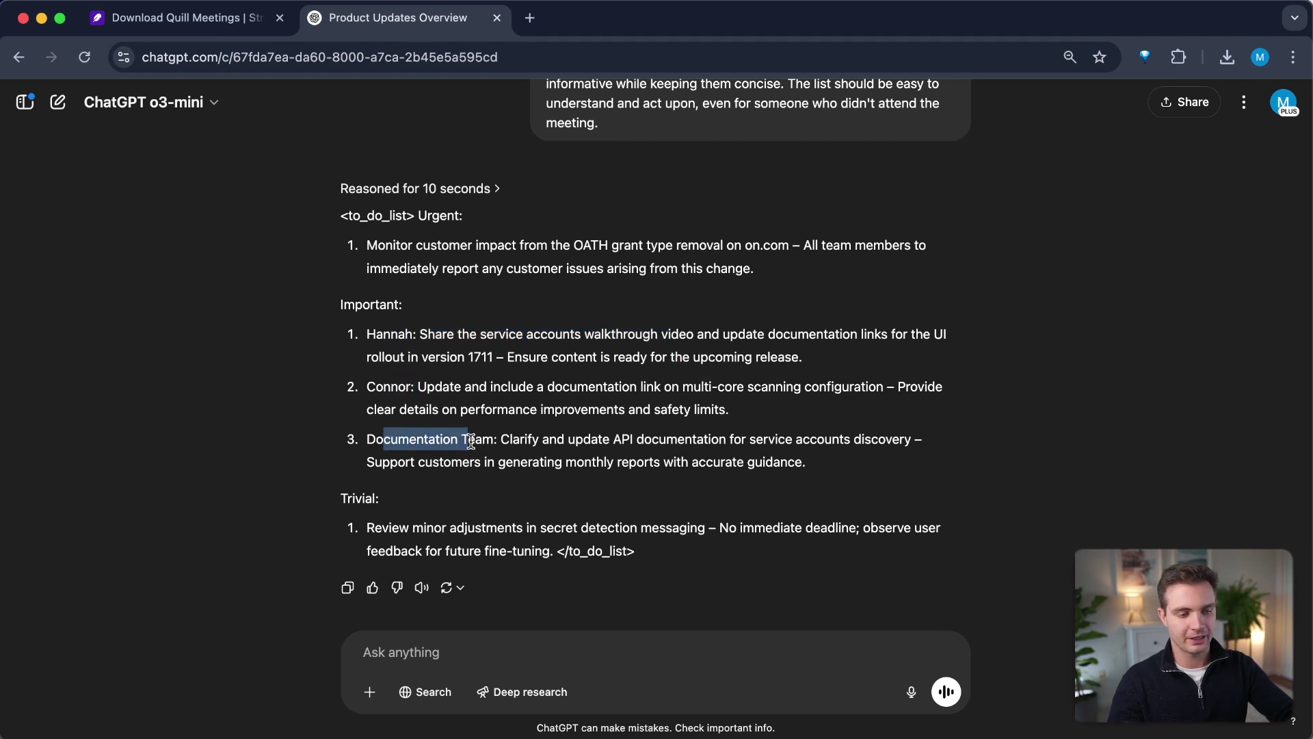
pyautogui.scroll(-1, 479, 446)
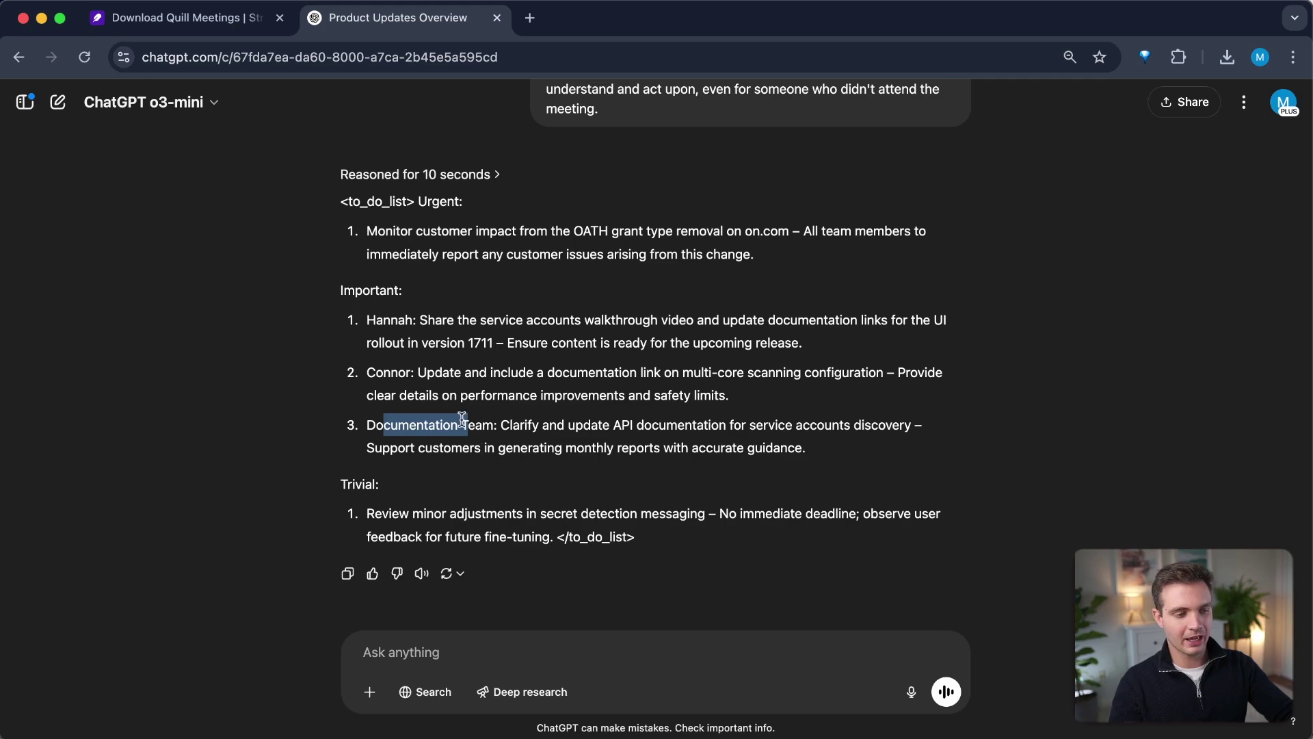
# Tick the API documentation review and walkthrough video tasks, then open Quill's settings.
pyautogui.press('super+Tab')
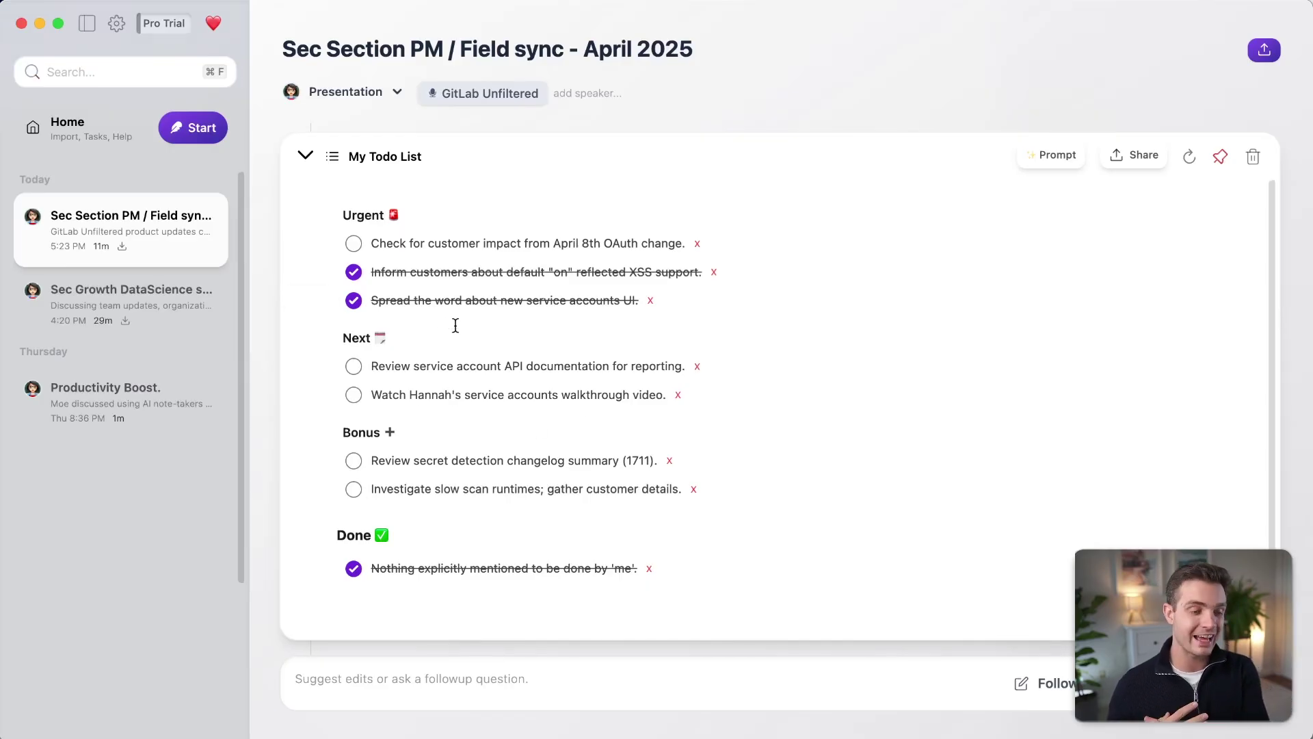
pyautogui.click(354, 367)
pyautogui.click(354, 394)
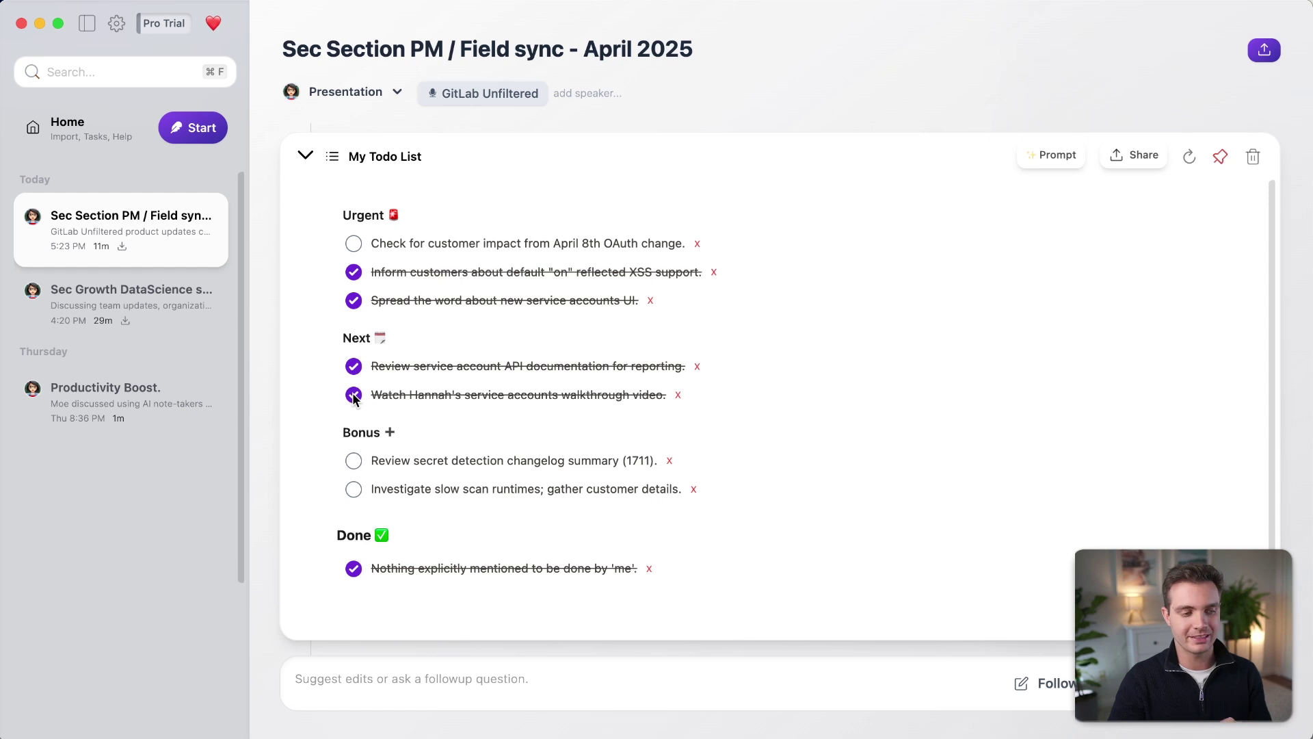
pyautogui.click(117, 24)
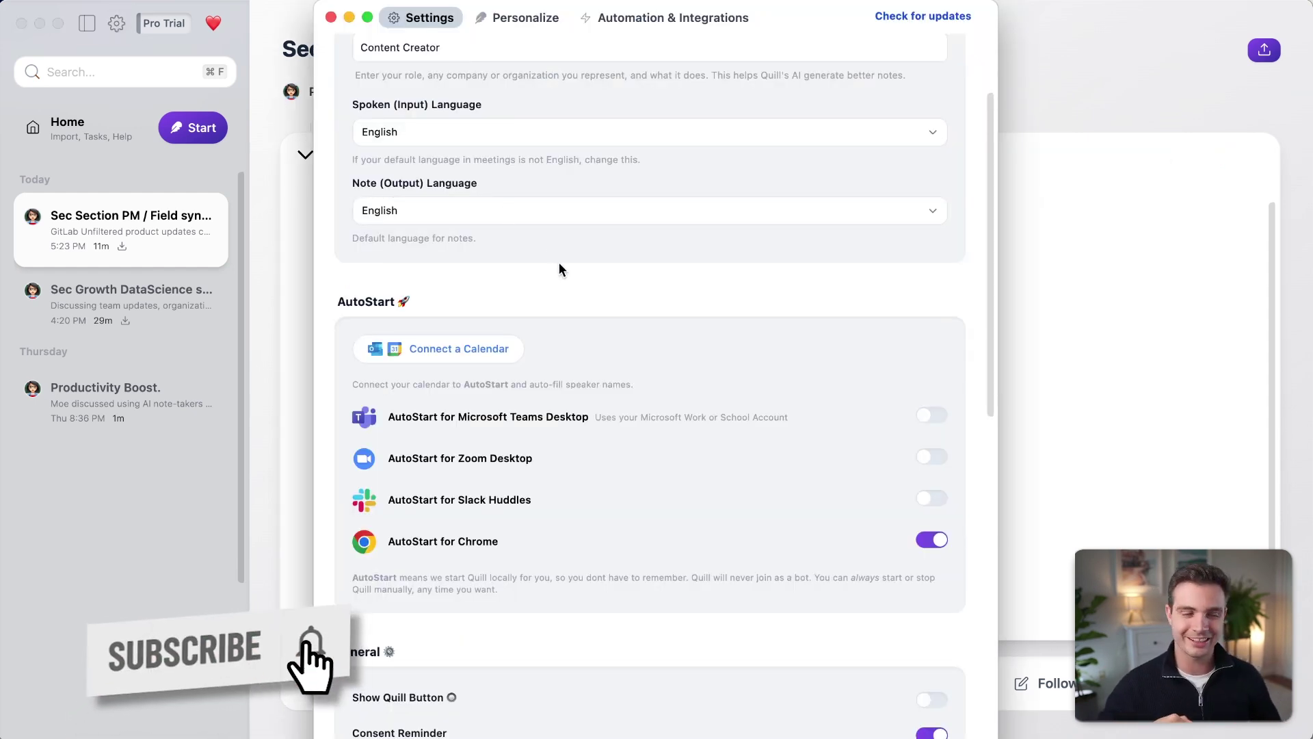
# In Personalize, unhide the Product Management Tickets template.
pyautogui.click(534, 21)
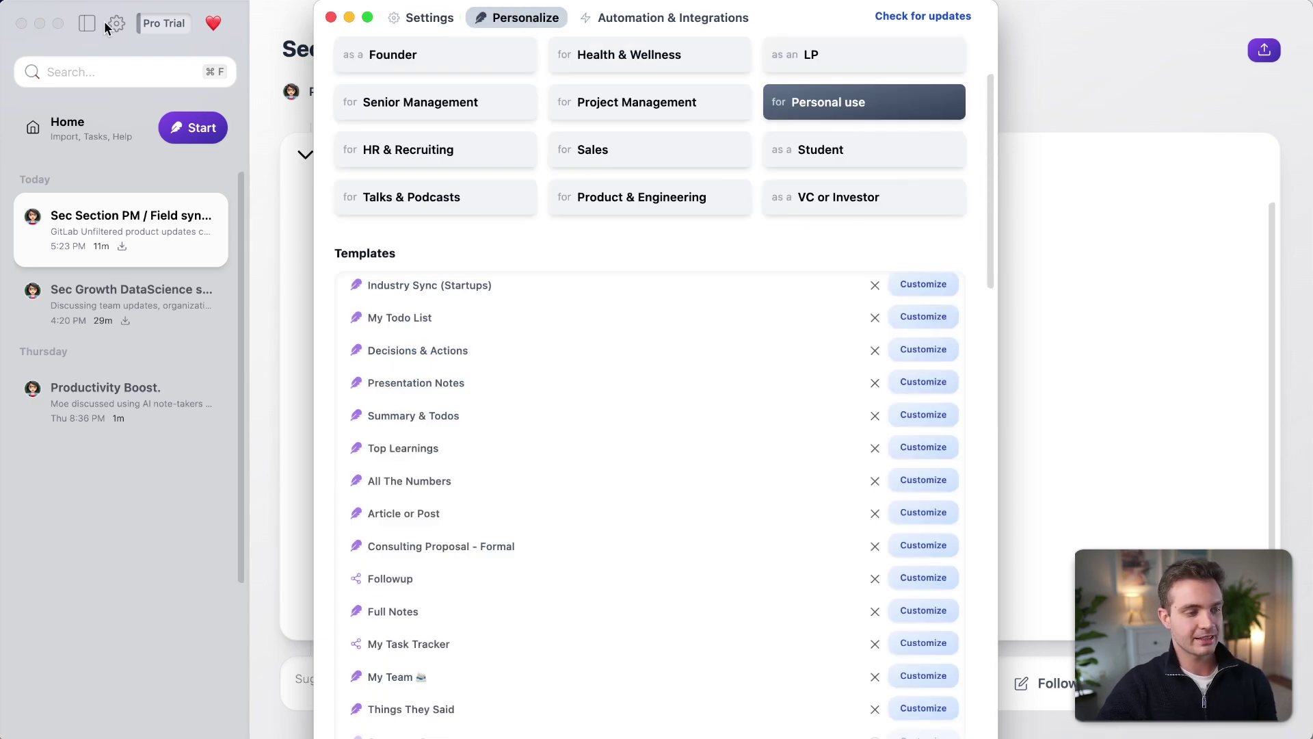
pyautogui.click(121, 26)
pyautogui.click(121, 25)
pyautogui.click(534, 20)
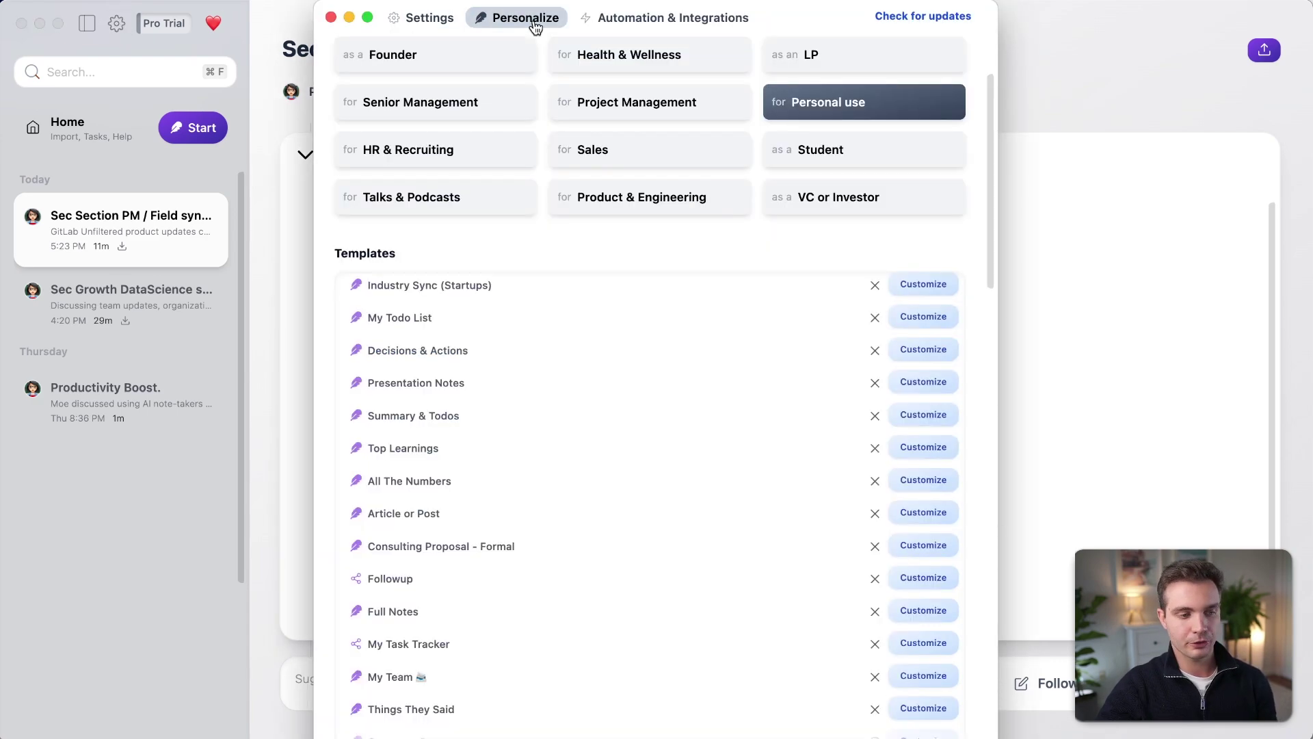
pyautogui.scroll(-3, 578, 320)
pyautogui.scroll(-2, 575, 320)
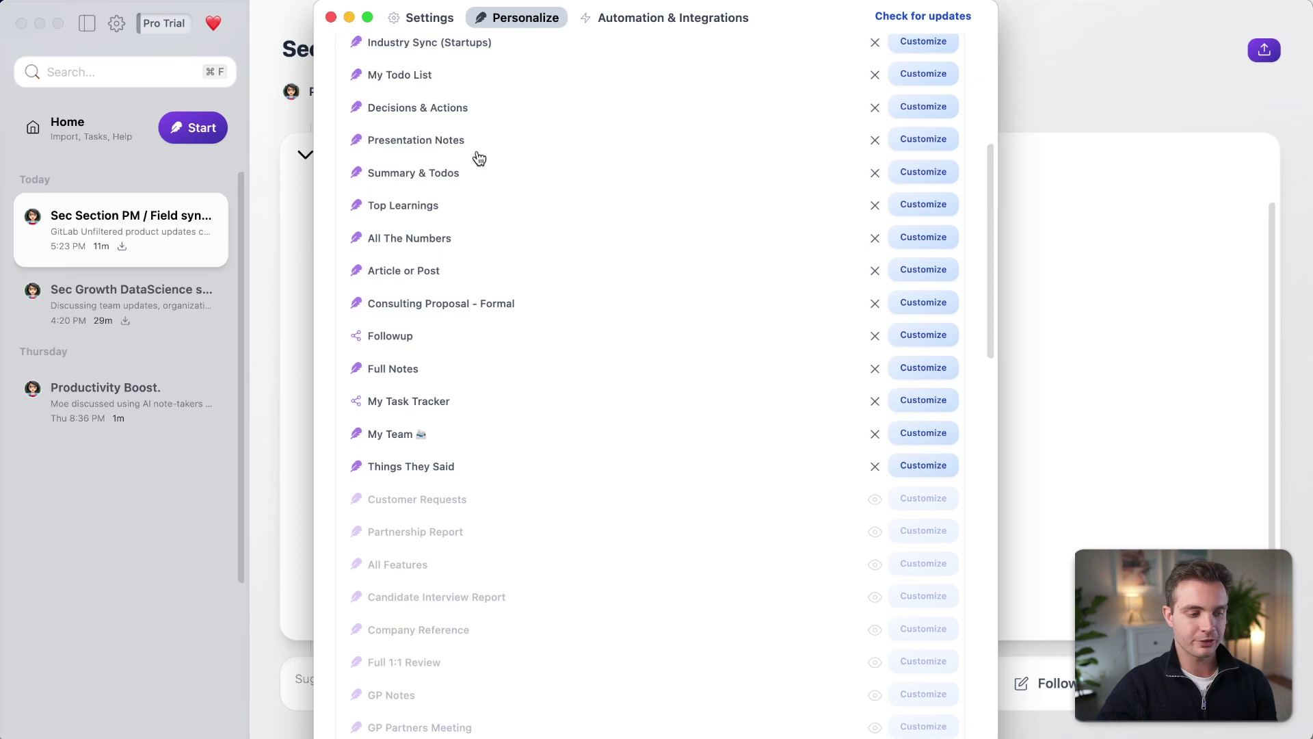
pyautogui.scroll(-5, 478, 531)
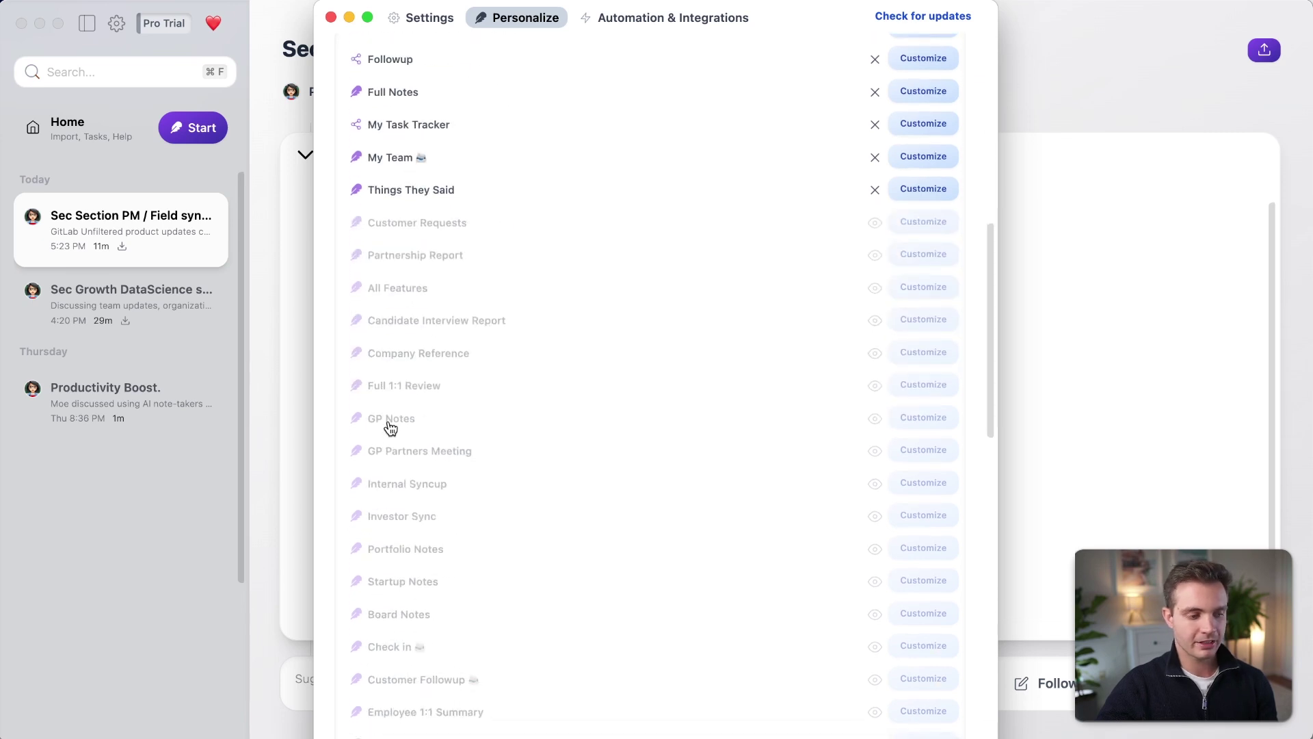
pyautogui.scroll(-5, 402, 194)
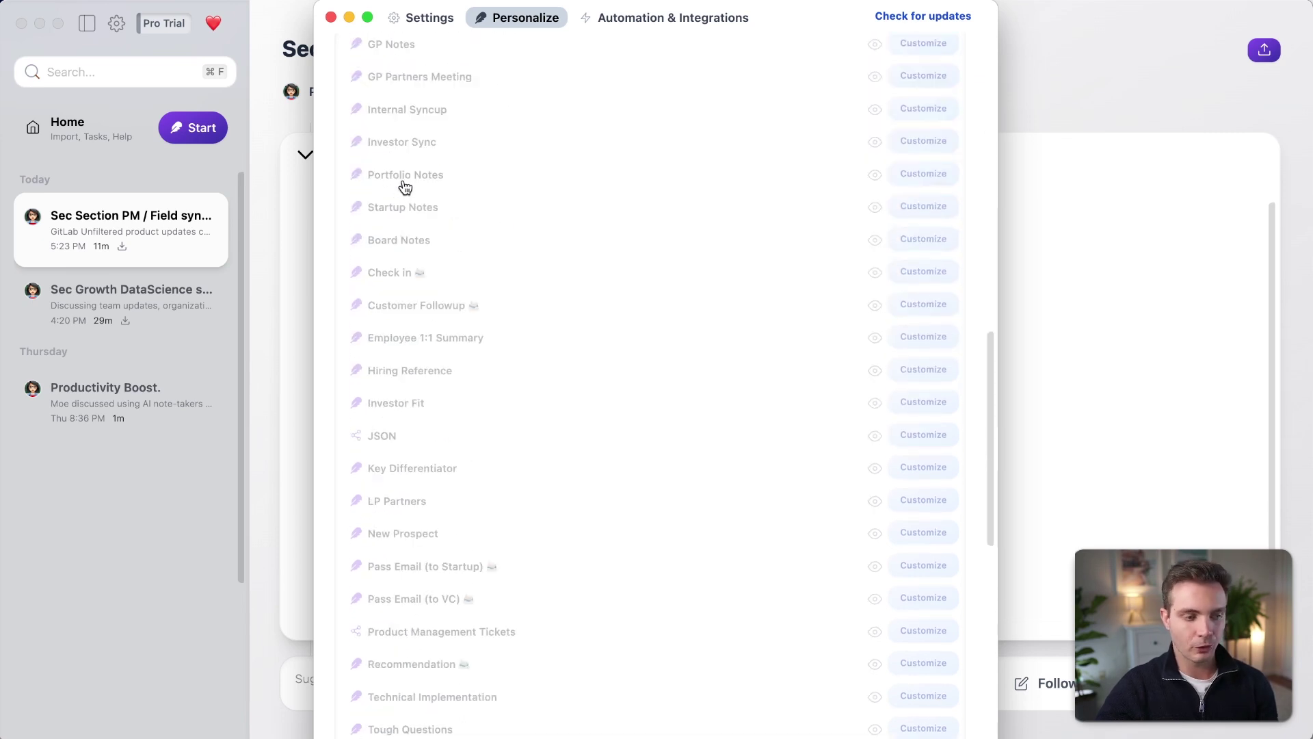
pyautogui.scroll(-4, 405, 187)
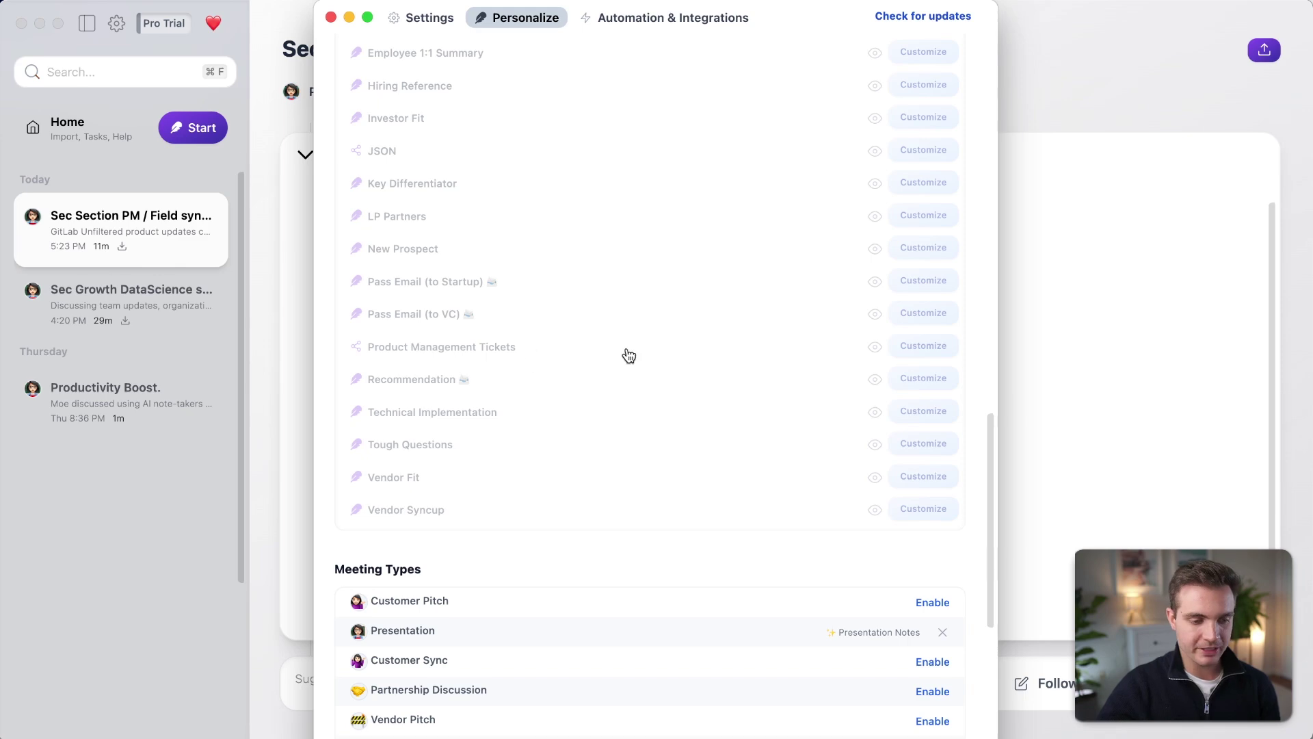
pyautogui.click(877, 347)
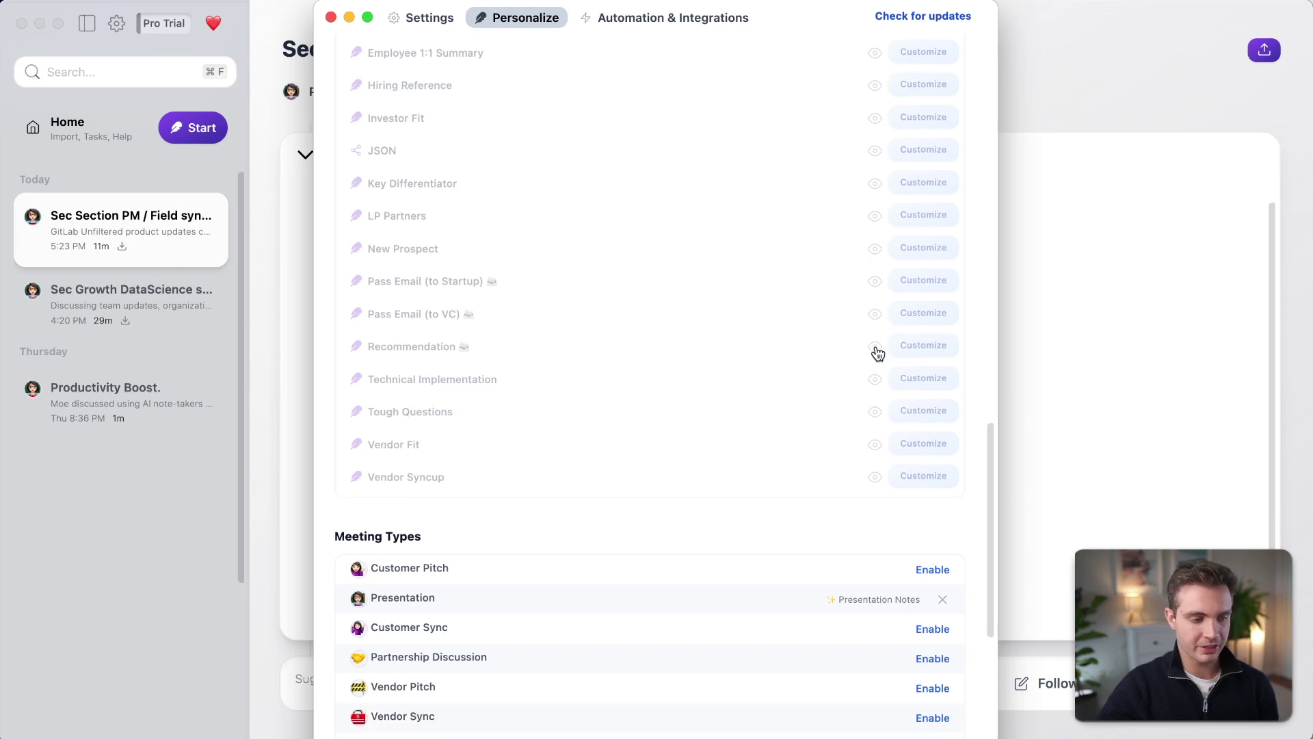
# Unhide the Internal Syncup template, then bring up the Automation & Integrations settings.
pyautogui.scroll(-5, 648, 266)
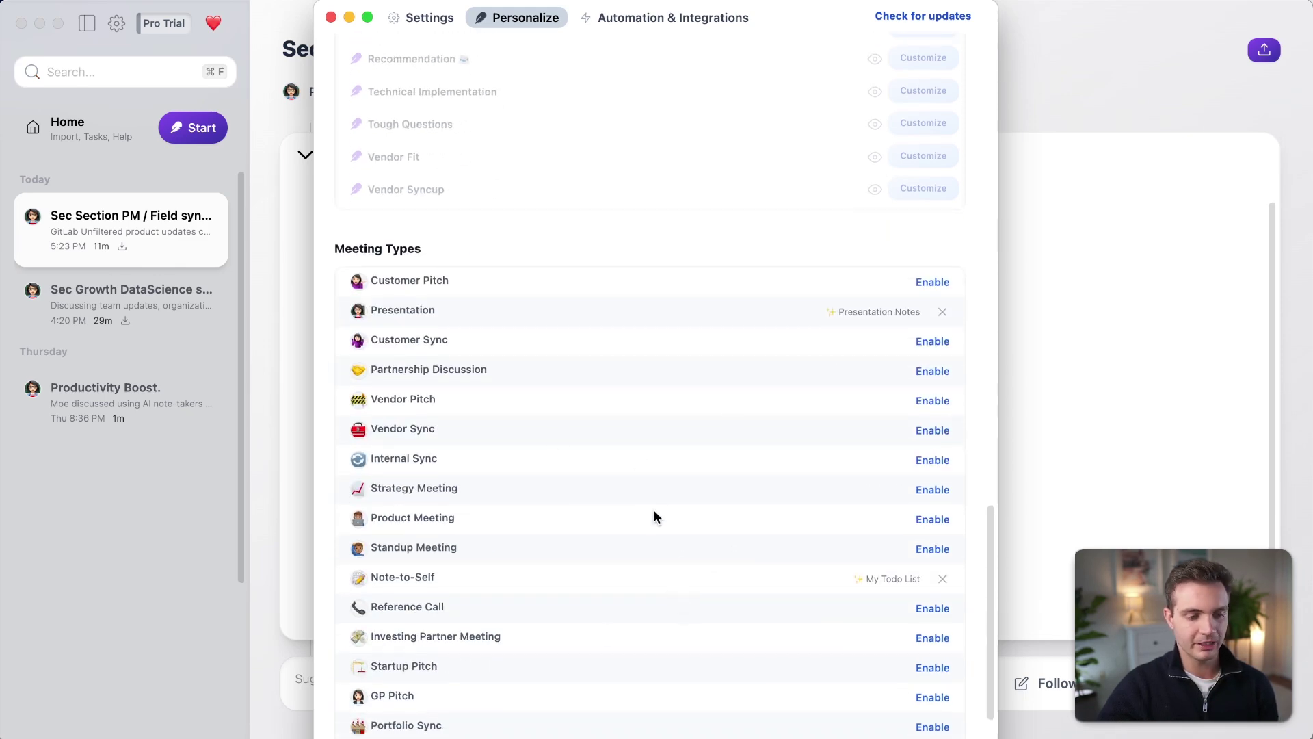
pyautogui.scroll(10, 654, 511)
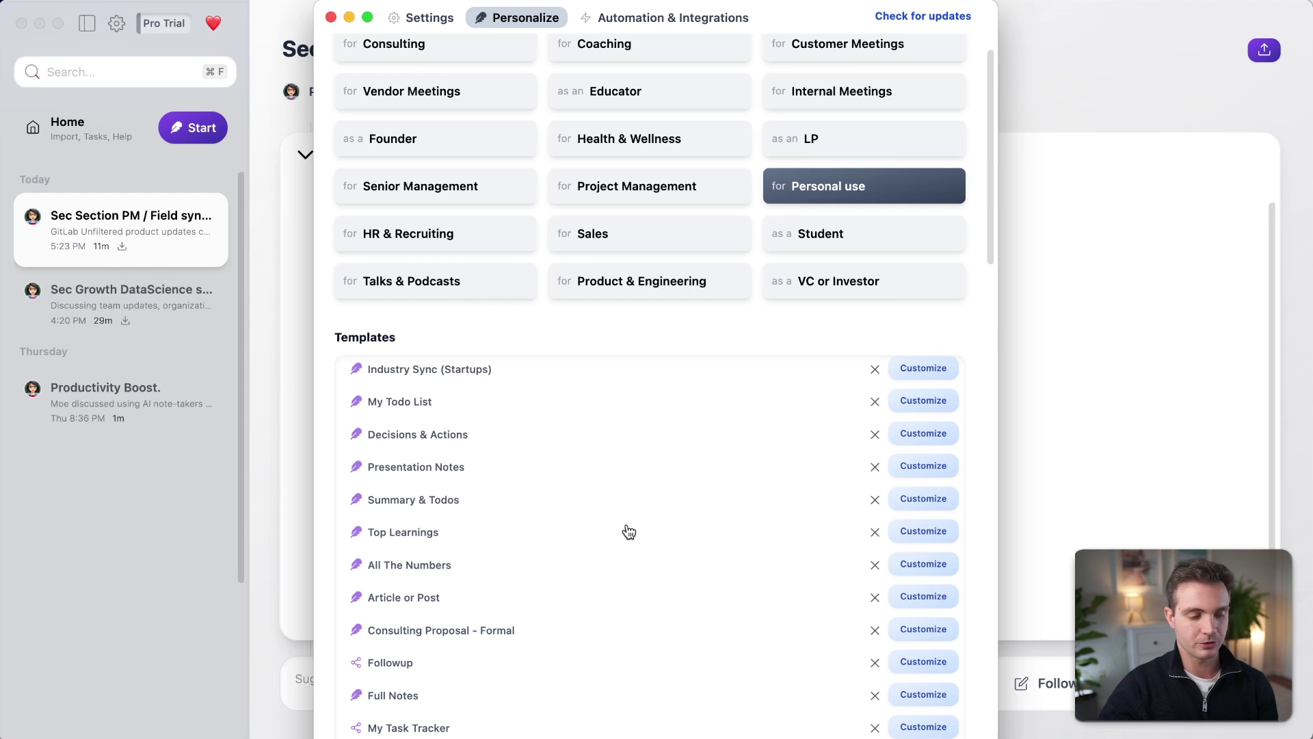
pyautogui.scroll(-10, 626, 536)
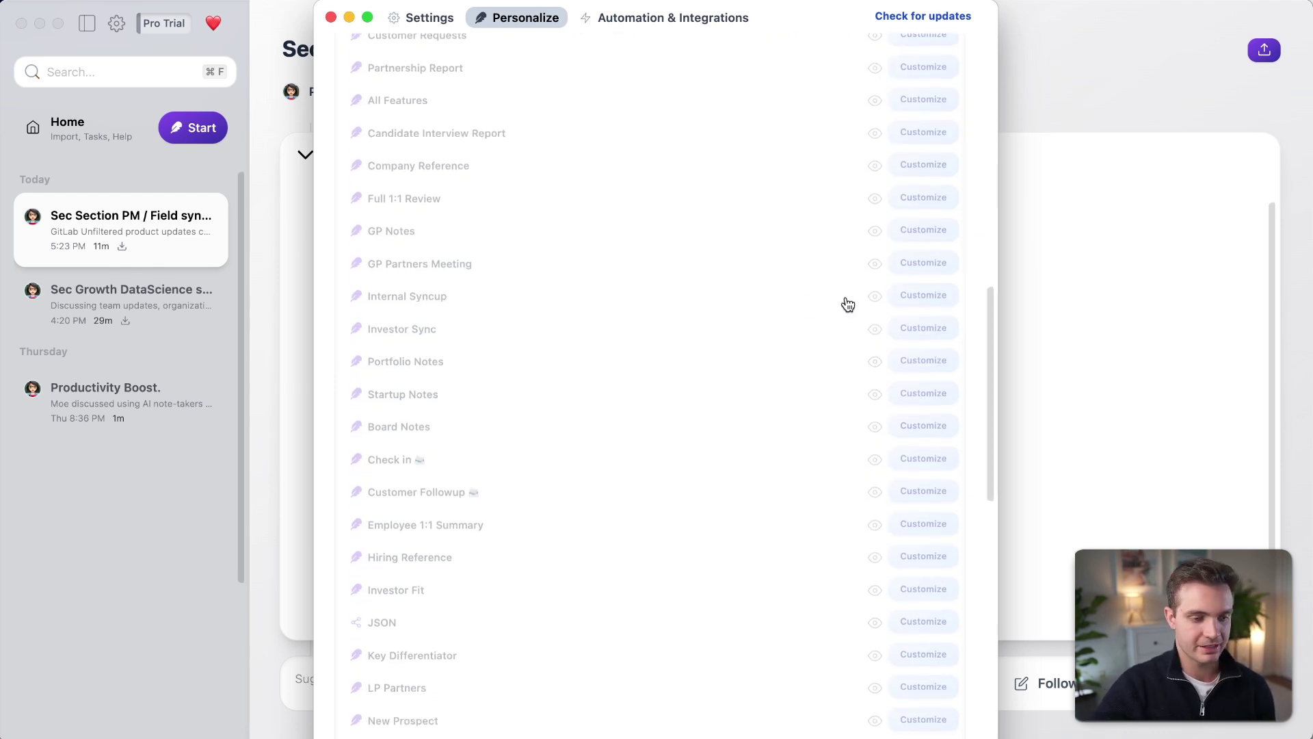
pyautogui.click(874, 304)
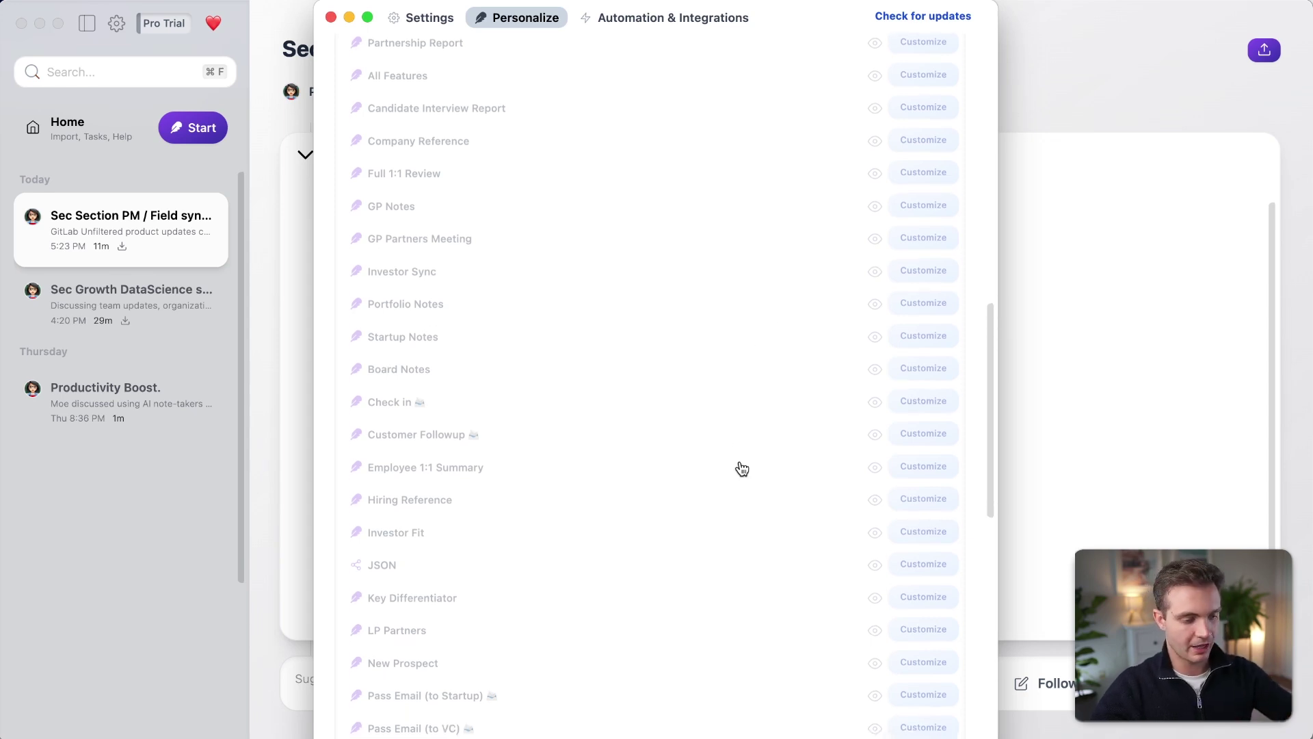
pyautogui.click(687, 20)
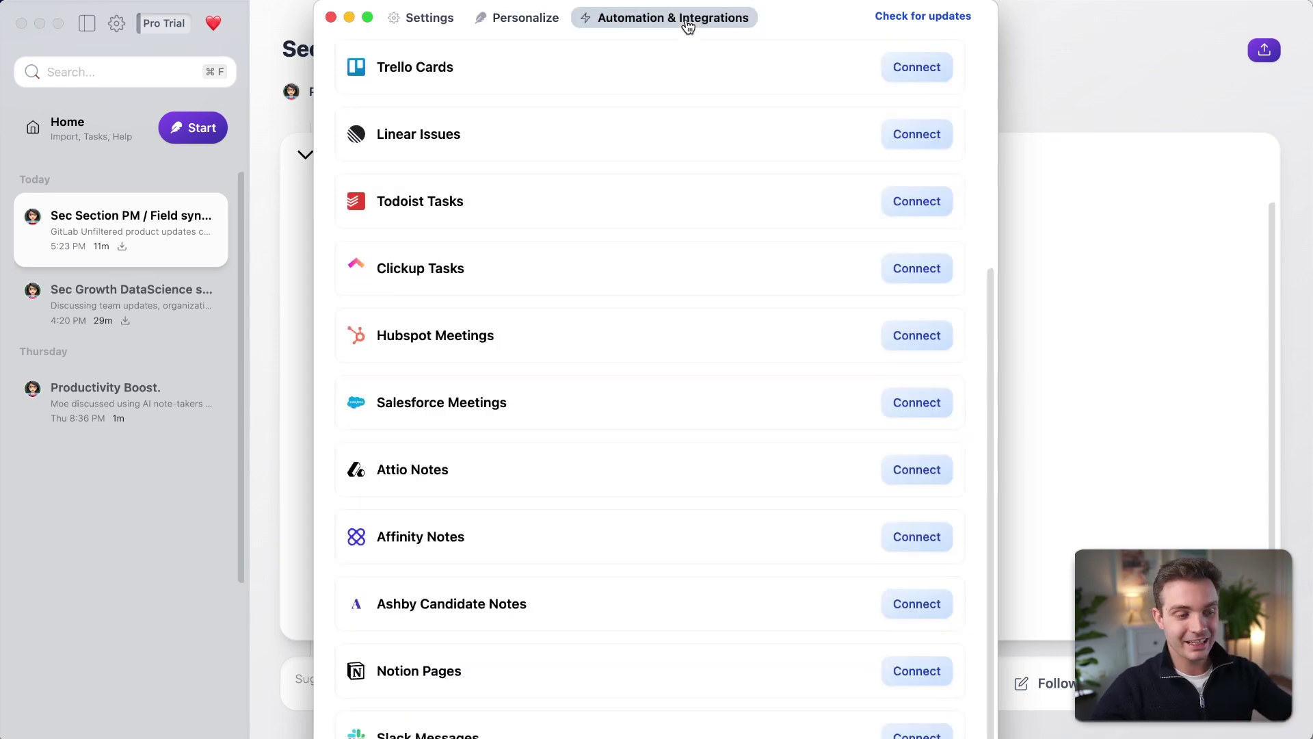
pyautogui.scroll(3, 691, 226)
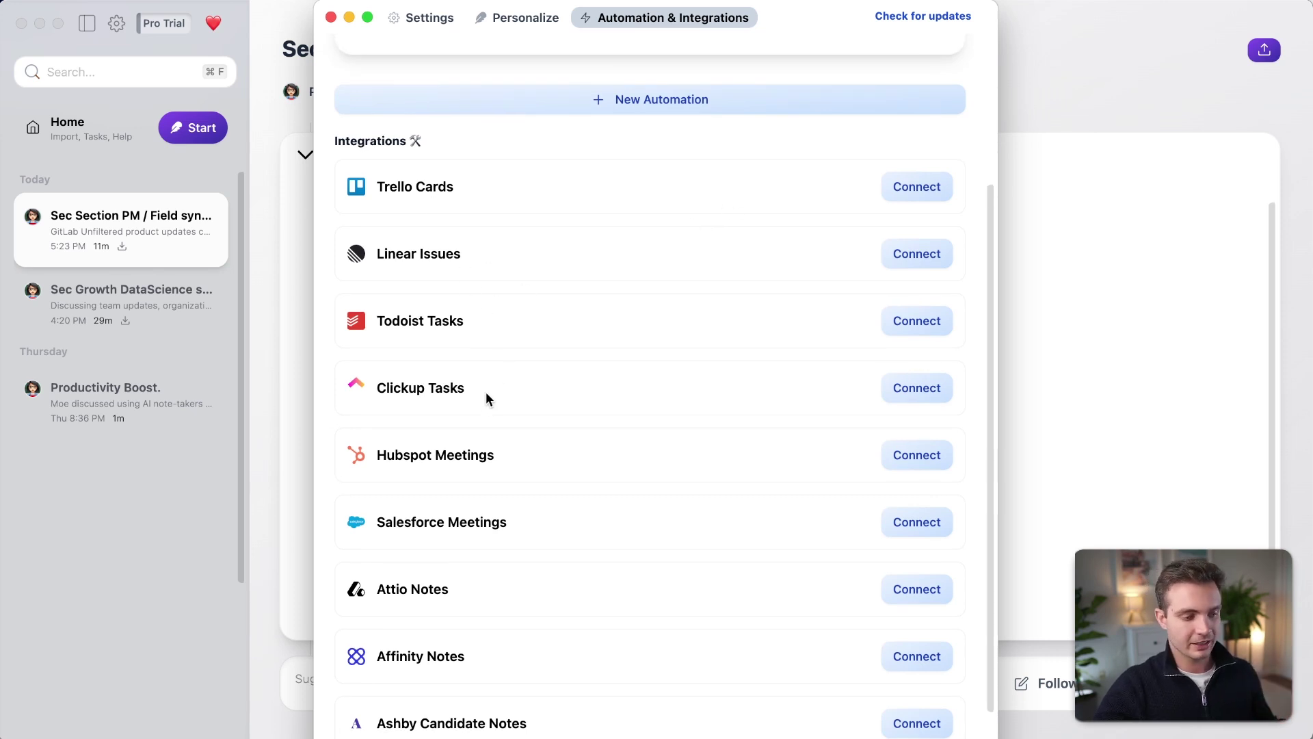
pyautogui.scroll(-2, 497, 455)
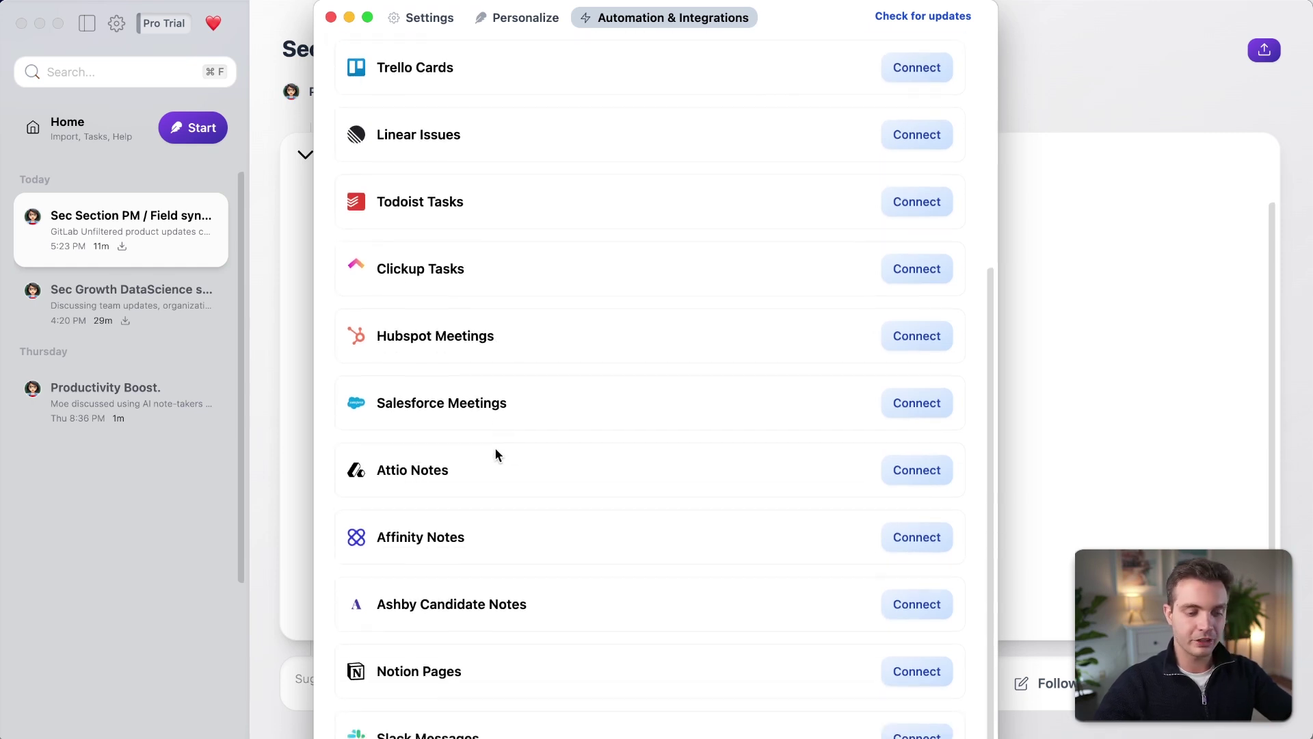
pyautogui.scroll(5, 498, 455)
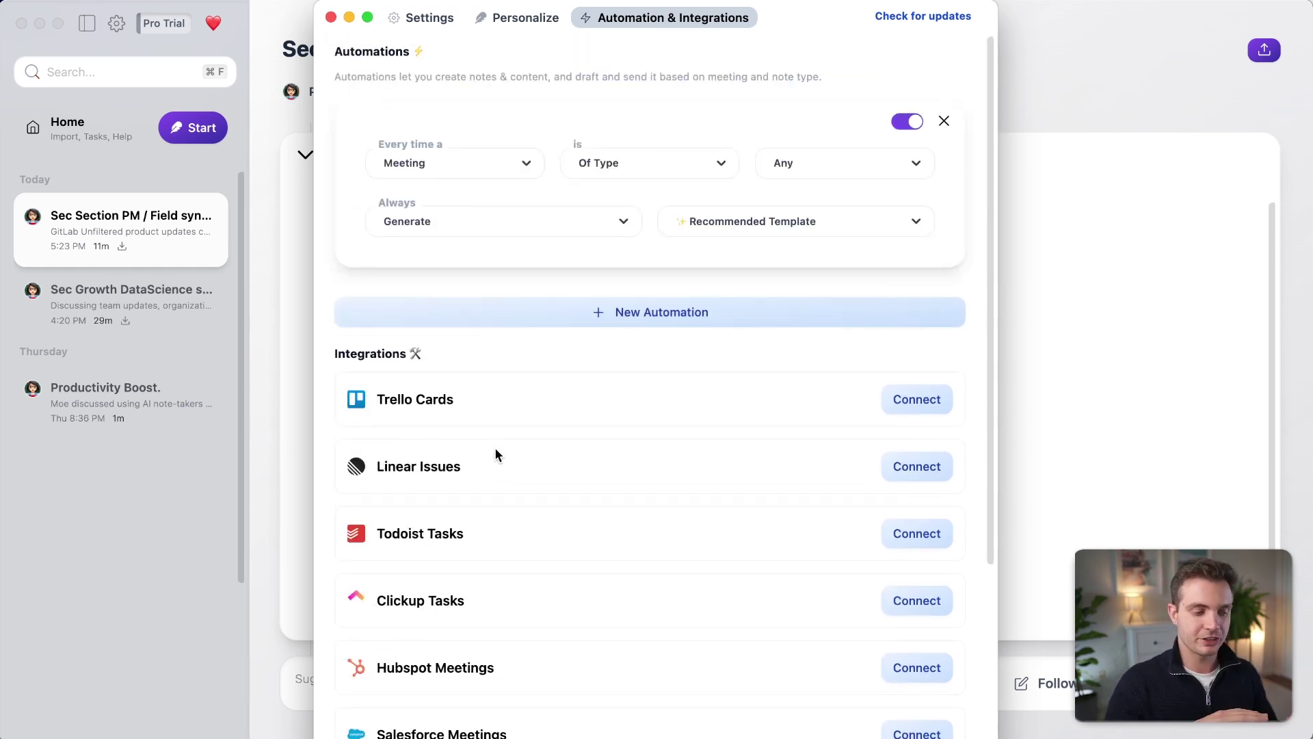